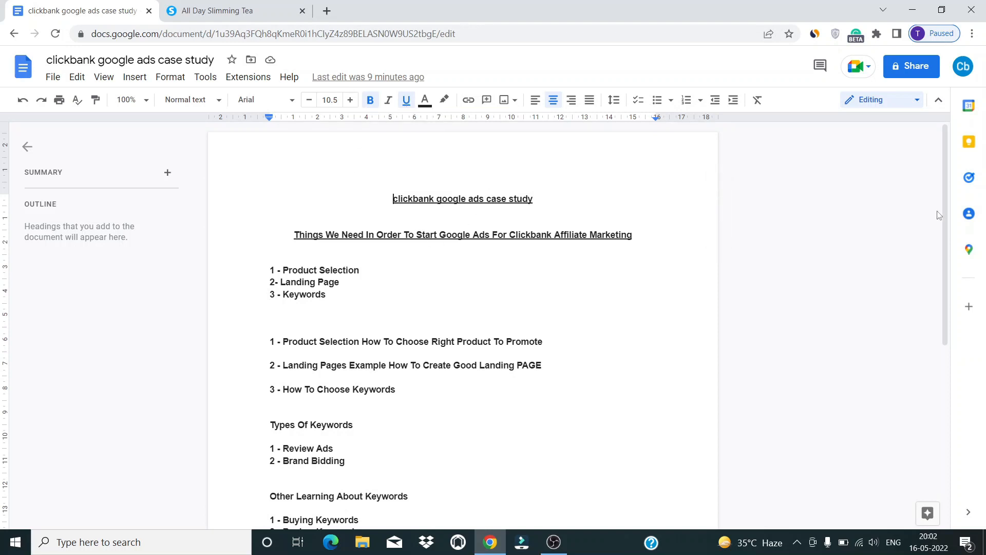
Step: Review the case study document's outline, from the title and required items down to the keyword and audience targeting topics
{"action": "scroll", "coordinate": [948, 217], "scroll_direction": "down", "scroll_amount": 4}
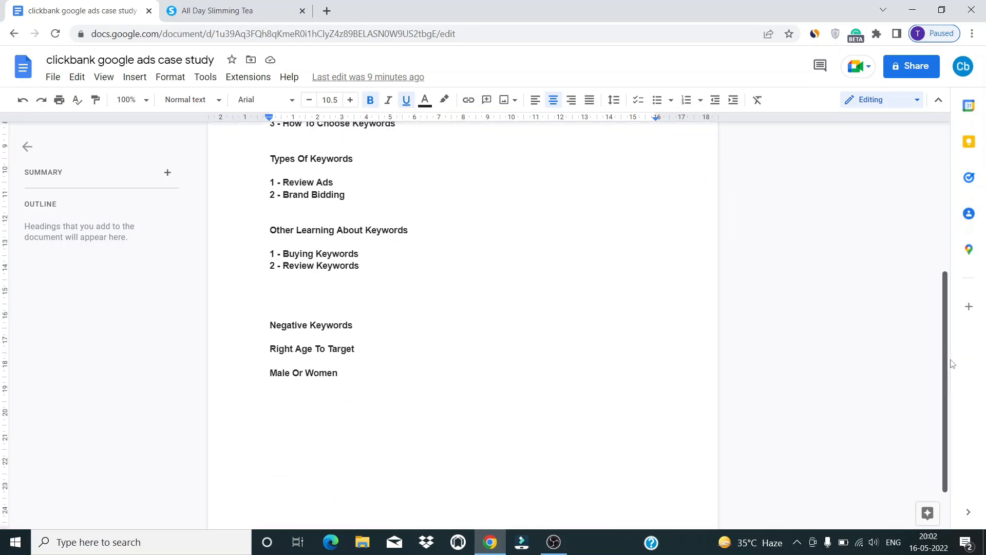
{"action": "scroll", "coordinate": [940, 242], "scroll_direction": "up", "scroll_amount": 4}
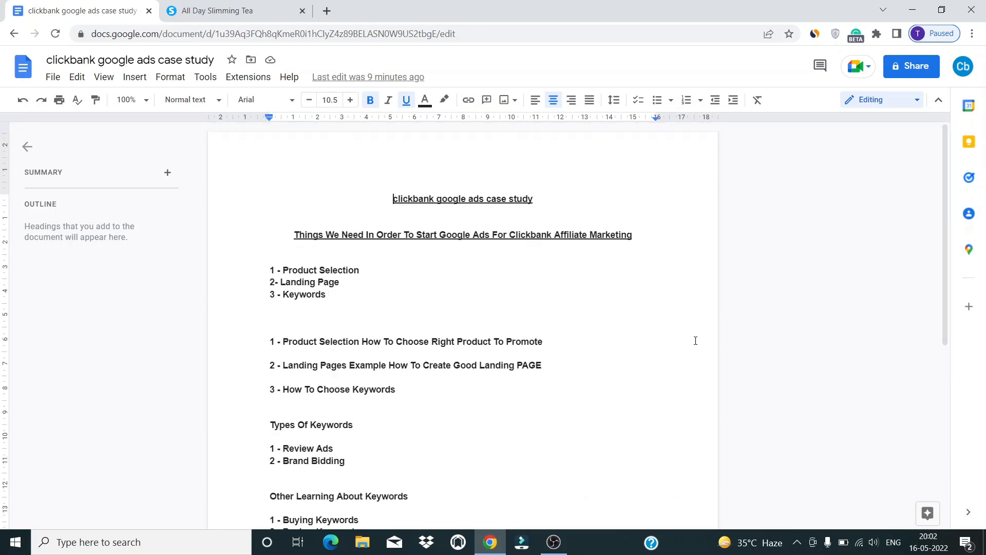
{"action": "left_click", "coordinate": [326, 11]}
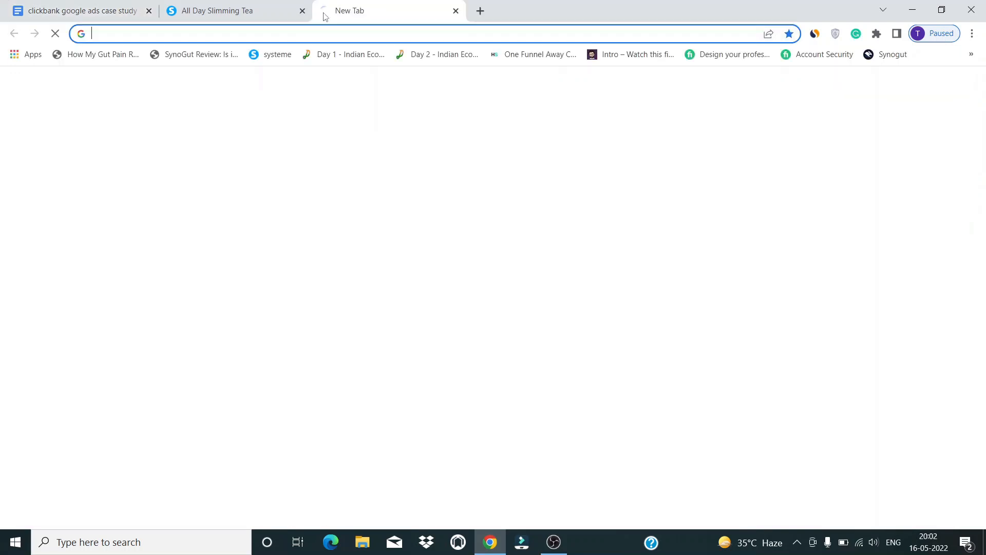
{"action": "left_click", "coordinate": [14, 4]}
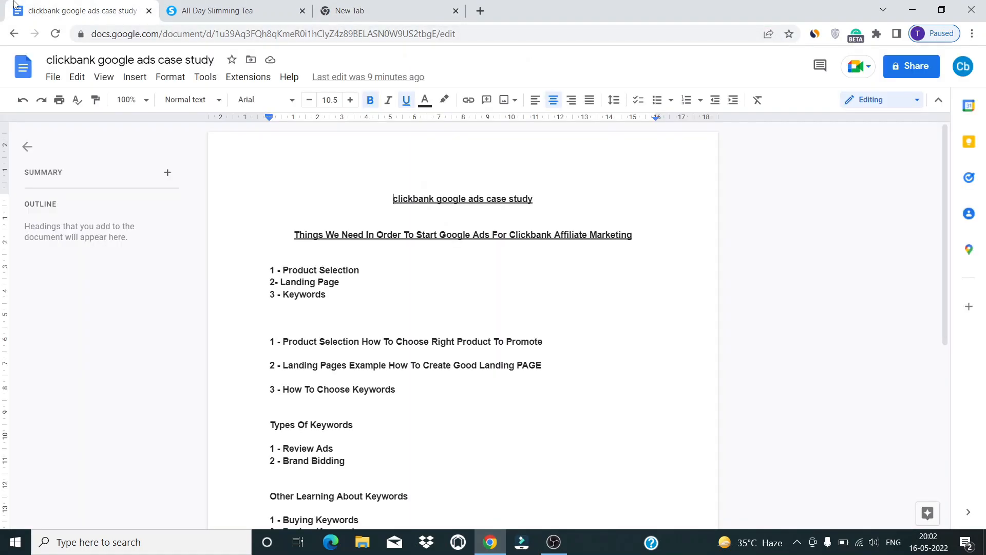
{"action": "left_click_drag", "start_coordinate": [558, 200], "coordinate": [352, 174]}
{"action": "left_click", "coordinate": [348, 199]}
{"action": "left_click", "coordinate": [560, 207]}
{"action": "left_click", "coordinate": [352, 174]}
{"action": "left_click_drag", "start_coordinate": [946, 180], "coordinate": [948, 417]}
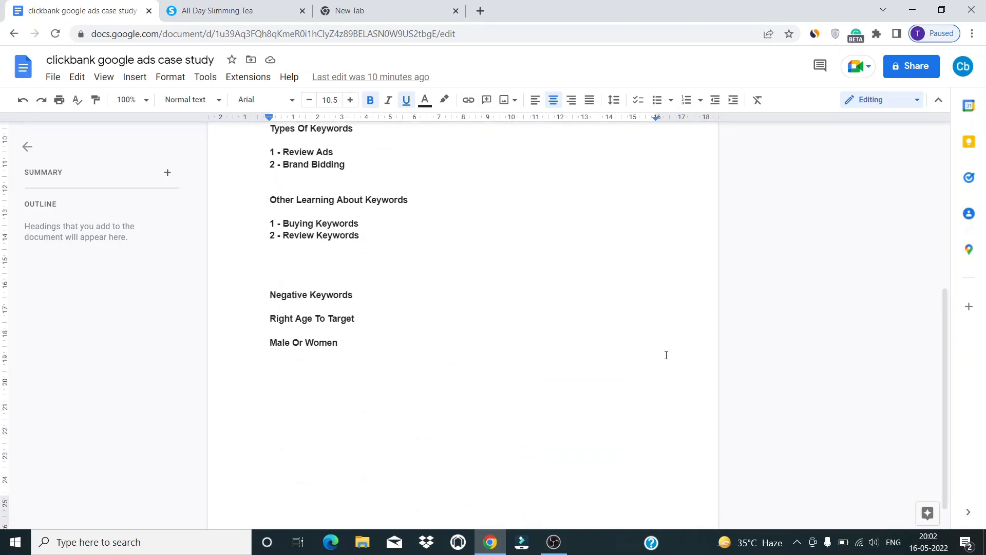
{"action": "left_click_drag", "start_coordinate": [940, 361], "coordinate": [938, 239]}
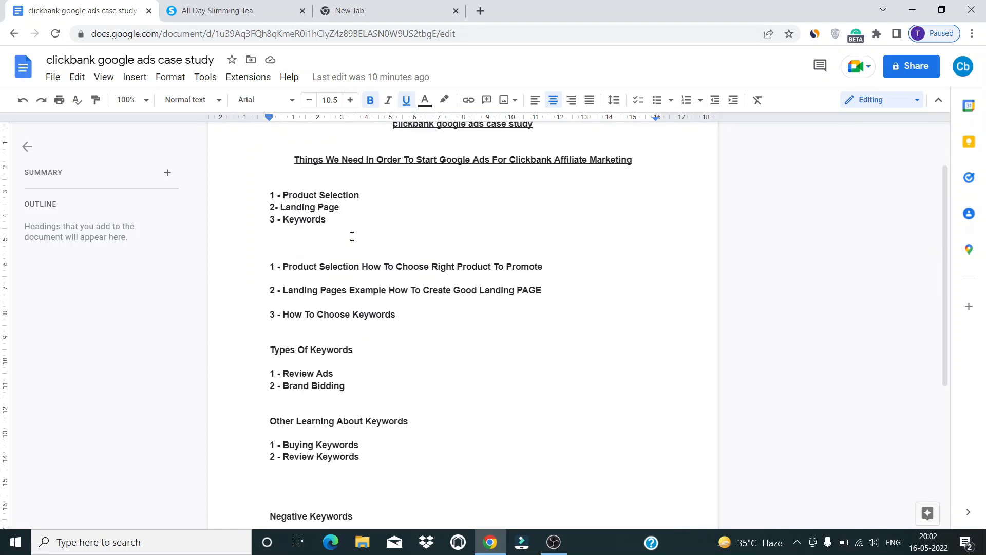
{"action": "left_click_drag", "start_coordinate": [376, 274], "coordinate": [476, 294]}
{"action": "left_click", "coordinate": [477, 294]}
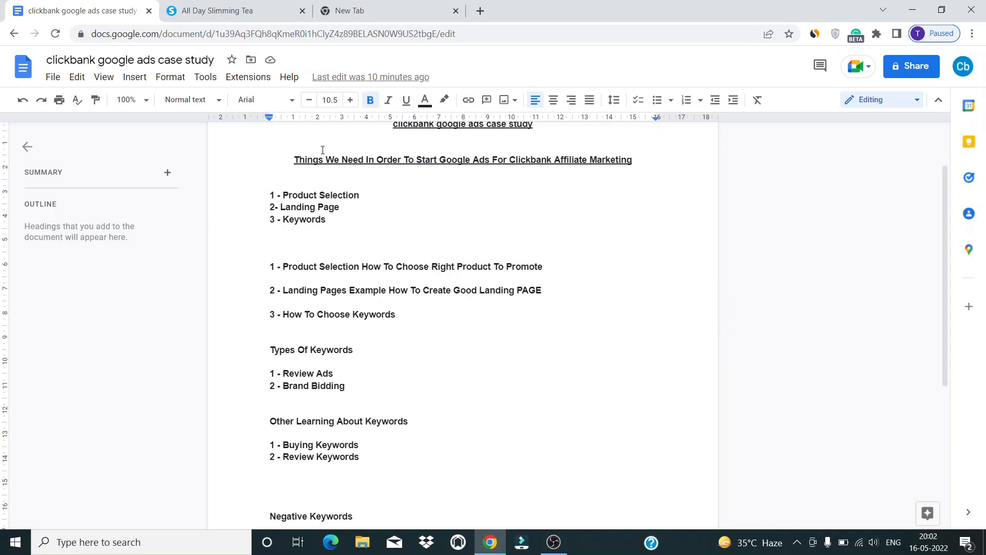
Step: Open ClickBank in the empty browser tab and sign in with the saved account credentials to reach the dashboard
{"action": "left_click", "coordinate": [378, 6]}
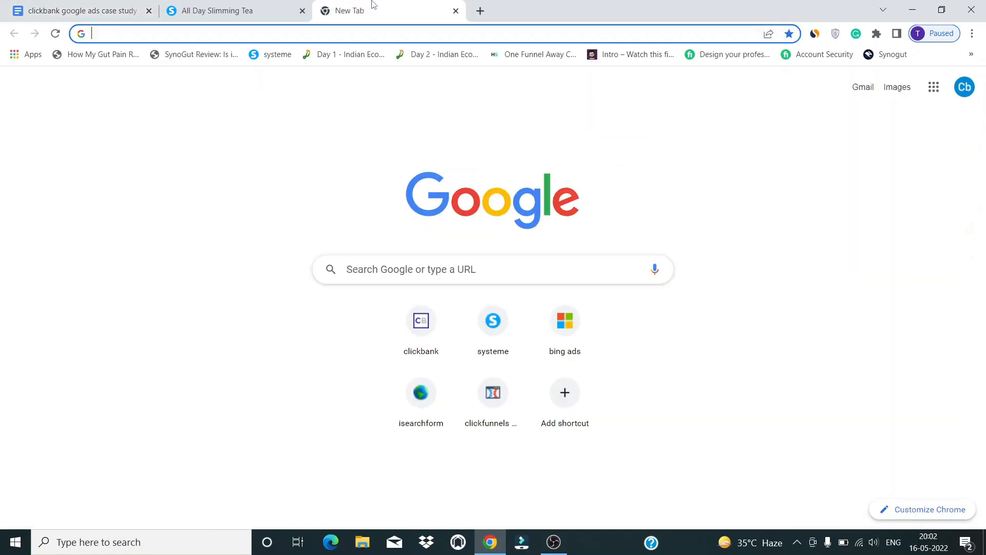
{"action": "left_click", "coordinate": [426, 352]}
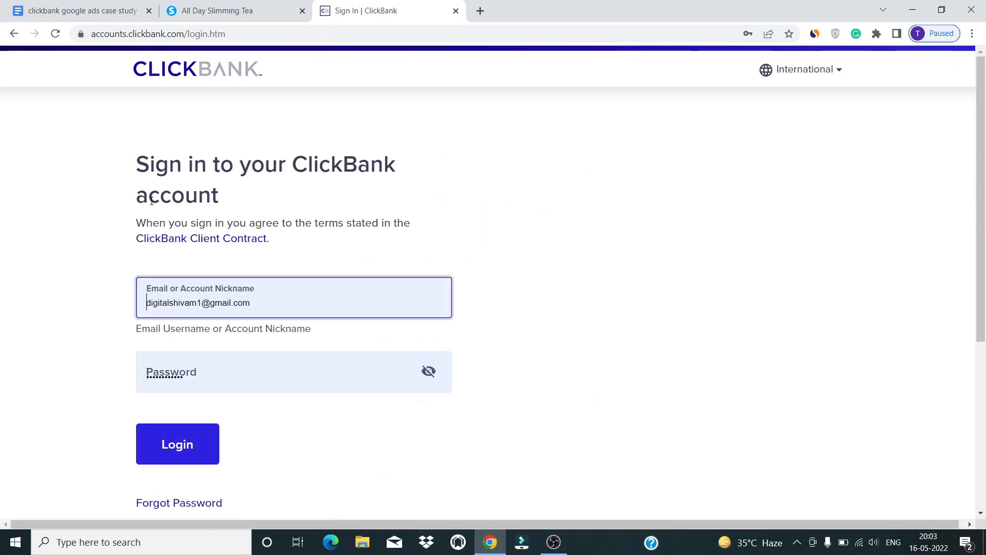
{"action": "left_click", "coordinate": [193, 440]}
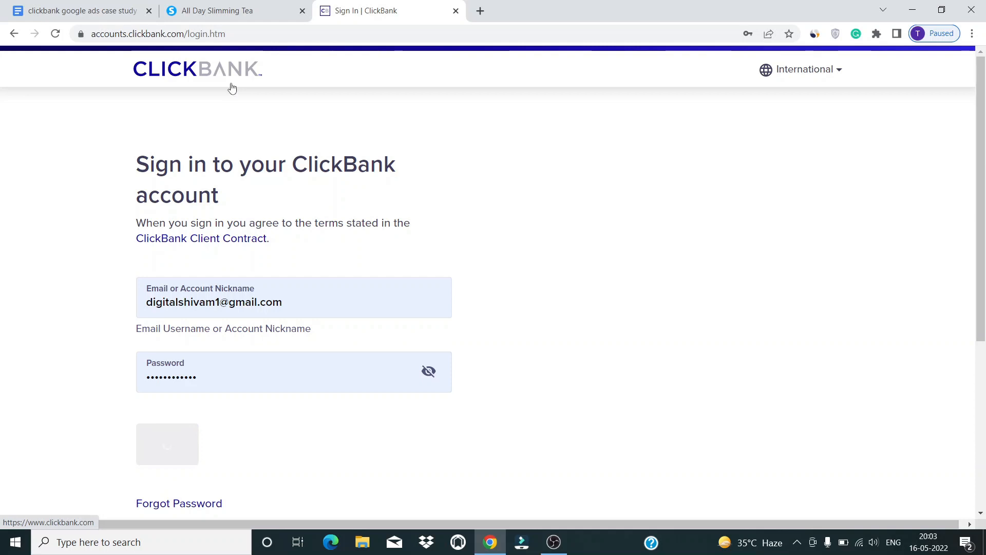
{"action": "left_click", "coordinate": [27, 7]}
{"action": "left_click", "coordinate": [373, 4]}
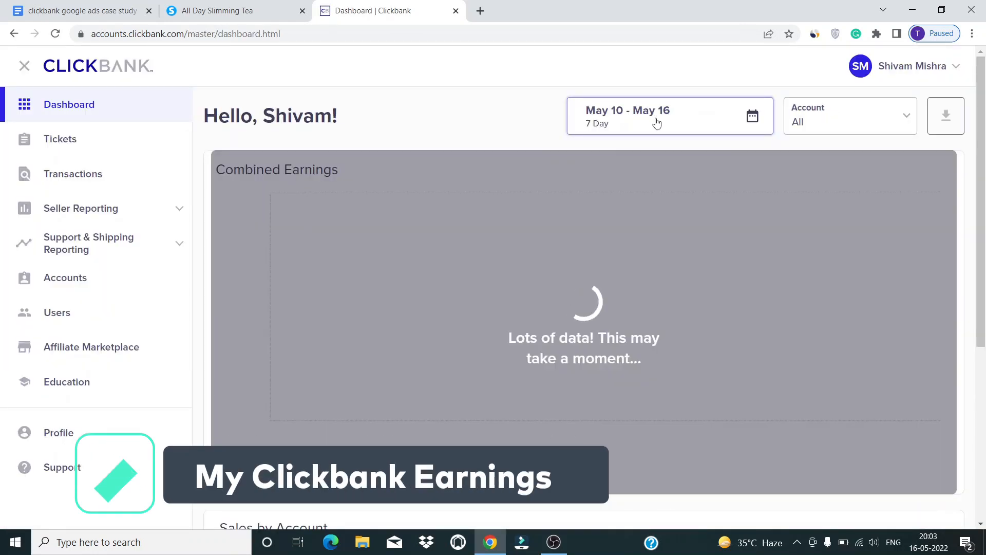
Step: Set the dashboard's reporting period to a custom range from 05/10/2021 to 05/16/2022
{"action": "left_click", "coordinate": [656, 122]}
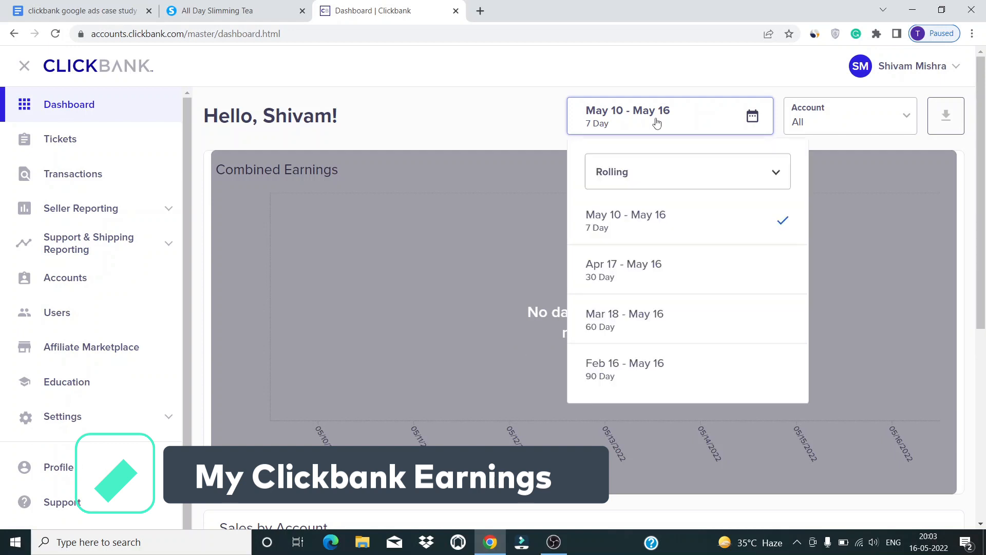
{"action": "left_click", "coordinate": [653, 179]}
{"action": "left_click", "coordinate": [637, 286]}
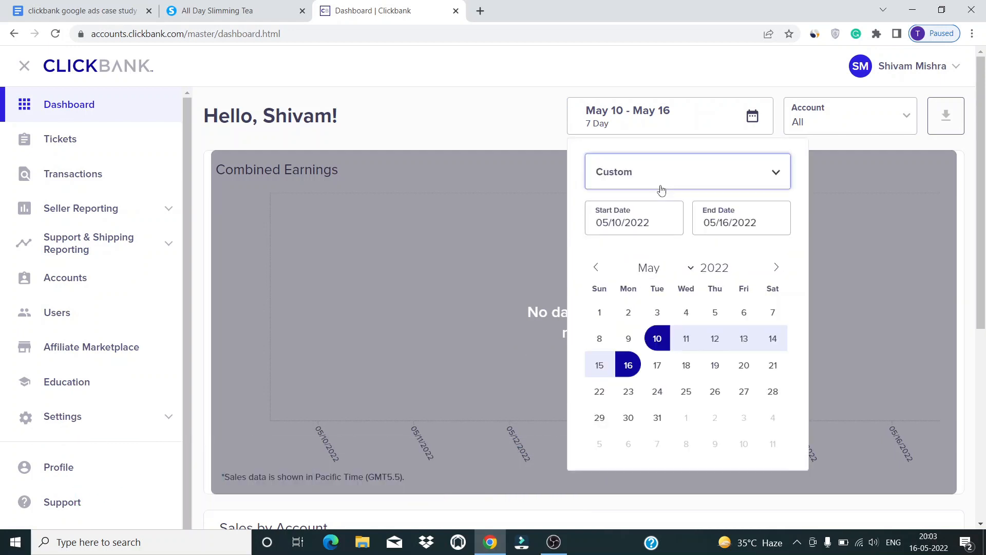
{"action": "left_click", "coordinate": [651, 224]}
{"action": "key", "text": "BackSpace"}
{"action": "type", "text": "1"}
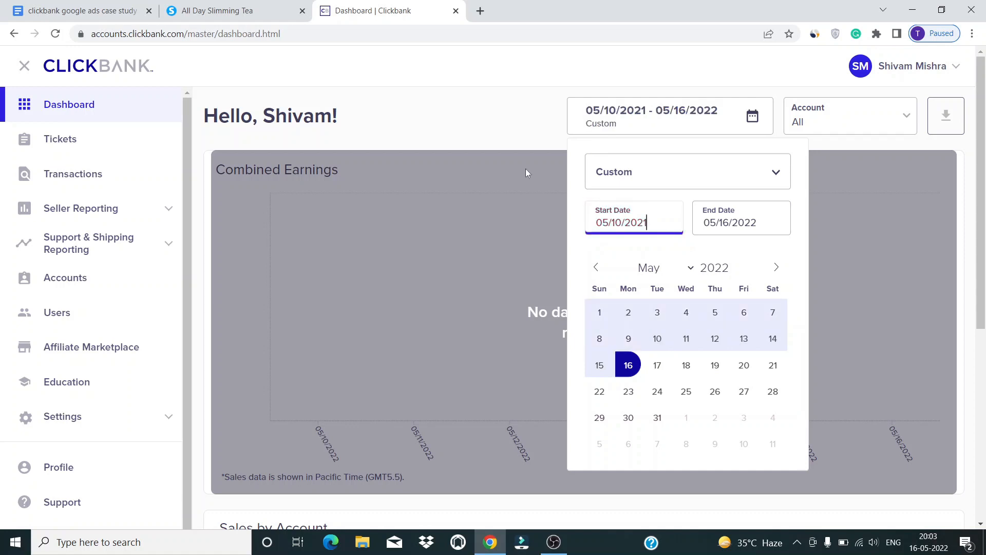
{"action": "left_click", "coordinate": [504, 139]}
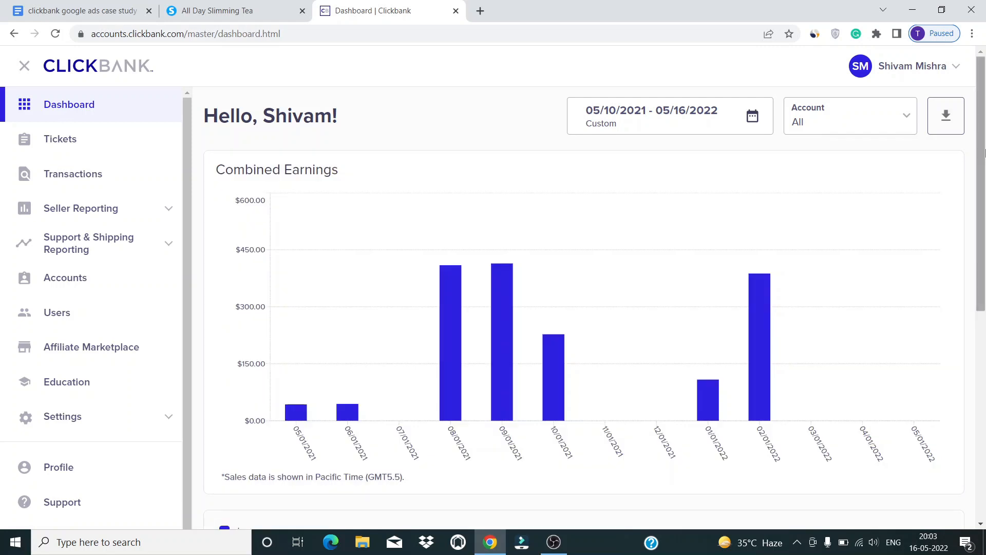
Step: Examine the Combined Earnings chart and the net amount in the Sales by Account table
{"action": "left_click_drag", "start_coordinate": [984, 156], "coordinate": [985, 251]}
{"action": "scroll", "coordinate": [616, 257], "scroll_direction": "down", "scroll_amount": 4}
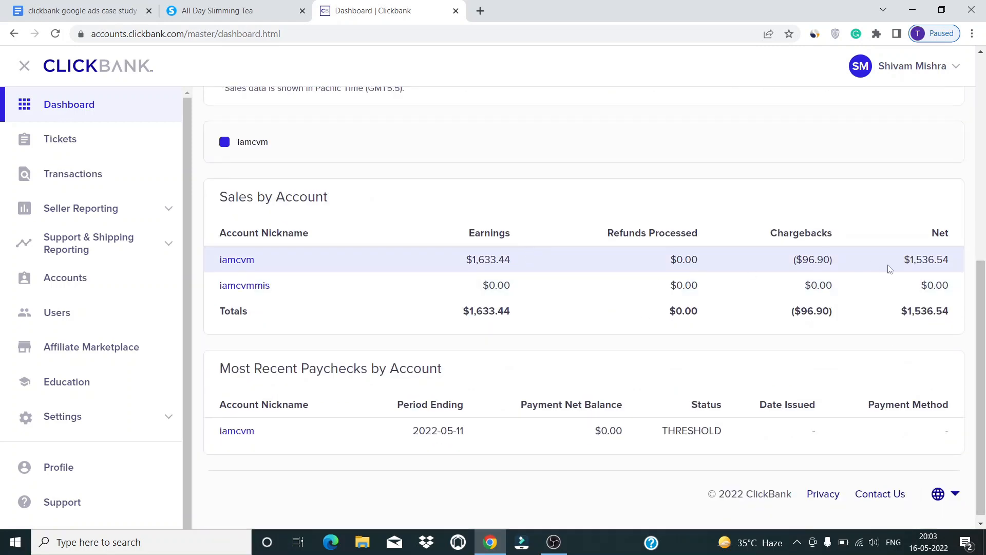
{"action": "left_click_drag", "start_coordinate": [903, 264], "coordinate": [948, 264]}
{"action": "left_click", "coordinate": [948, 263]}
{"action": "left_click_drag", "start_coordinate": [985, 421], "coordinate": [985, 229]}
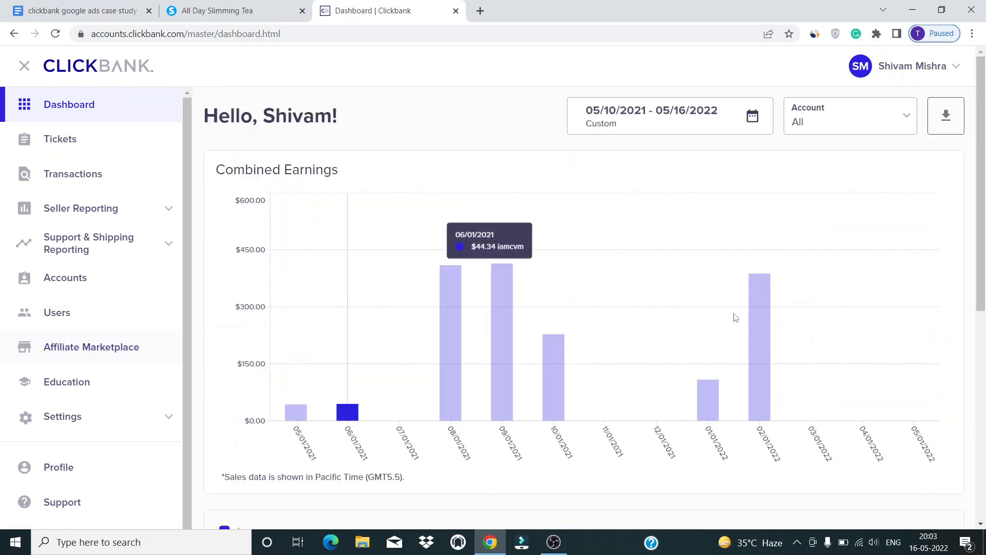
Step: Return to the case study document and review the list of things needed to start Google Ads
{"action": "left_click", "coordinate": [12, 4]}
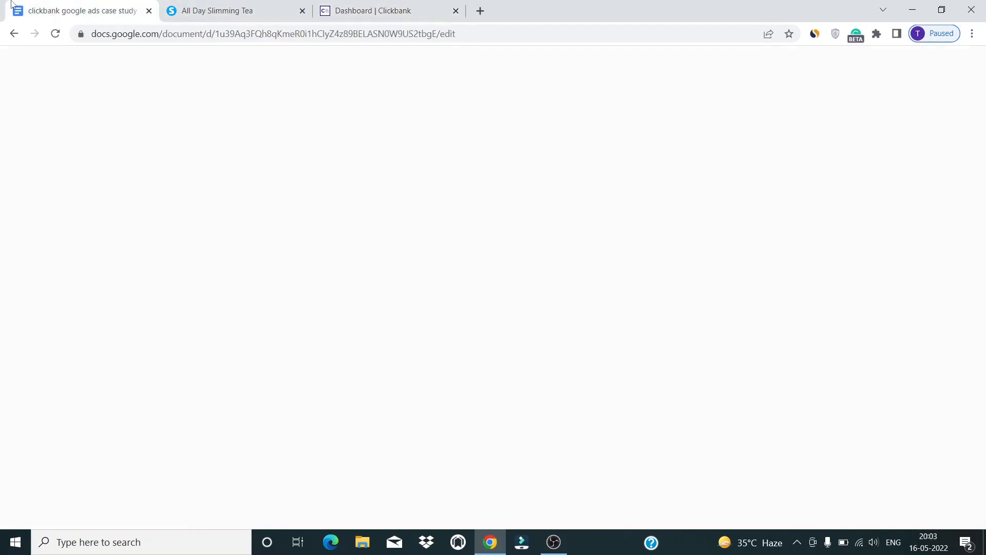
{"action": "left_click", "coordinate": [212, 4]}
{"action": "left_click", "coordinate": [66, 4]}
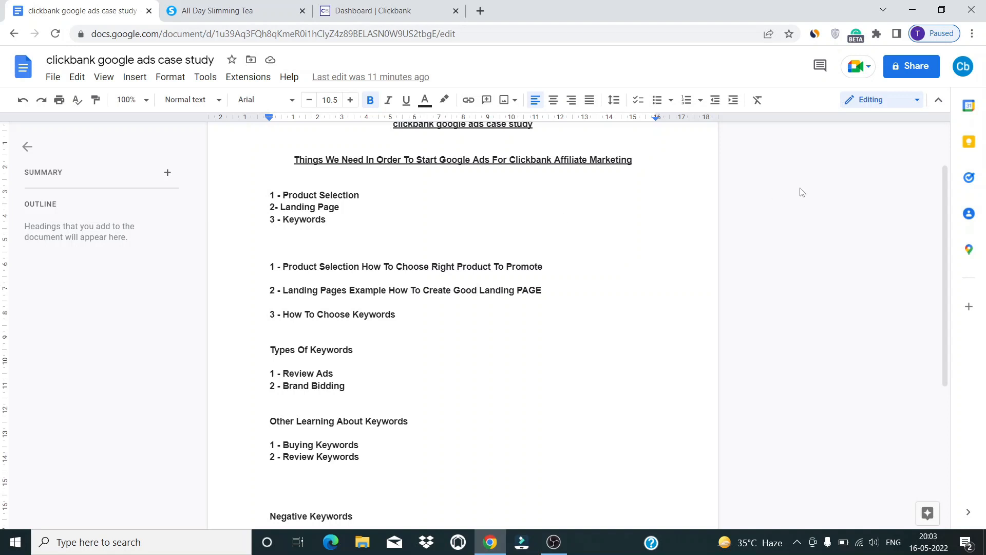
{"action": "scroll", "coordinate": [943, 254], "scroll_direction": "up", "scroll_amount": 1}
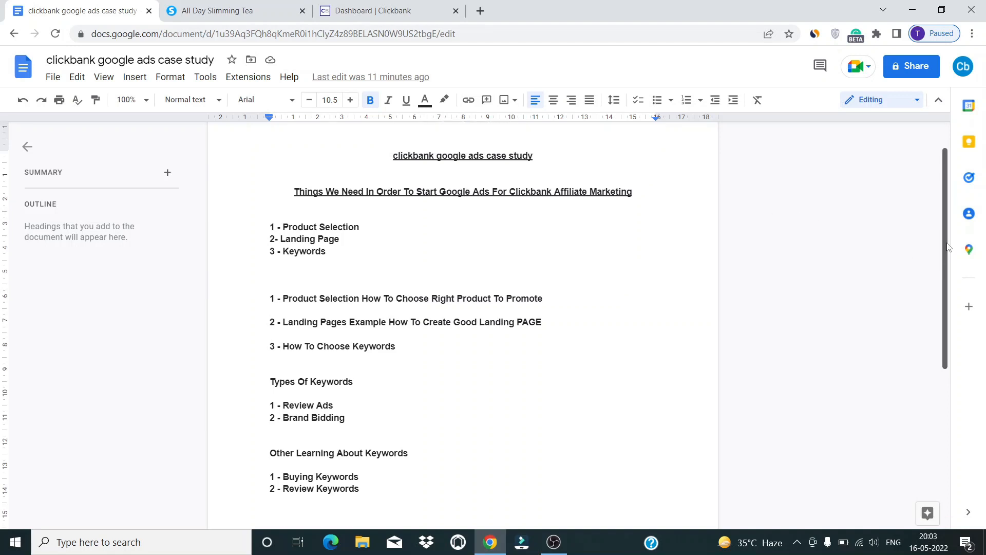
{"action": "scroll", "coordinate": [943, 254], "scroll_direction": "down", "scroll_amount": 1}
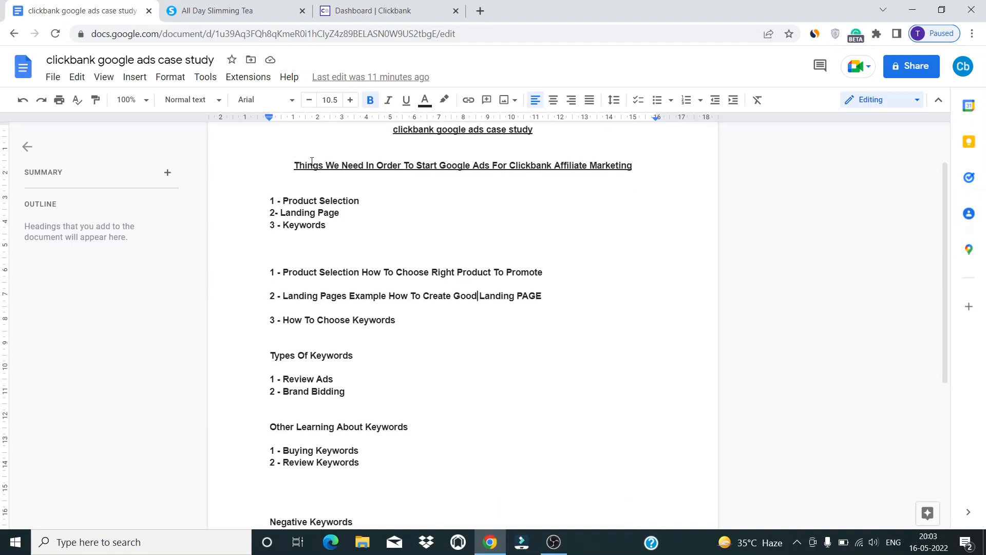
Step: Close the ClickBank dashboard page, return to the case study document and point out the Product Selection item
{"action": "left_click", "coordinate": [424, 13]}
{"action": "left_click", "coordinate": [455, 11]}
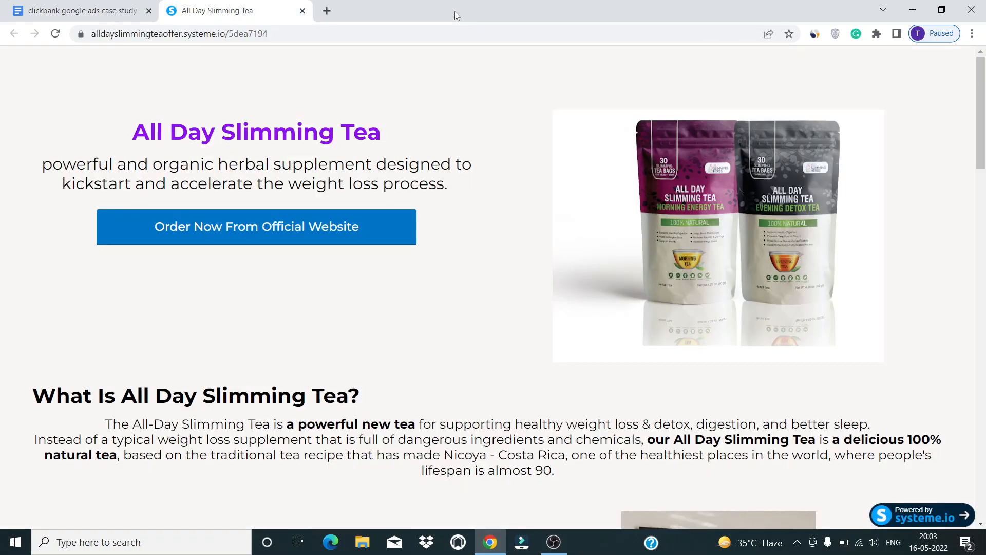
{"action": "left_click", "coordinate": [82, 10]}
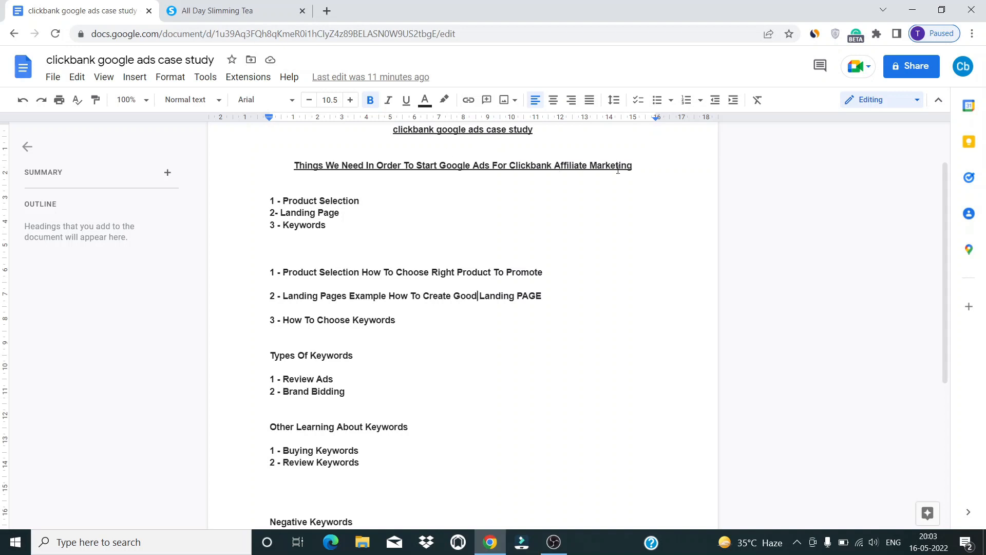
{"action": "mouse_move", "coordinate": [275, 200]}
{"action": "left_mouse_down"}
{"action": "mouse_move", "coordinate": [362, 205]}
{"action": "mouse_move", "coordinate": [264, 200]}
{"action": "left_mouse_up"}
{"action": "left_click", "coordinate": [370, 201]}
{"action": "left_click", "coordinate": [264, 200]}
Step: Open ClickBank in a new browser tab and sign in again with the saved account credentials
{"action": "left_click", "coordinate": [327, 11]}
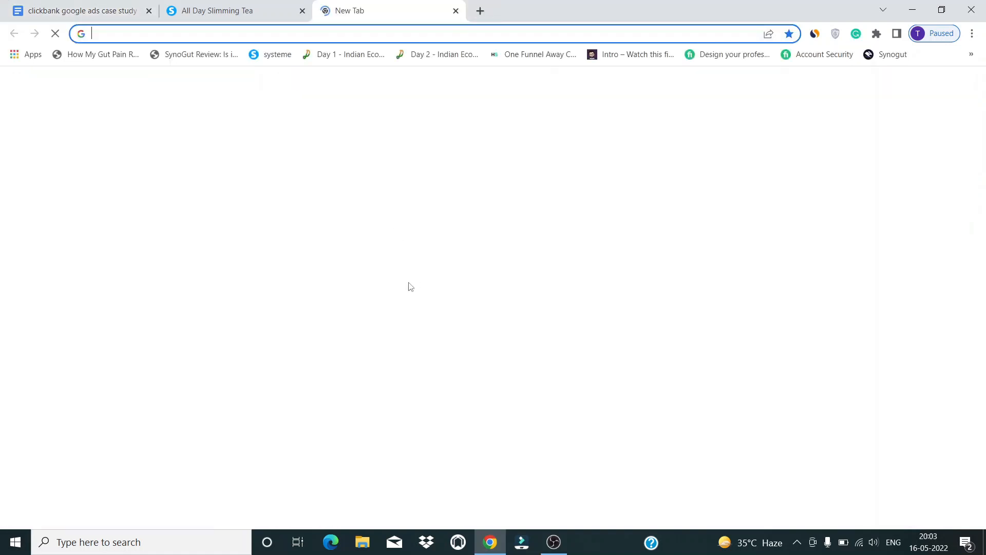
{"action": "left_click", "coordinate": [421, 323]}
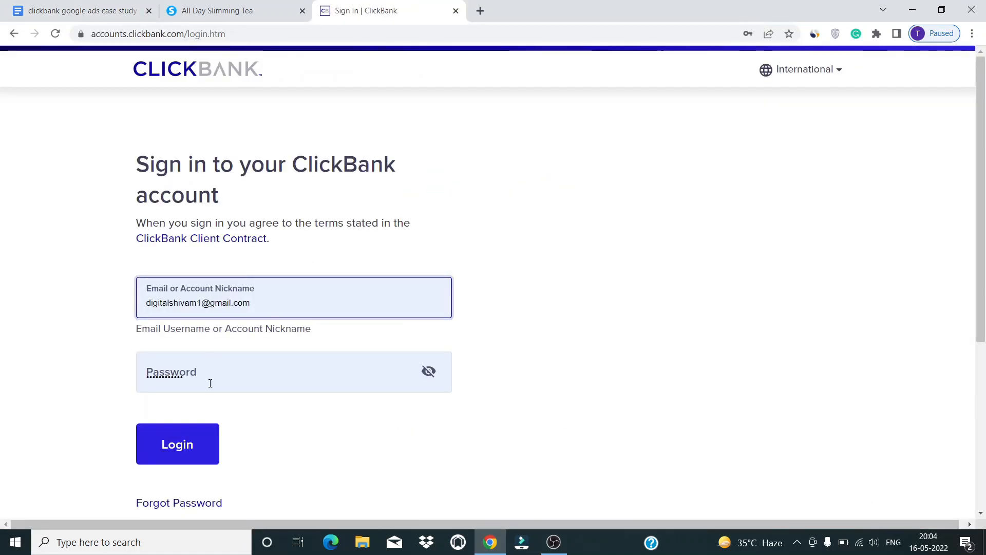
{"action": "left_click", "coordinate": [174, 444]}
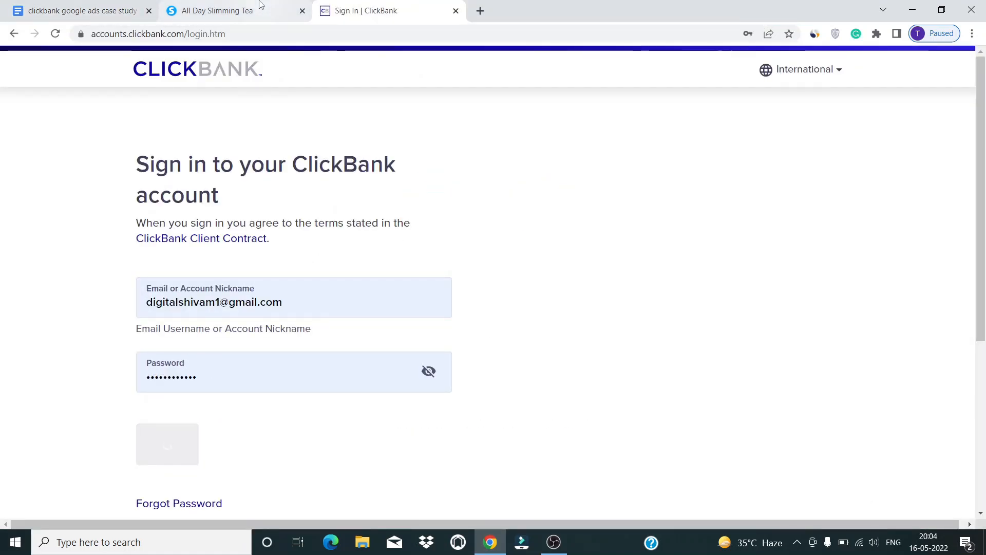
Step: Open youtube.com in another new browser tab
{"action": "left_click", "coordinate": [479, 10]}
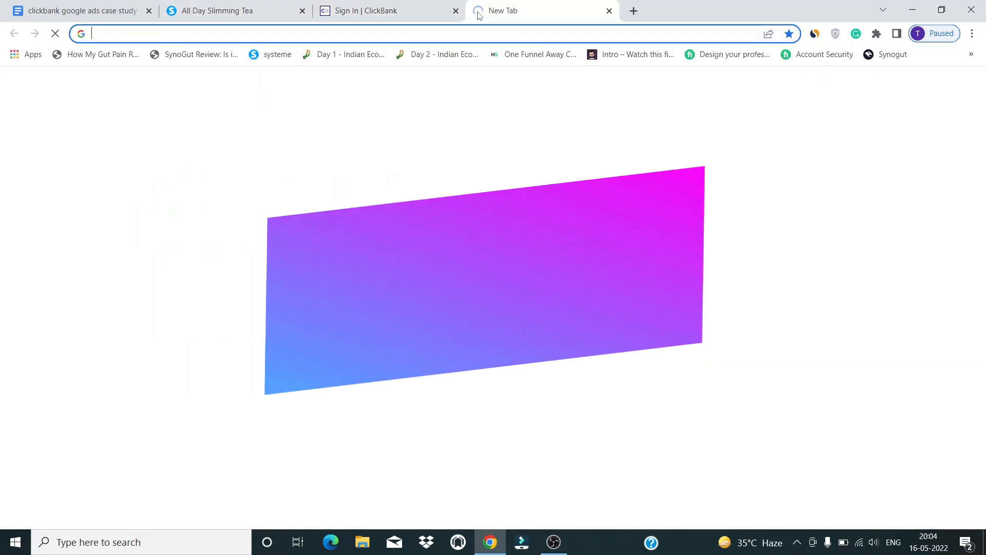
{"action": "left_click", "coordinate": [395, 39]}
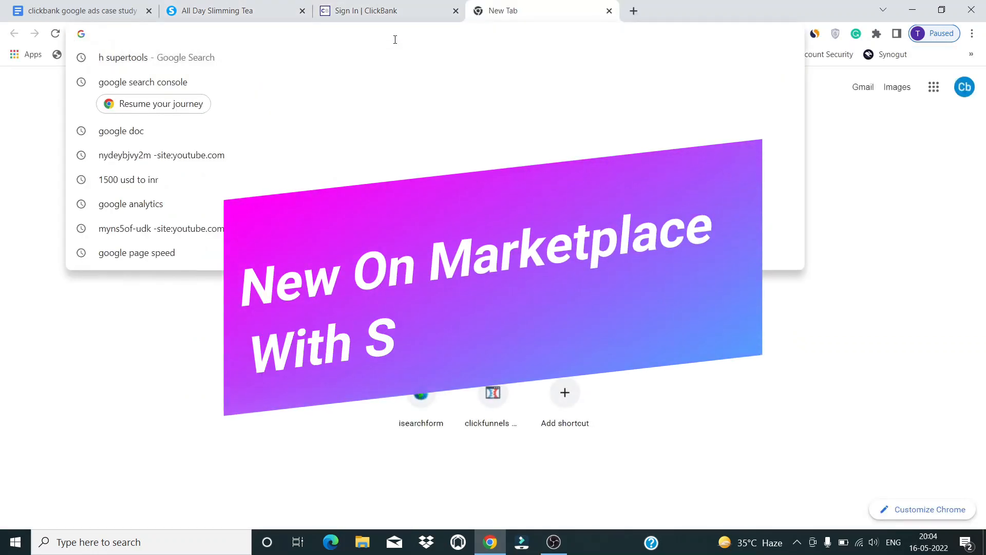
{"action": "type", "text": "youtube.com"}
{"action": "key", "text": "Return"}
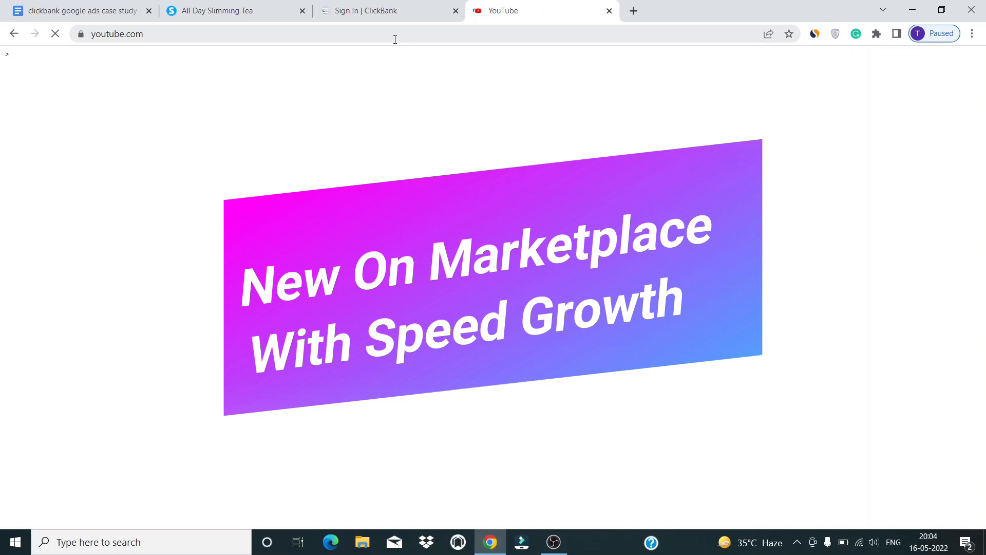
Step: Highlight the Product Selection item and the line on choosing the right product to promote in the case study document
{"action": "left_click", "coordinate": [77, 4]}
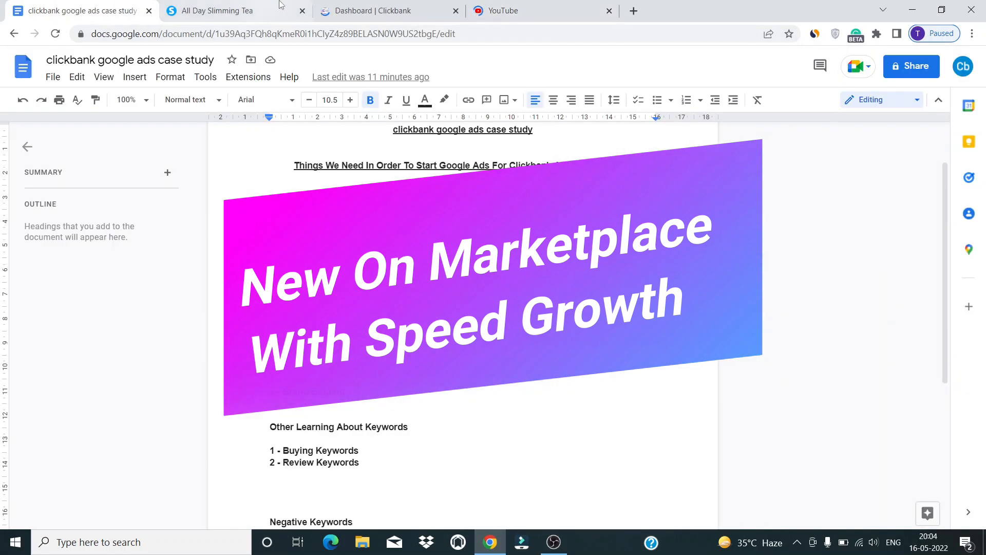
{"action": "mouse_move", "coordinate": [380, 199]}
{"action": "left_mouse_down"}
{"action": "mouse_move", "coordinate": [260, 205]}
{"action": "mouse_move", "coordinate": [361, 202]}
{"action": "left_mouse_up"}
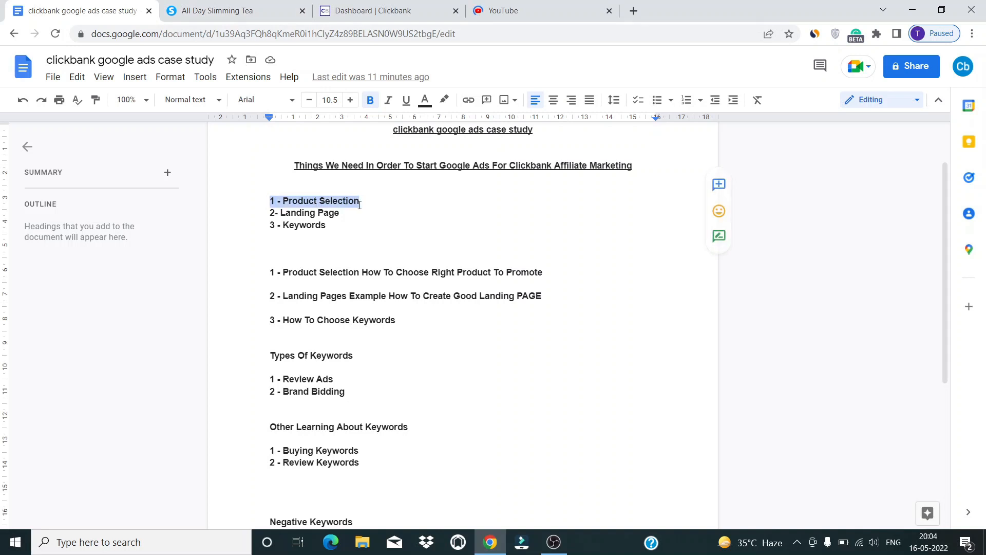
{"action": "left_click", "coordinate": [363, 202]}
{"action": "left_click", "coordinate": [408, 5]}
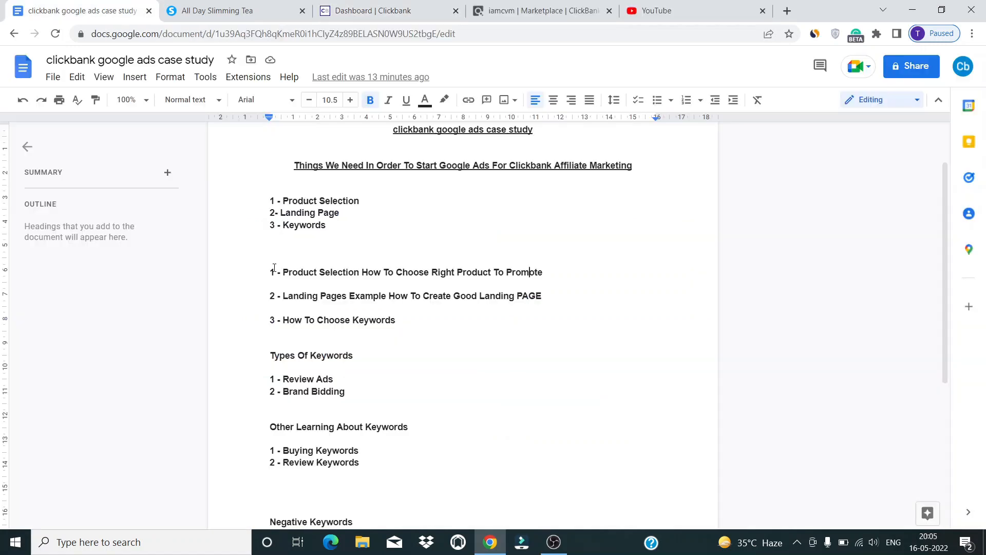
{"action": "left_click_drag", "start_coordinate": [275, 273], "coordinate": [559, 271]}
{"action": "left_click", "coordinate": [559, 270]}
Step: Switch to the ClickBank Affiliate Marketplace and look through the rank-sorted offers, comparing their gravity scores and average conversion payouts
{"action": "left_click", "coordinate": [556, 5]}
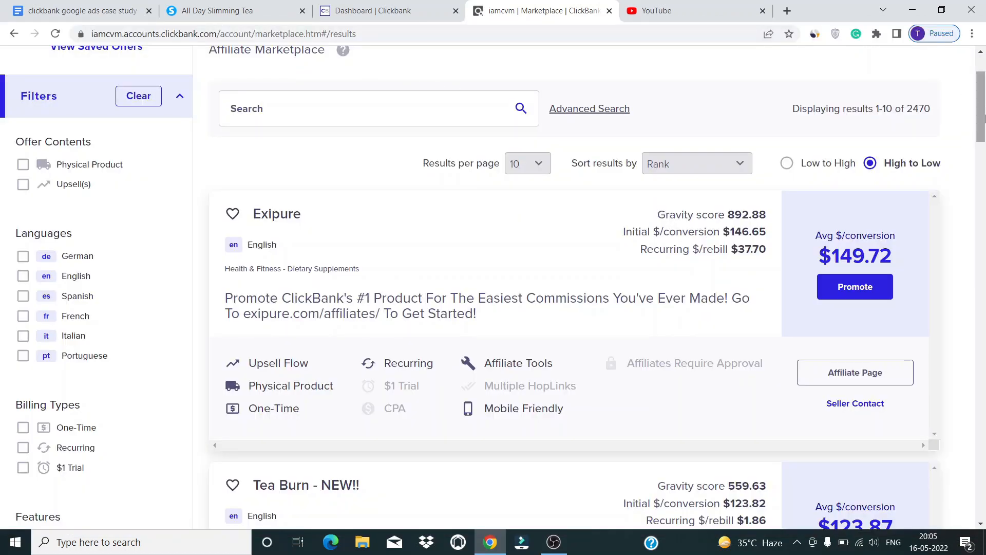
{"action": "mouse_move", "coordinate": [984, 109]}
{"action": "left_mouse_down"}
{"action": "mouse_move", "coordinate": [984, 94]}
{"action": "mouse_move", "coordinate": [985, 311]}
{"action": "left_mouse_up"}
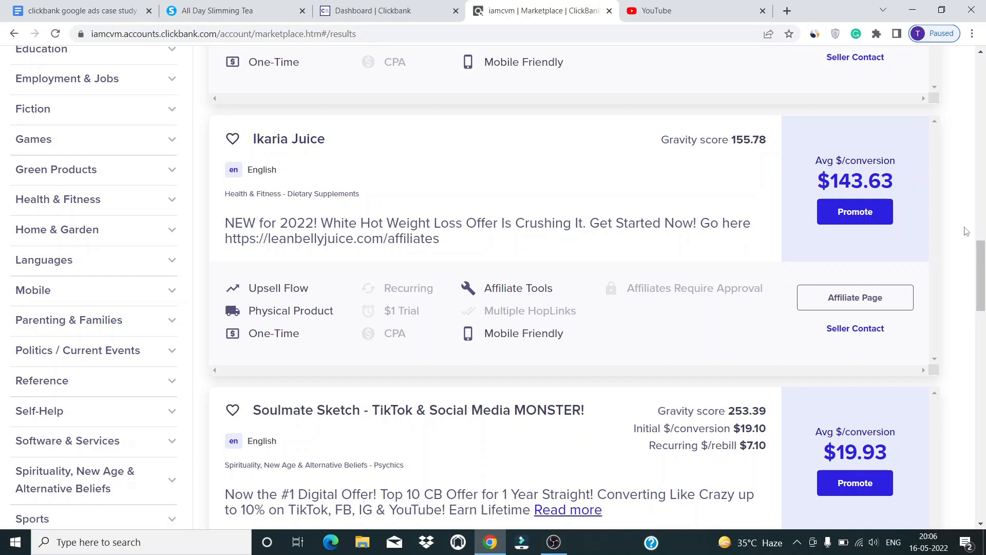
{"action": "left_click_drag", "start_coordinate": [982, 260], "coordinate": [477, 247]}
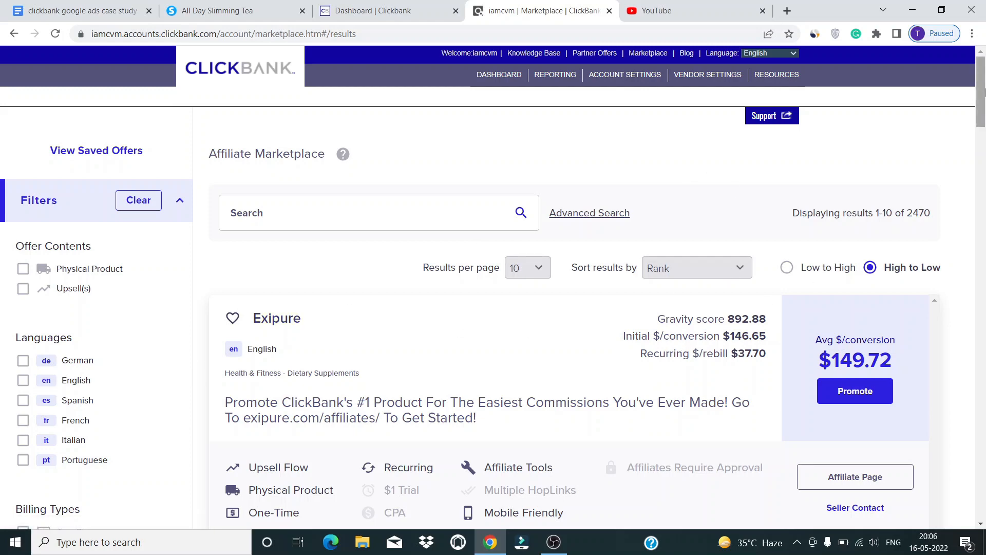
Step: Open the second page of Affiliate Marketplace results and look through its offers
{"action": "left_click_drag", "start_coordinate": [985, 92], "coordinate": [985, 485]}
{"action": "left_click", "coordinate": [518, 426]}
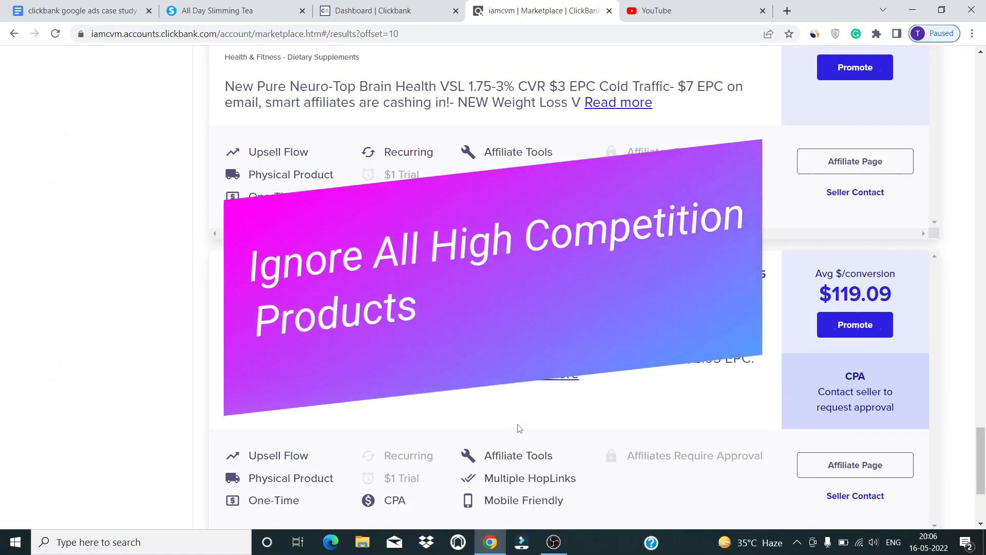
{"action": "left_click_drag", "start_coordinate": [981, 460], "coordinate": [981, 82]}
Step: Return to the case study document and highlight the line on choosing the right product to promote
{"action": "left_click", "coordinate": [77, 10]}
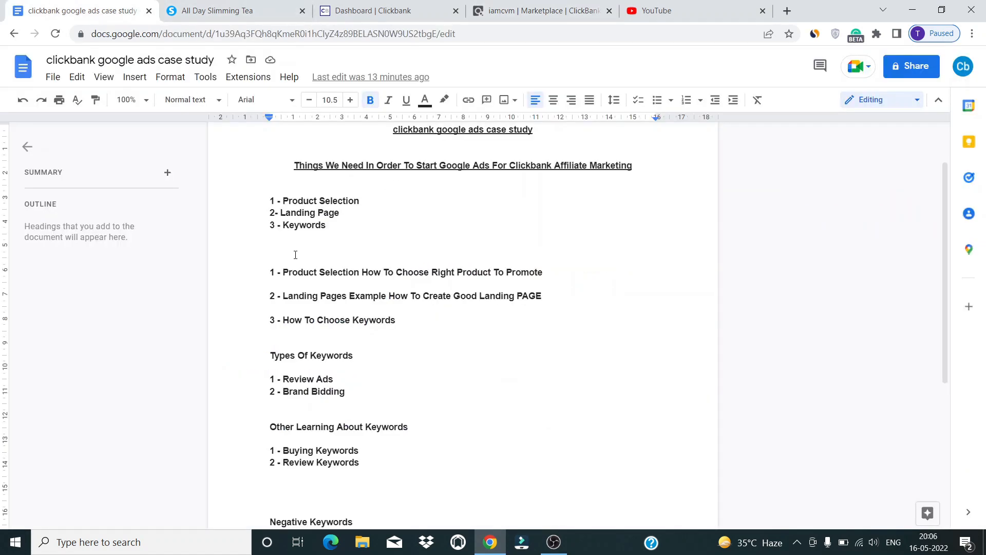
{"action": "left_click_drag", "start_coordinate": [275, 272], "coordinate": [569, 267]}
{"action": "key", "text": "Up"}
Step: Search YouTube for "clickbank official" using the suggested query
{"action": "left_click", "coordinate": [579, 5]}
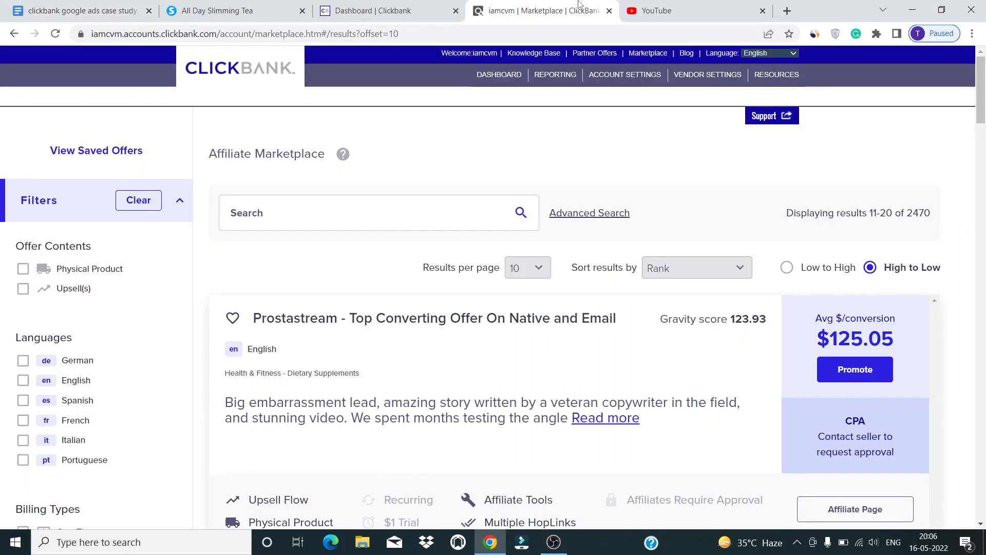
{"action": "left_click", "coordinate": [708, 4]}
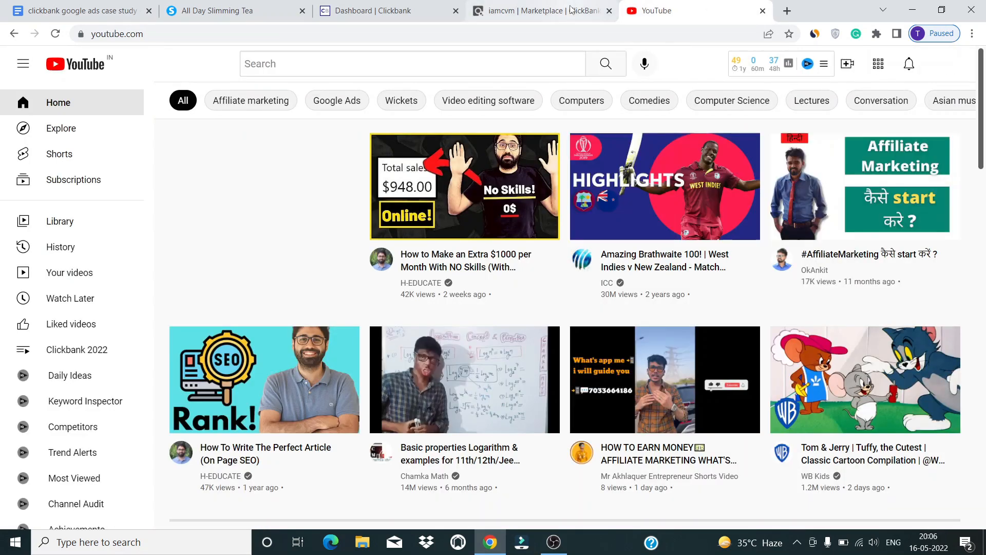
{"action": "left_click", "coordinate": [380, 64]}
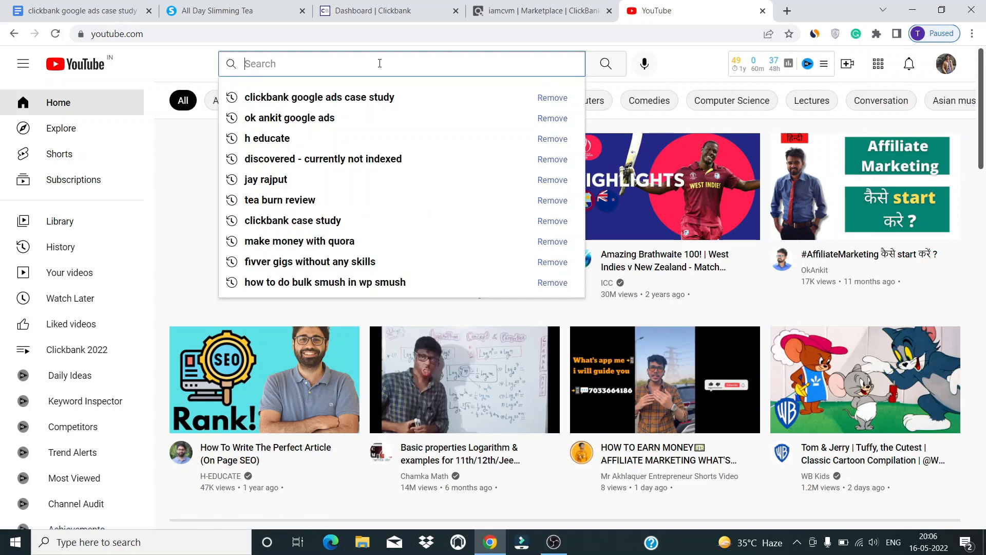
{"action": "type", "text": "clickbank"}
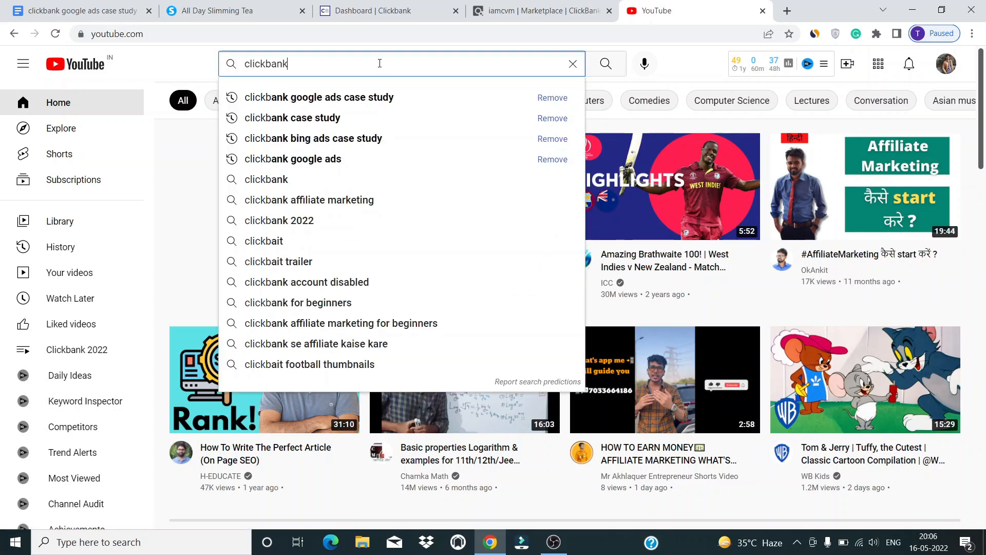
{"action": "type", "text": " ooficia"}
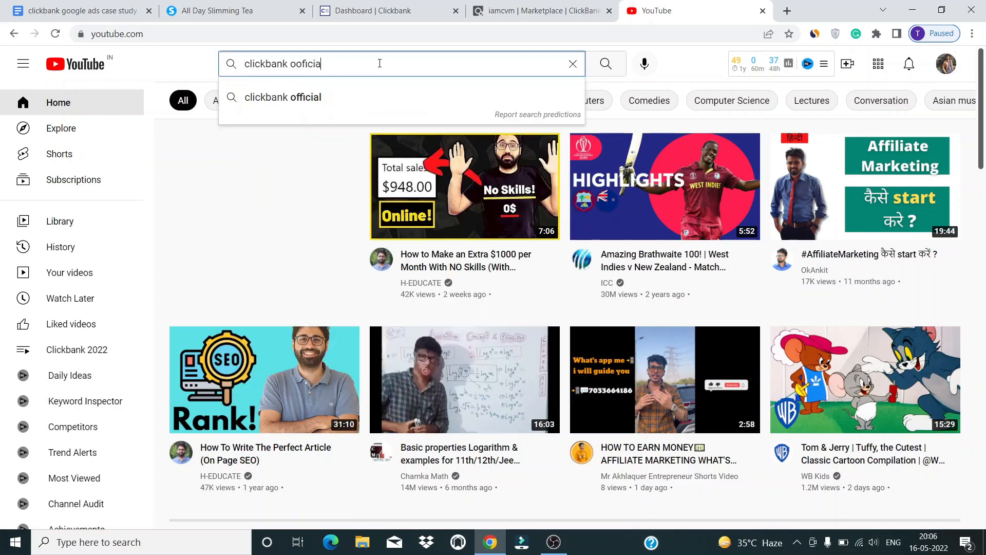
{"action": "left_click", "coordinate": [281, 101]}
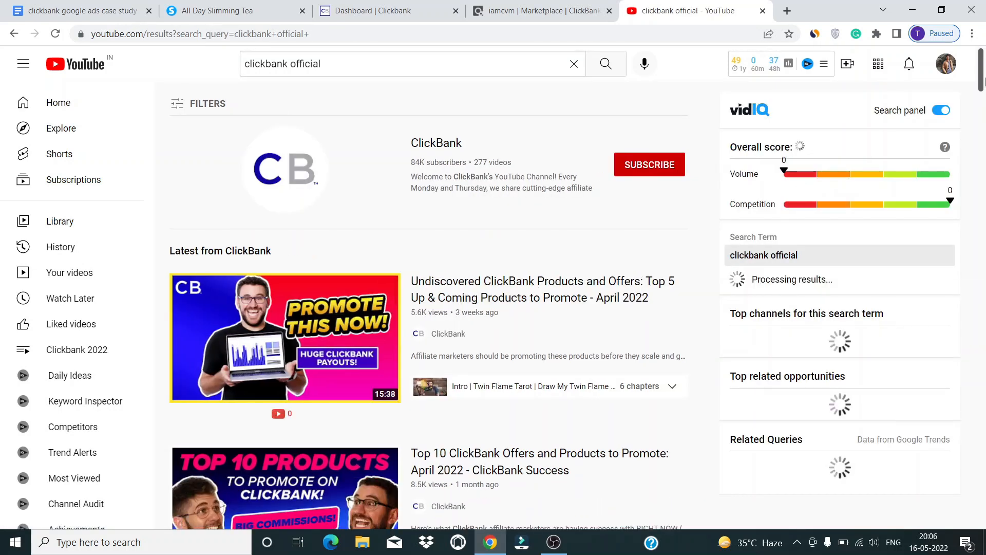
Step: Look through the ClickBank channel's latest videos on products to promote, and close YouTube to return to the Affiliate Marketplace
{"action": "scroll", "coordinate": [387, 172], "scroll_direction": "down", "scroll_amount": 5}
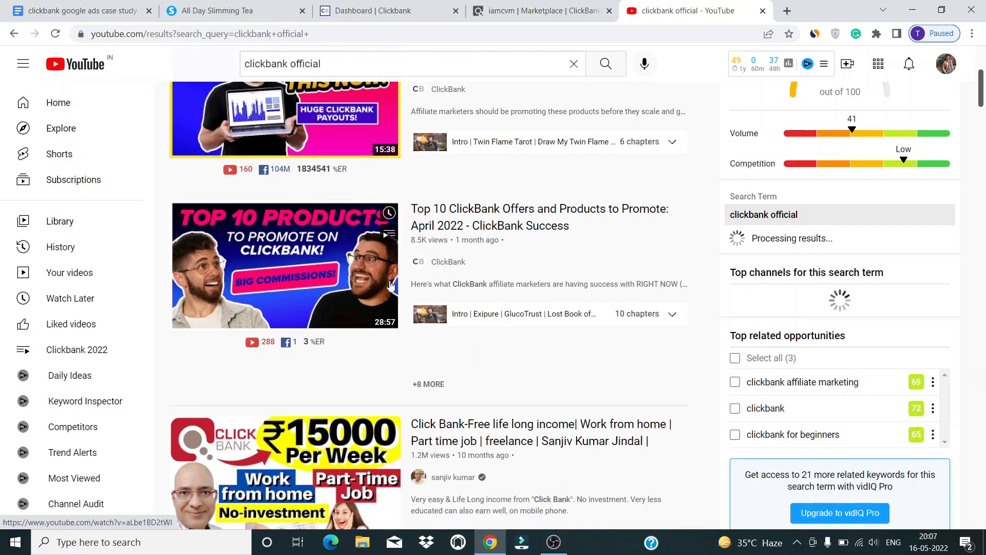
{"action": "mouse_move", "coordinate": [546, 282]}
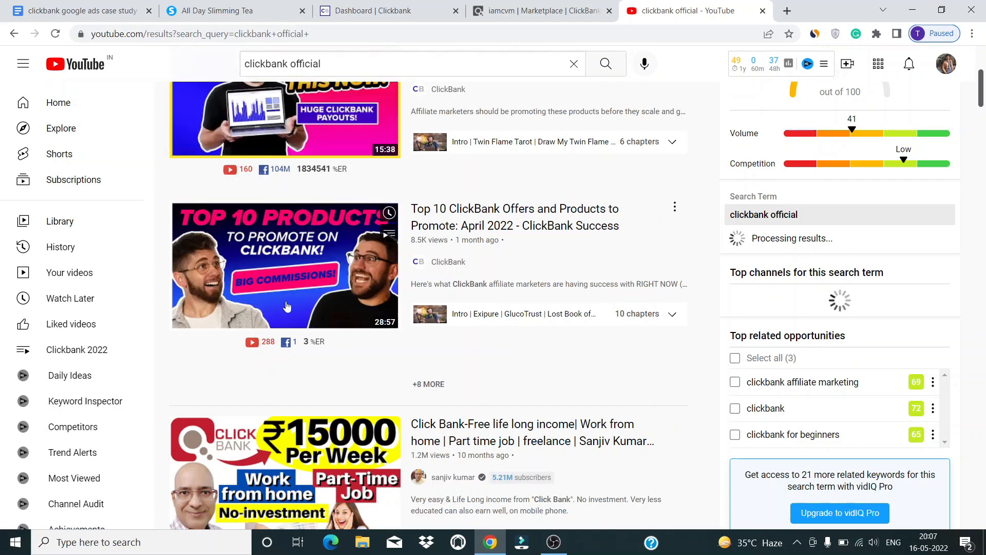
{"action": "mouse_move", "coordinate": [439, 267]}
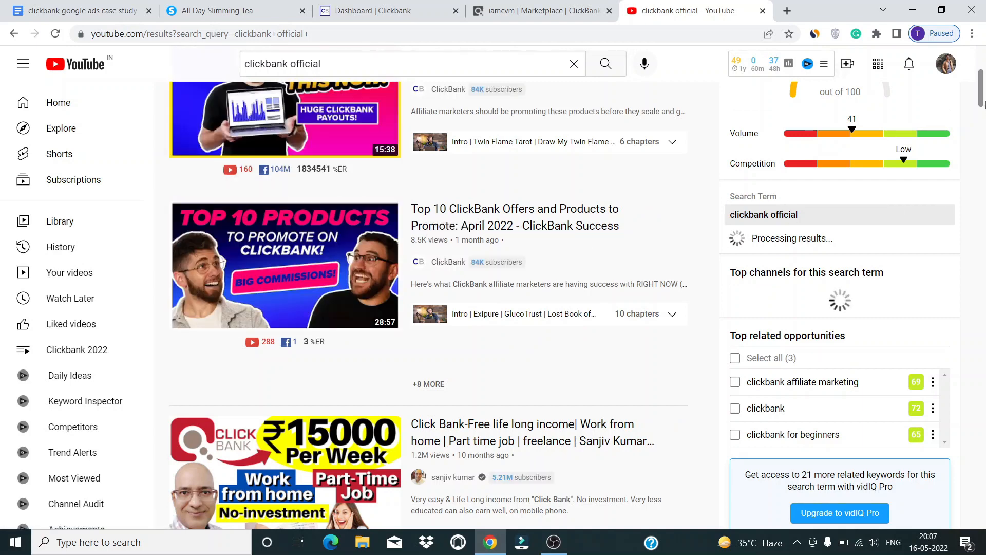
{"action": "scroll", "coordinate": [981, 87], "scroll_direction": "up", "scroll_amount": 3}
{"action": "scroll", "coordinate": [981, 87], "scroll_direction": "up", "scroll_amount": 1}
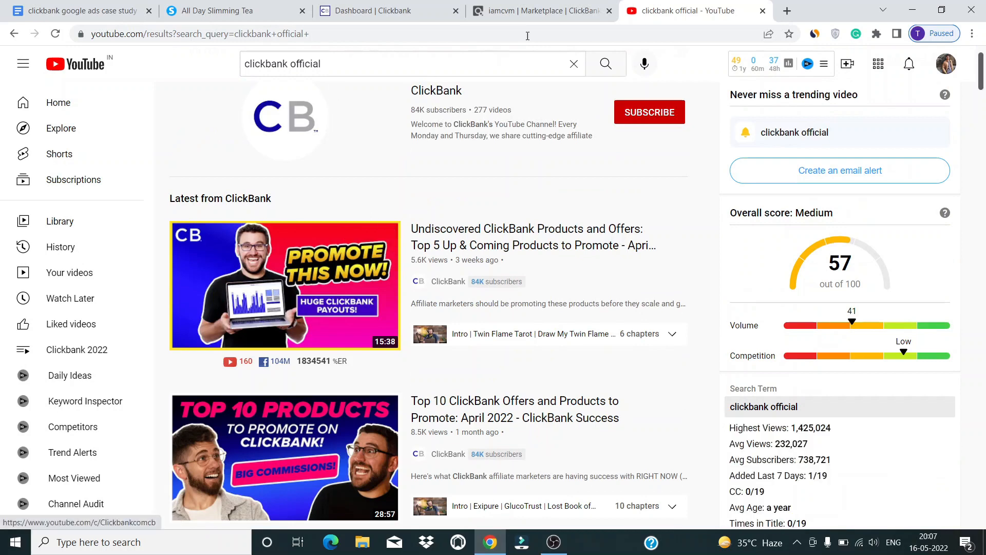
{"action": "left_click", "coordinate": [762, 11]}
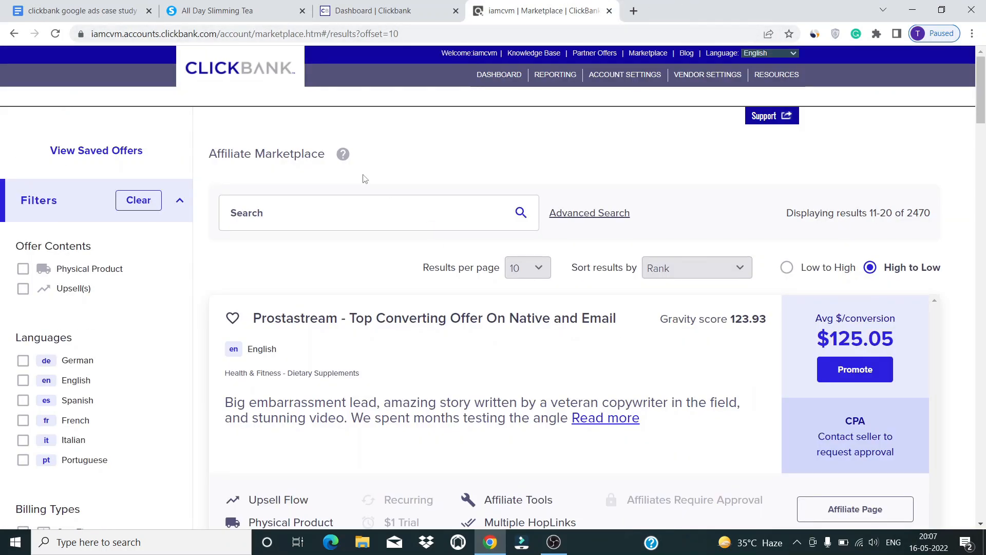
{"action": "left_click_drag", "start_coordinate": [982, 89], "coordinate": [984, 61]}
Step: Highlight the Landing Page item in the case study document's list of things needed for Google Ads
{"action": "left_click", "coordinate": [110, 6]}
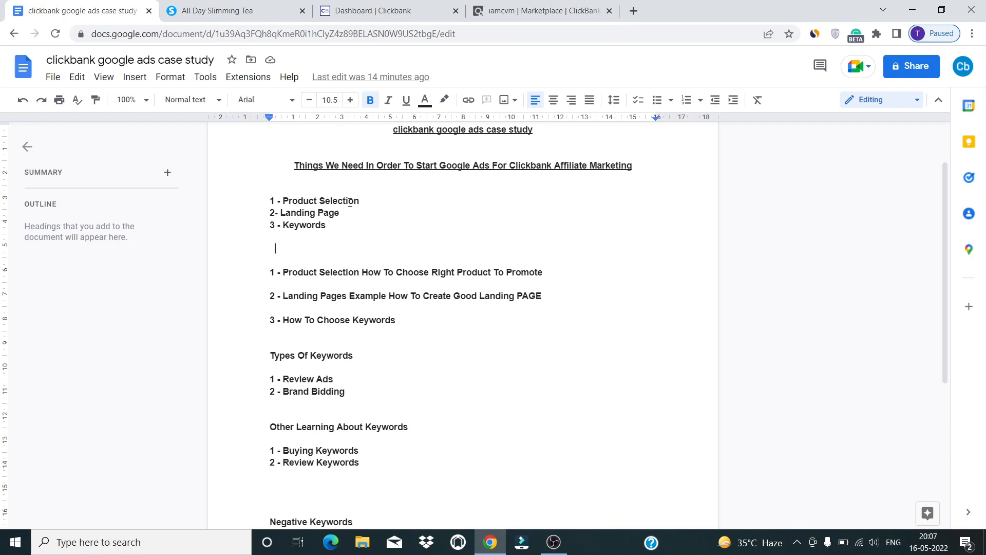
{"action": "mouse_move", "coordinate": [294, 213]}
{"action": "left_mouse_down"}
{"action": "mouse_move", "coordinate": [380, 213]}
{"action": "mouse_move", "coordinate": [281, 212]}
{"action": "left_mouse_up"}
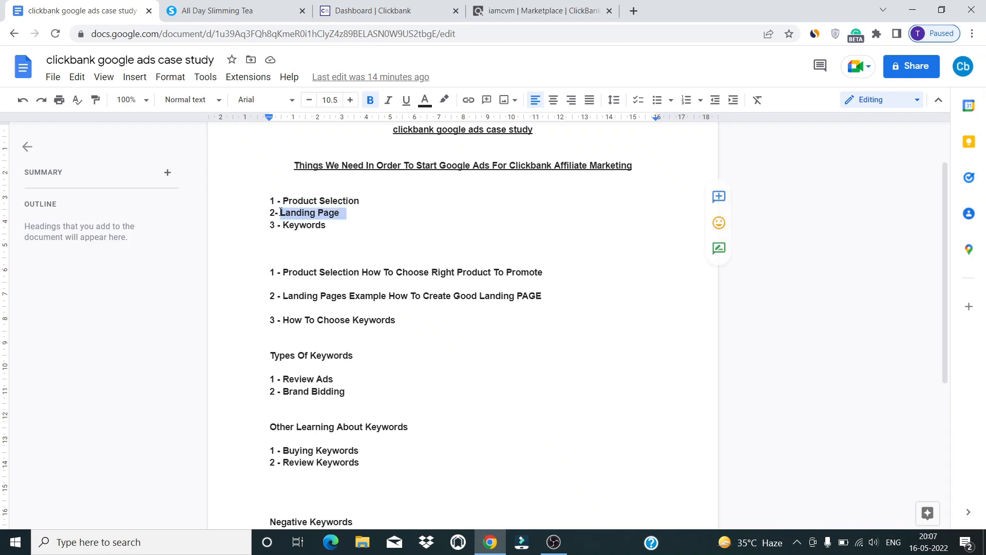
{"action": "left_click", "coordinate": [270, 212]}
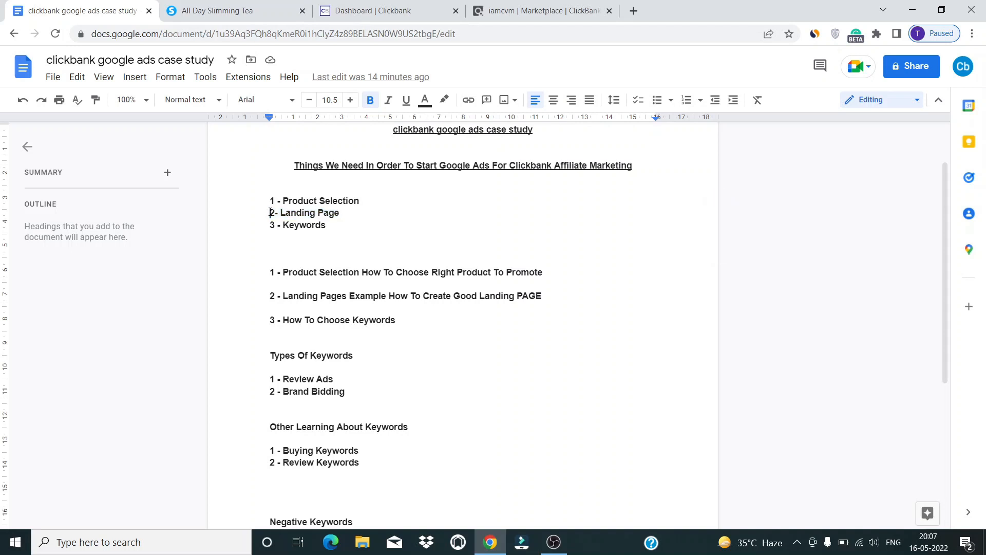
{"action": "left_click_drag", "start_coordinate": [271, 212], "coordinate": [342, 207]}
{"action": "left_click", "coordinate": [252, 215]}
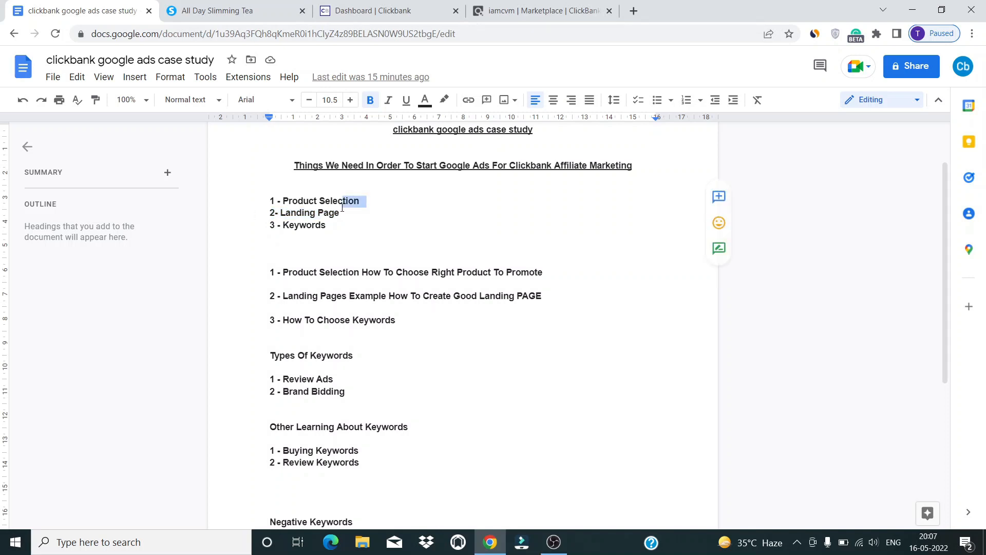
{"action": "left_click", "coordinate": [345, 217]}
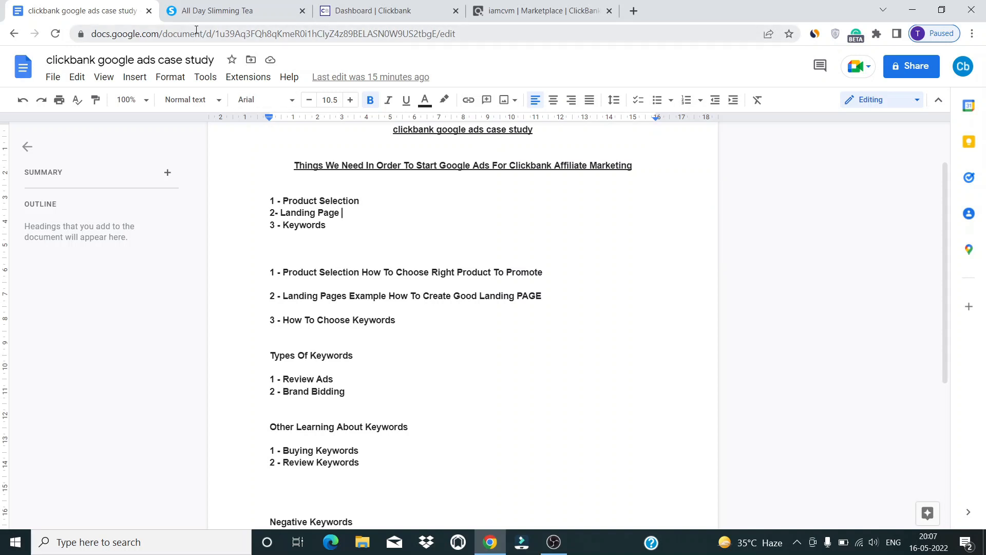
Step: Switch to the All Day Slimming Tea landing page and highlight its product title and tagline
{"action": "left_click", "coordinate": [215, 11]}
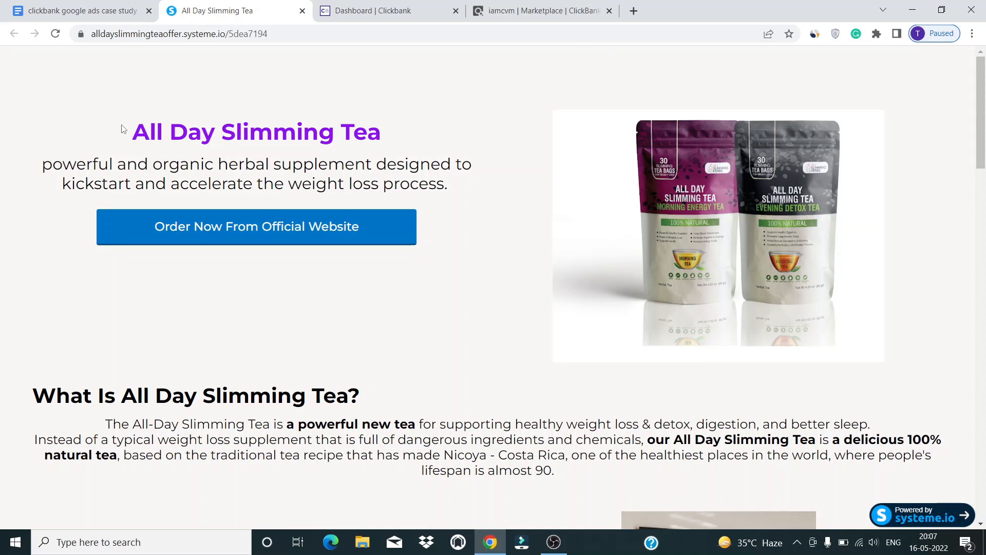
{"action": "mouse_move", "coordinate": [123, 129]}
{"action": "left_mouse_down"}
{"action": "mouse_move", "coordinate": [459, 195]}
{"action": "mouse_move", "coordinate": [41, 136]}
{"action": "mouse_move", "coordinate": [250, 133]}
{"action": "mouse_move", "coordinate": [468, 193]}
{"action": "mouse_move", "coordinate": [419, 192]}
{"action": "mouse_move", "coordinate": [92, 129]}
{"action": "mouse_move", "coordinate": [473, 201]}
{"action": "mouse_move", "coordinate": [110, 126]}
{"action": "left_mouse_up"}
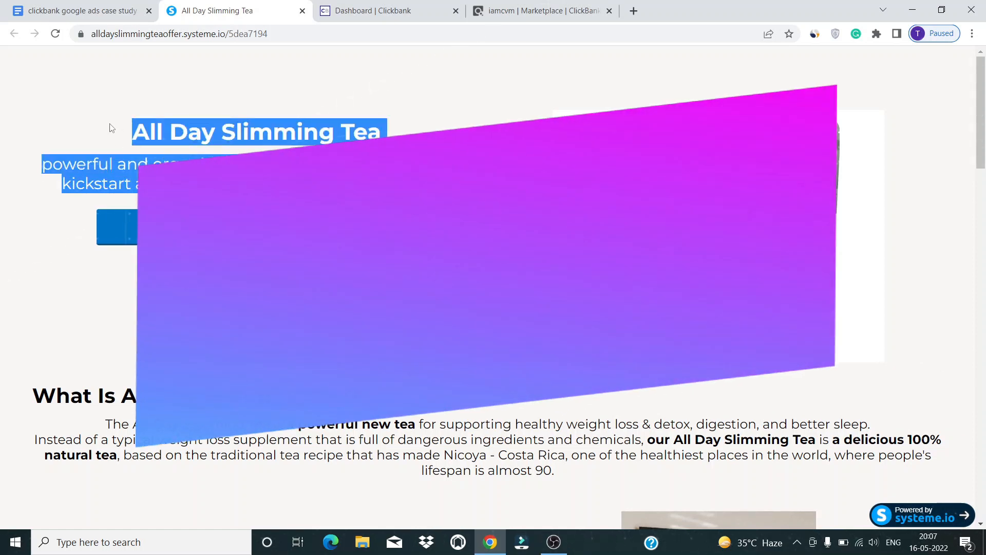
{"action": "left_click", "coordinate": [110, 128]}
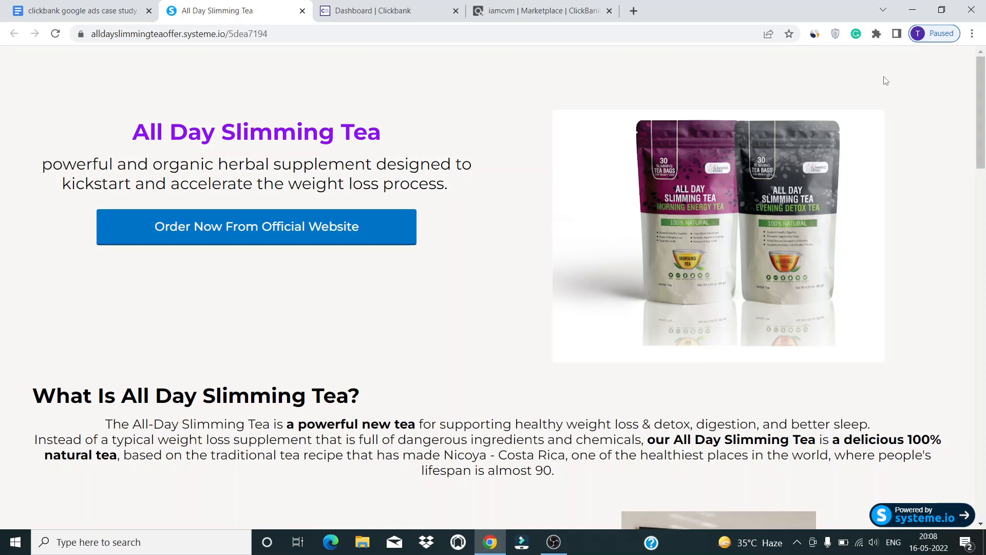
Step: Highlight the "What Is All Day Slimming Tea?" heading and look over the product description sections below it
{"action": "scroll", "coordinate": [980, 113], "scroll_direction": "down", "scroll_amount": 4}
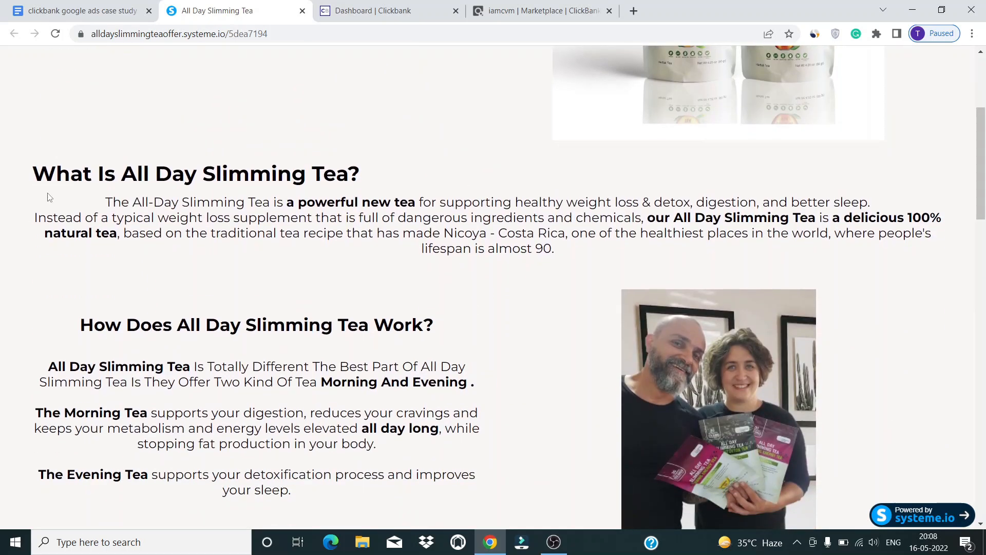
{"action": "left_click_drag", "start_coordinate": [34, 174], "coordinate": [361, 183]}
{"action": "left_click", "coordinate": [361, 183]}
{"action": "scroll", "coordinate": [980, 201], "scroll_direction": "down", "scroll_amount": 3}
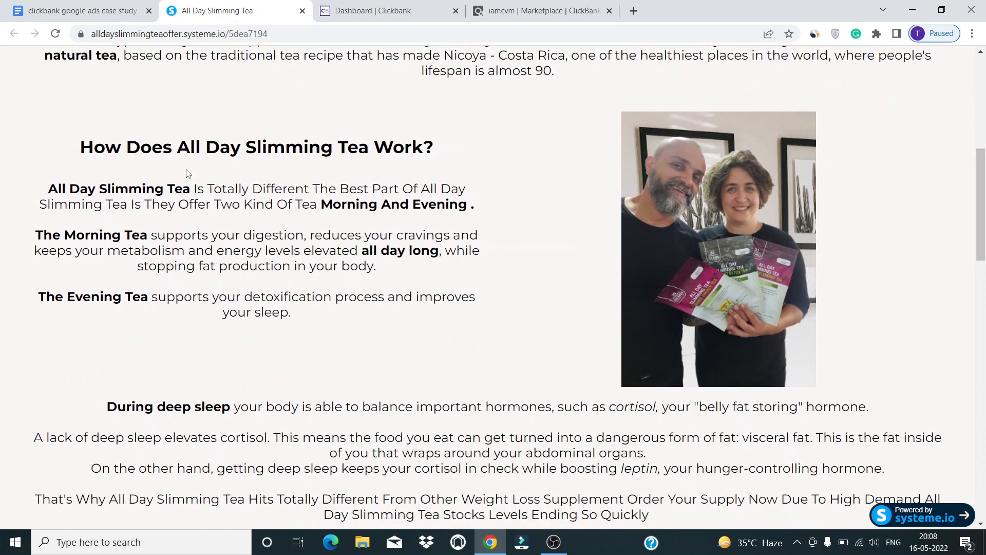
{"action": "scroll", "coordinate": [982, 170], "scroll_direction": "down", "scroll_amount": 1}
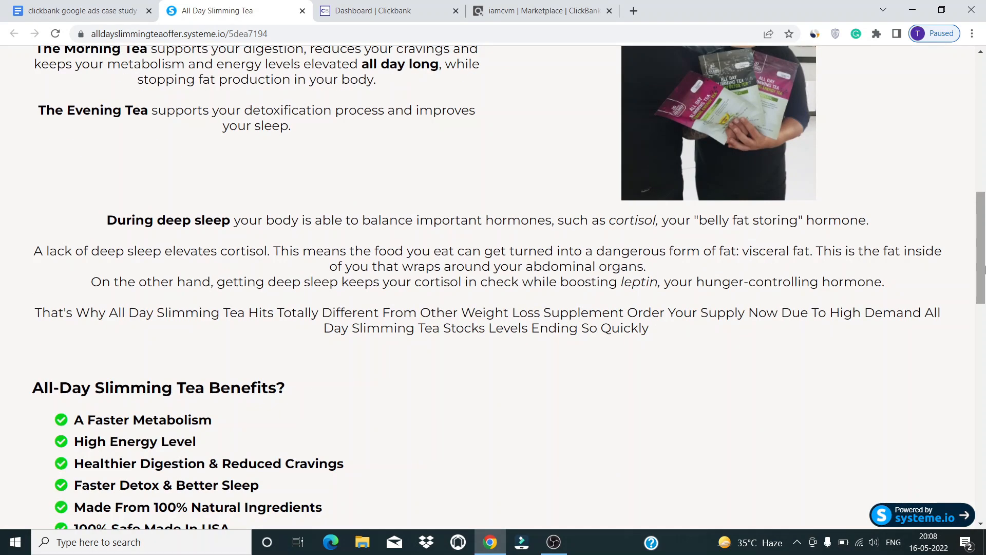
{"action": "scroll", "coordinate": [984, 157], "scroll_direction": "up", "scroll_amount": 5}
{"action": "scroll", "coordinate": [983, 156], "scroll_direction": "up", "scroll_amount": 3}
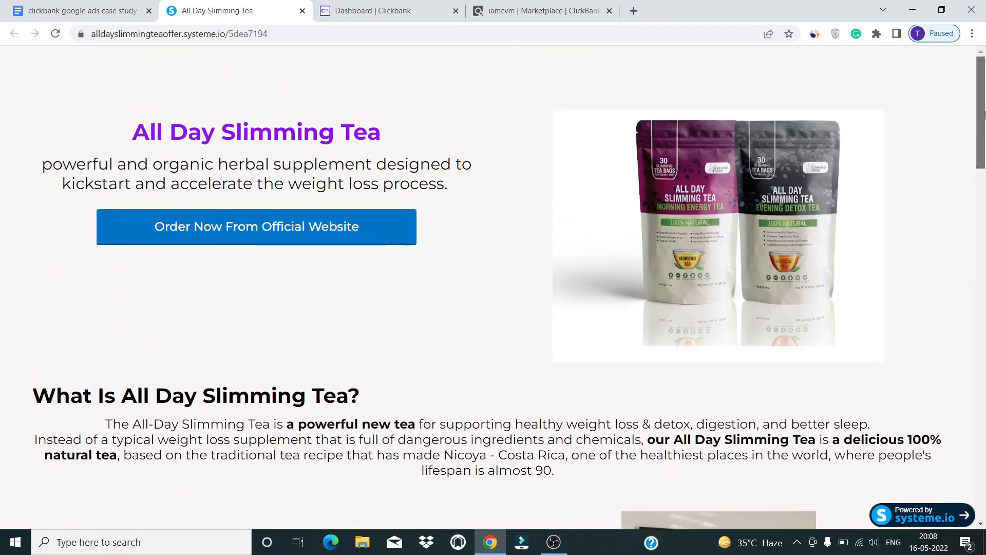
Step: Review the section on how the tea works and highlight its "How Does All Day Slimming Tea Work?" heading
{"action": "scroll", "coordinate": [985, 140], "scroll_direction": "down", "scroll_amount": 2}
{"action": "left_click_drag", "start_coordinate": [985, 141], "coordinate": [983, 222]}
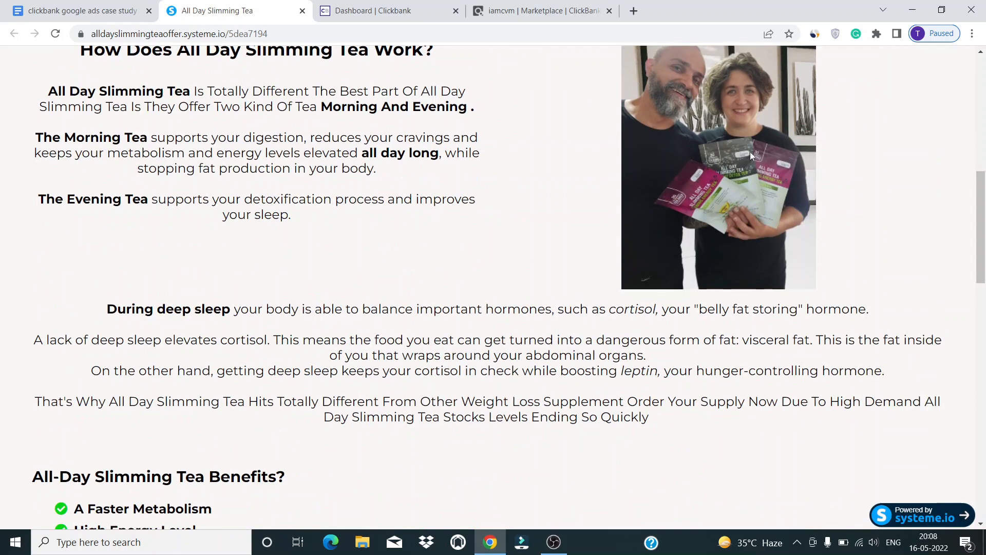
{"action": "scroll", "coordinate": [983, 222], "scroll_direction": "up", "scroll_amount": 7}
{"action": "scroll", "coordinate": [985, 194], "scroll_direction": "down", "scroll_amount": 2}
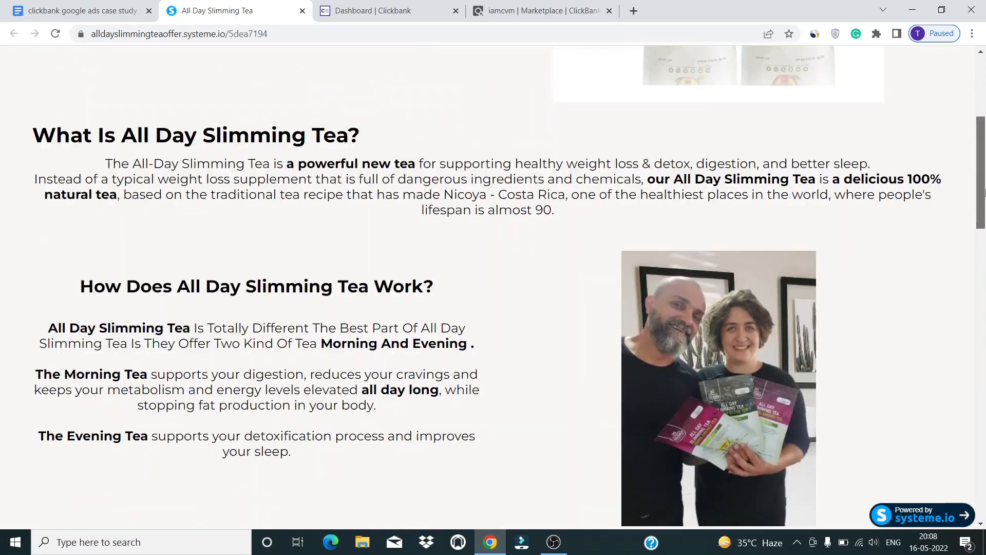
{"action": "scroll", "coordinate": [985, 194], "scroll_direction": "down", "scroll_amount": 2}
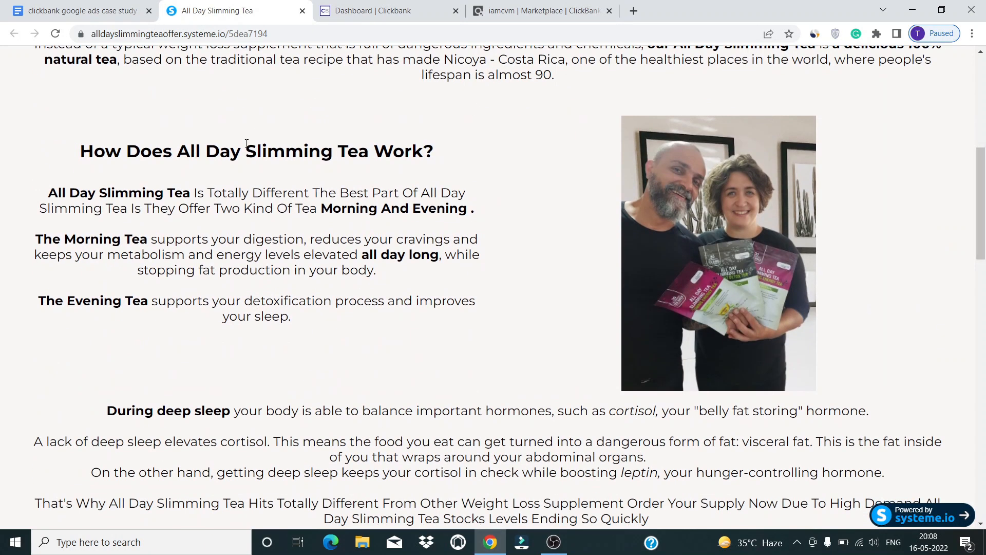
{"action": "left_click_drag", "start_coordinate": [246, 143], "coordinate": [445, 163]}
{"action": "left_click", "coordinate": [240, 160]}
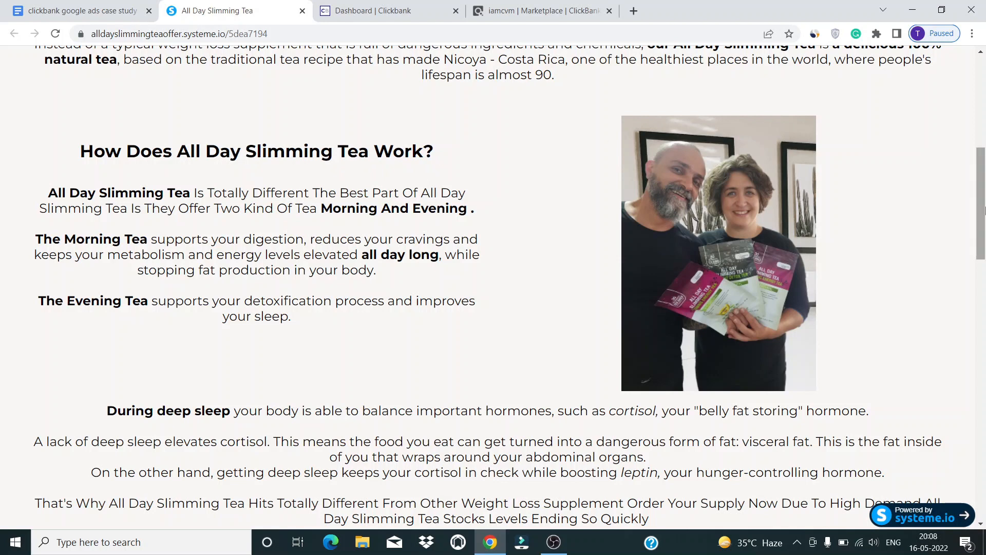
Step: Highlight the "All-Day Slimming Tea Benefits?" heading above the checklist of benefits
{"action": "scroll", "coordinate": [660, 230], "scroll_direction": "down", "scroll_amount": 7}
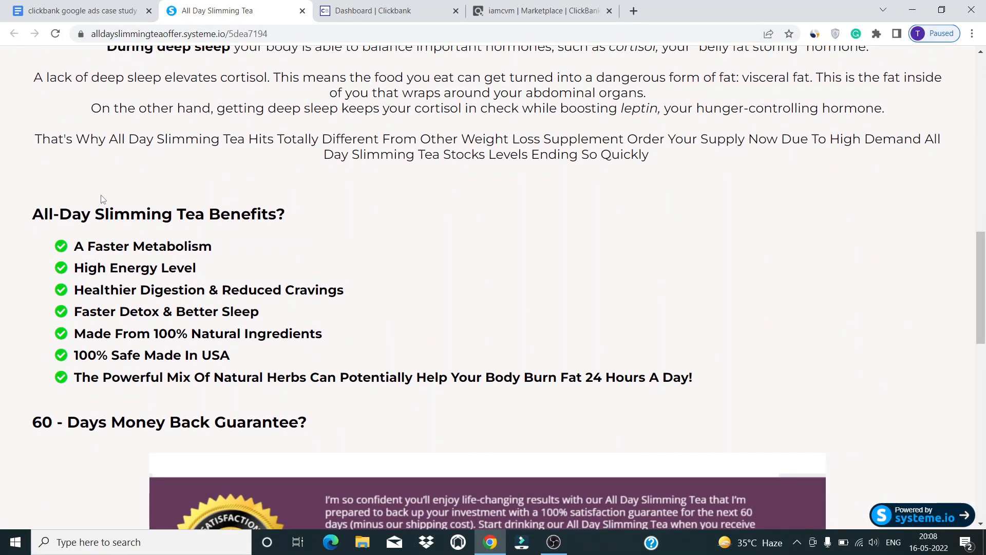
{"action": "left_click_drag", "start_coordinate": [105, 208], "coordinate": [305, 227]}
{"action": "left_click", "coordinate": [324, 223]}
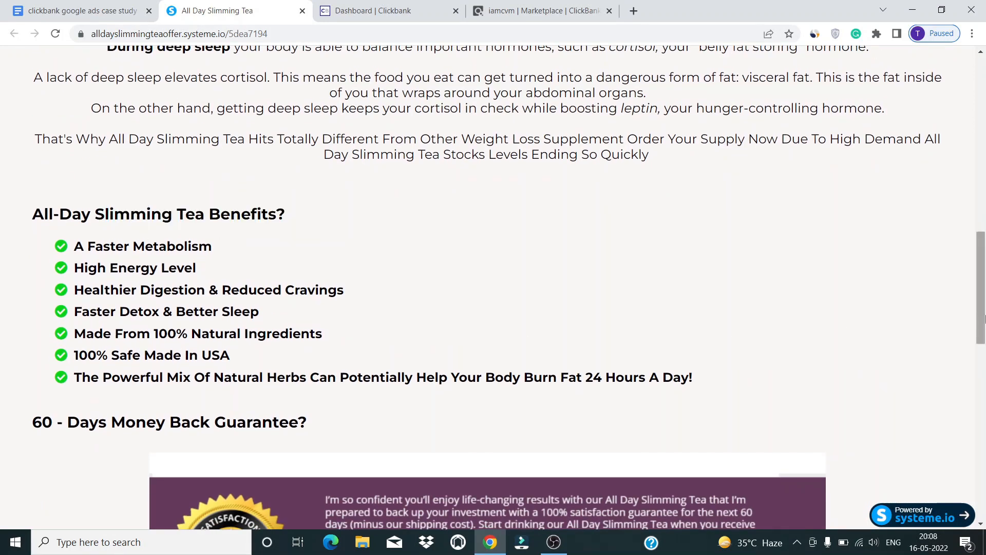
Step: Review the money-back guarantee and package pricing, and highlight the limited-stock warning above the final order button
{"action": "scroll", "coordinate": [286, 295], "scroll_direction": "down", "scroll_amount": 3}
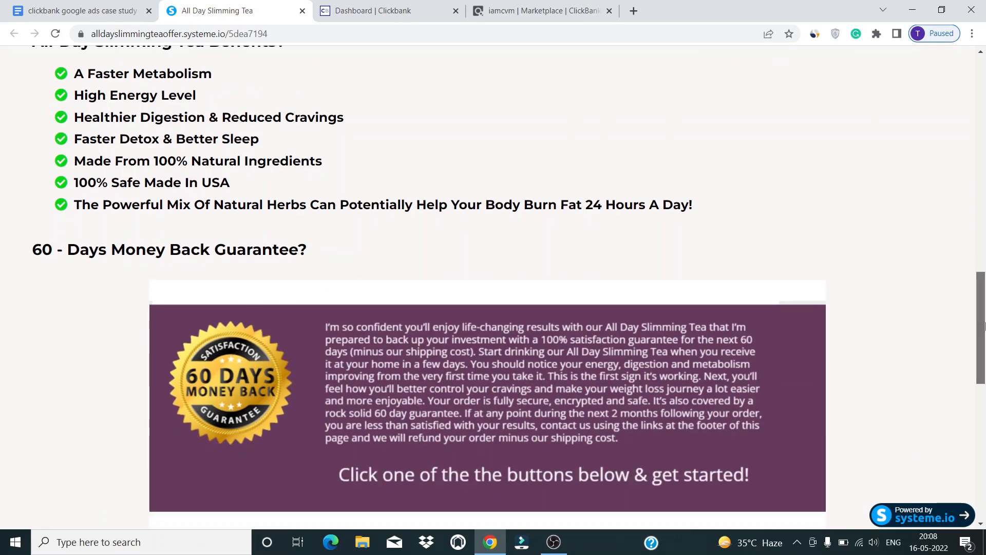
{"action": "scroll", "coordinate": [469, 335], "scroll_direction": "down", "scroll_amount": 11}
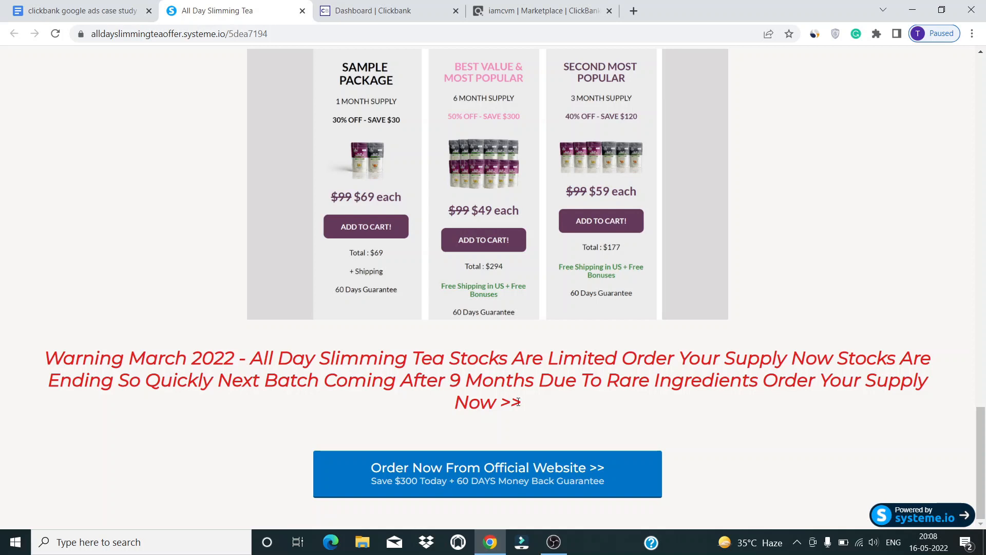
{"action": "left_click_drag", "start_coordinate": [502, 401], "coordinate": [146, 380]}
{"action": "left_click", "coordinate": [124, 232]}
{"action": "left_click_drag", "start_coordinate": [479, 381], "coordinate": [561, 407]}
{"action": "left_click", "coordinate": [562, 409]}
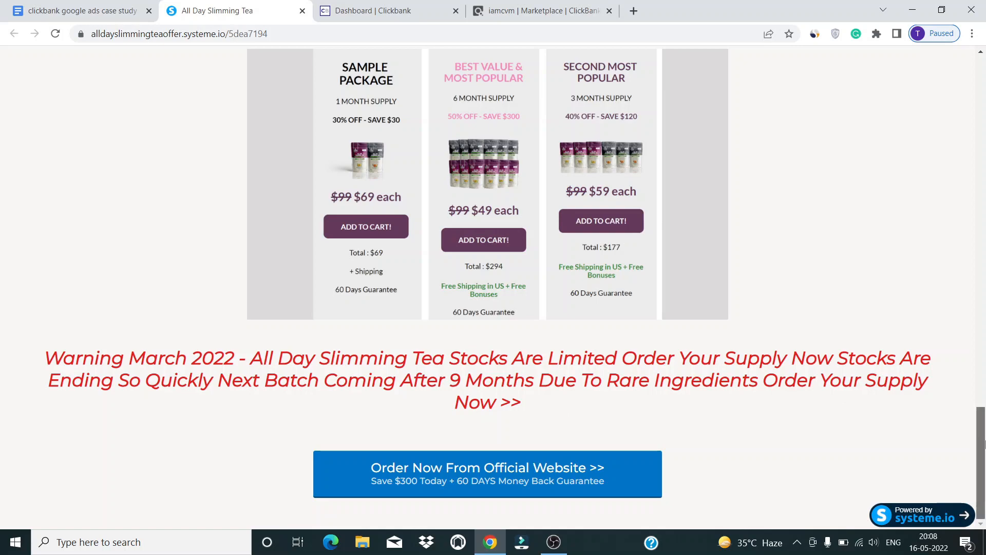
{"action": "left_click_drag", "start_coordinate": [981, 465], "coordinate": [983, 495]}
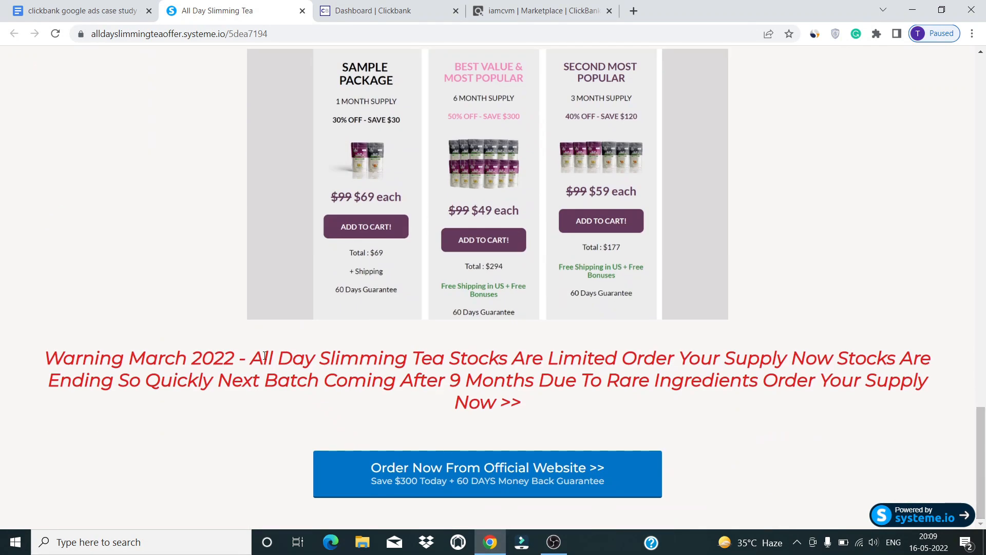
Step: Highlight the limited-stock warning above the final order button and return to the 60-day money-back guarantee section
{"action": "left_click_drag", "start_coordinate": [256, 355], "coordinate": [600, 410]}
{"action": "left_click", "coordinate": [600, 409]}
{"action": "left_click_drag", "start_coordinate": [985, 455], "coordinate": [985, 348]}
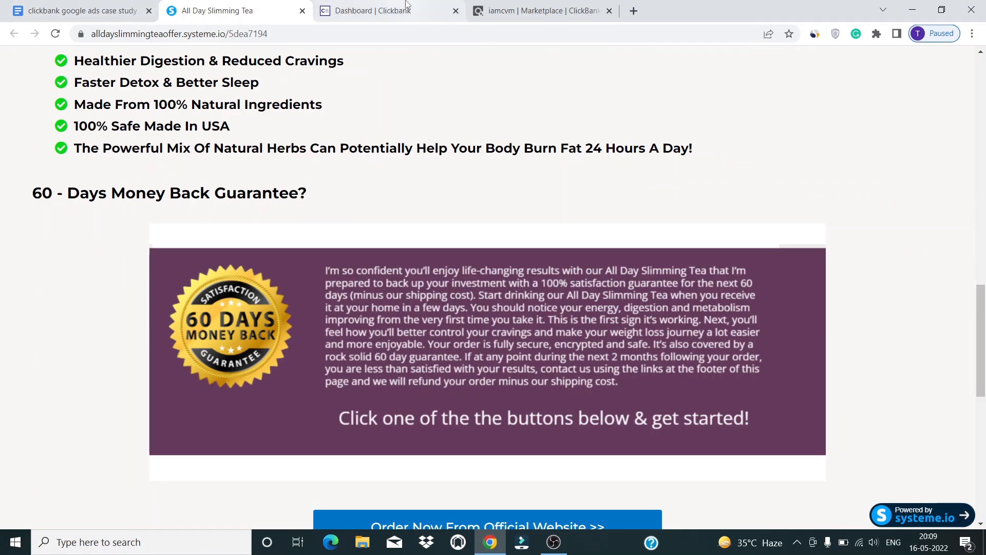
Step: Highlight the "Product Selection" and "Landing Page" items in the case study document, then return to the All Day Slimming Tea page
{"action": "left_click", "coordinate": [44, 4]}
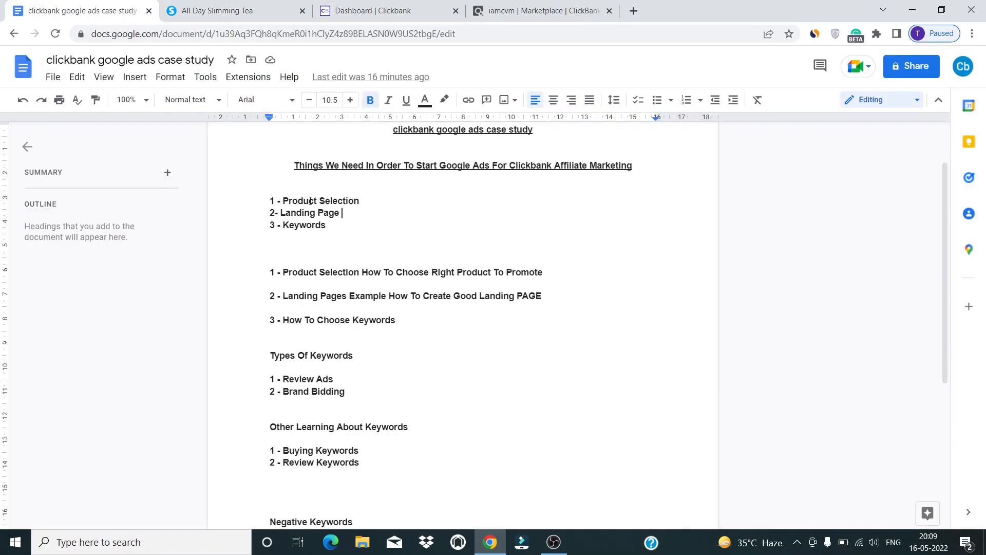
{"action": "left_click_drag", "start_coordinate": [310, 201], "coordinate": [437, 197]}
{"action": "left_click_drag", "start_coordinate": [290, 214], "coordinate": [378, 214]}
{"action": "left_click", "coordinate": [205, 6]}
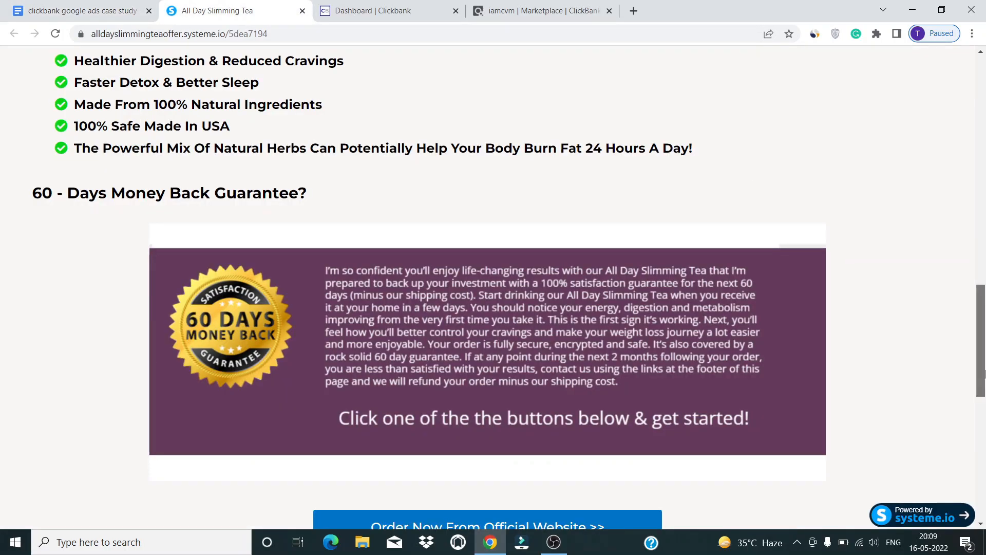
Step: Highlight the full "Warning March 2022" limited-stock text below the package pricing on the landing page
{"action": "scroll", "coordinate": [755, 186], "scroll_direction": "down", "scroll_amount": 10}
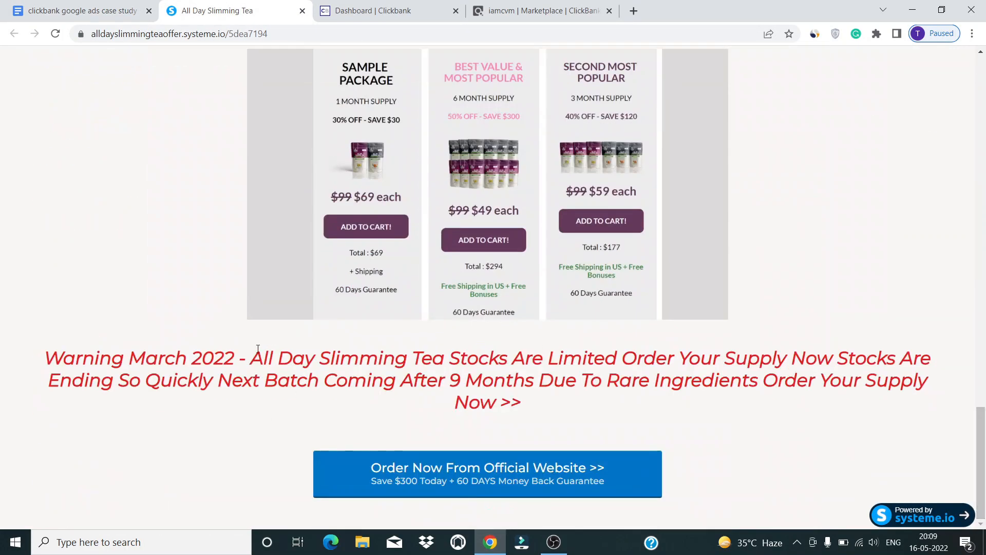
{"action": "left_click_drag", "start_coordinate": [258, 349], "coordinate": [552, 411]}
{"action": "left_click", "coordinate": [22, 351]}
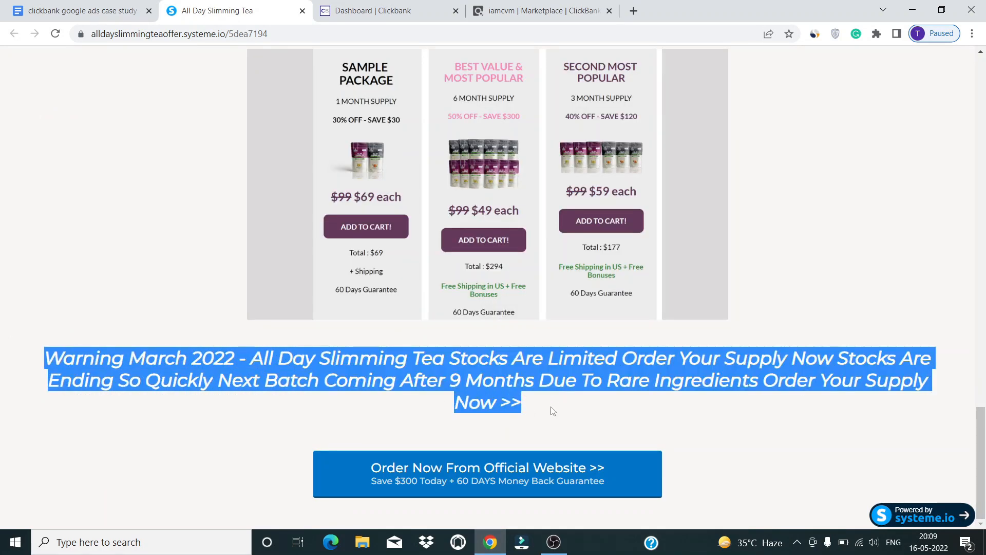
{"action": "left_click", "coordinate": [31, 353]}
{"action": "left_click_drag", "start_coordinate": [30, 353], "coordinate": [594, 399]}
{"action": "left_click", "coordinate": [597, 400]}
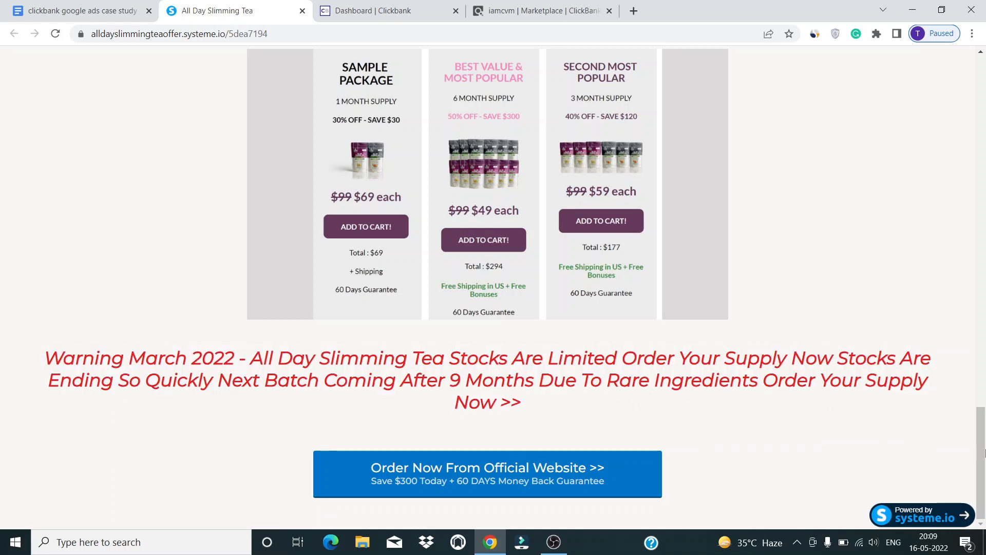
Step: Look over the whole All Day Slimming Tea landing page, from its headline to the final order button
{"action": "left_click_drag", "start_coordinate": [980, 431], "coordinate": [970, 44]}
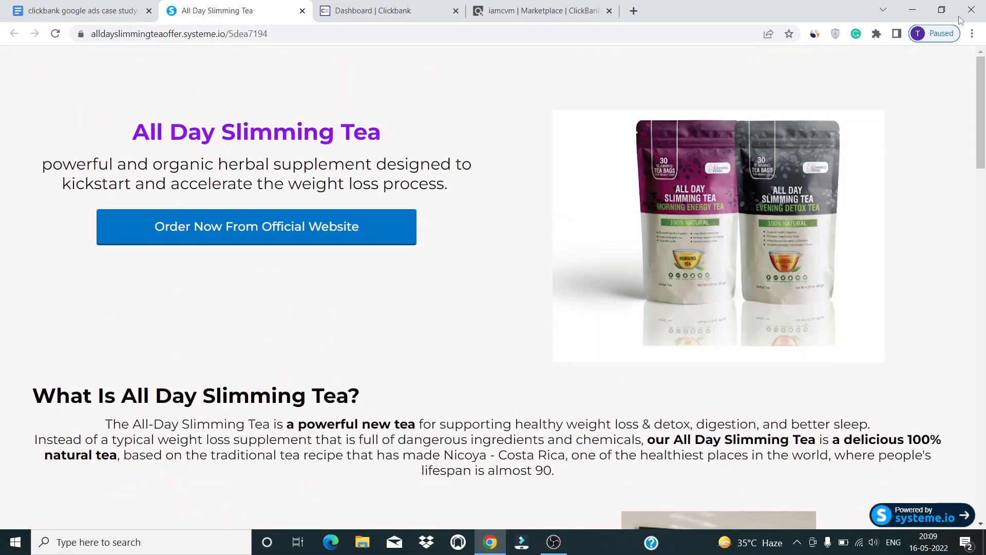
{"action": "left_click", "coordinate": [95, 5]}
{"action": "left_click", "coordinate": [277, 8]}
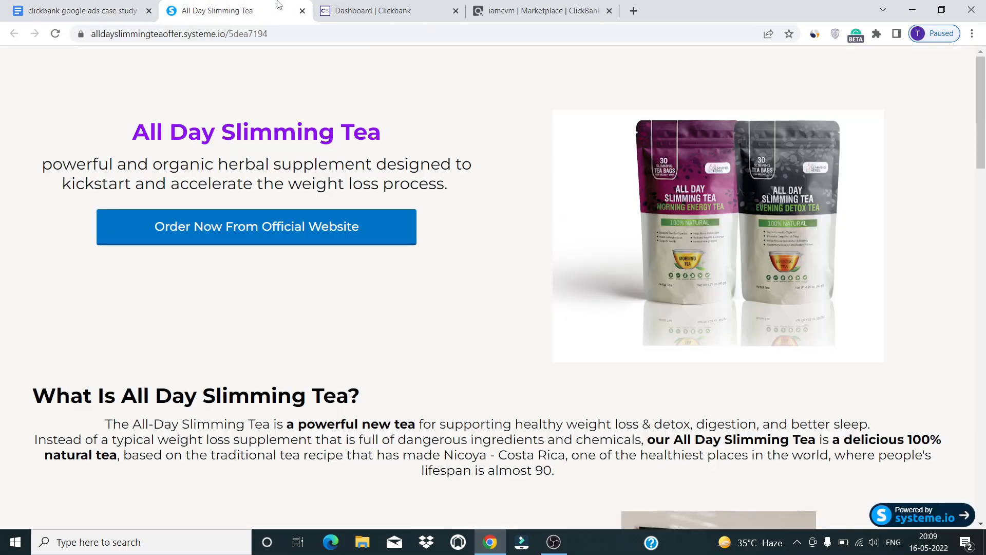
{"action": "scroll", "coordinate": [220, 303], "scroll_direction": "down", "scroll_amount": 20}
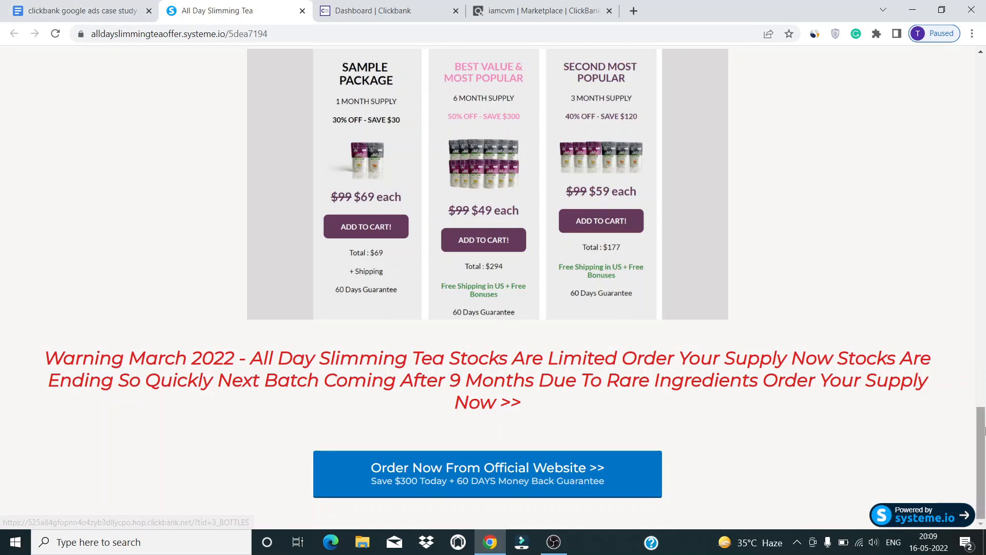
{"action": "left_click_drag", "start_coordinate": [981, 411], "coordinate": [982, 60]}
Step: Highlight the "3 - Keywords" and "3 - How To Choose Keywords" items in the case study document
{"action": "left_click", "coordinate": [22, 6]}
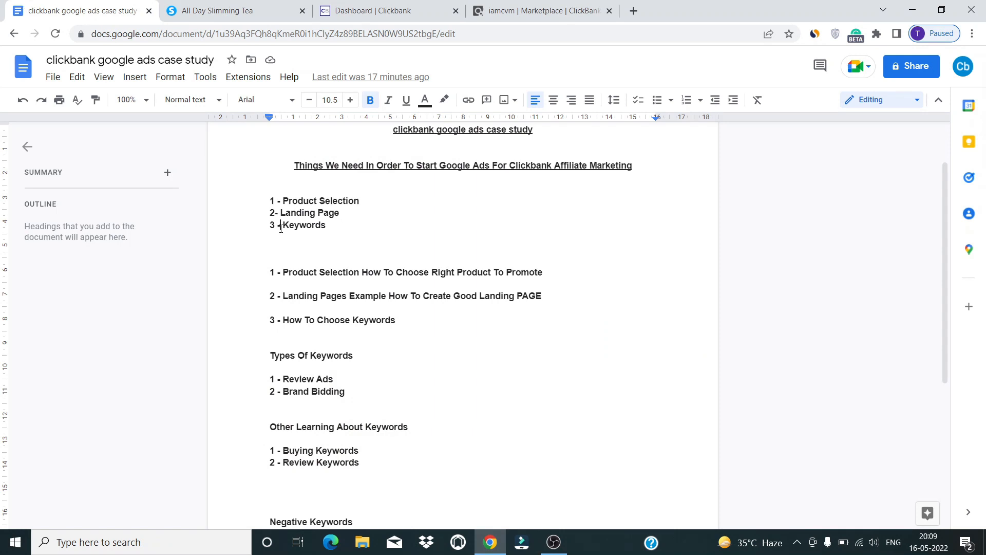
{"action": "left_click_drag", "start_coordinate": [281, 225], "coordinate": [374, 224]}
{"action": "left_click", "coordinate": [375, 227]}
{"action": "left_click_drag", "start_coordinate": [314, 317], "coordinate": [425, 316]}
{"action": "left_click", "coordinate": [427, 317]}
{"action": "scroll", "coordinate": [379, 319], "scroll_direction": "down", "scroll_amount": 2}
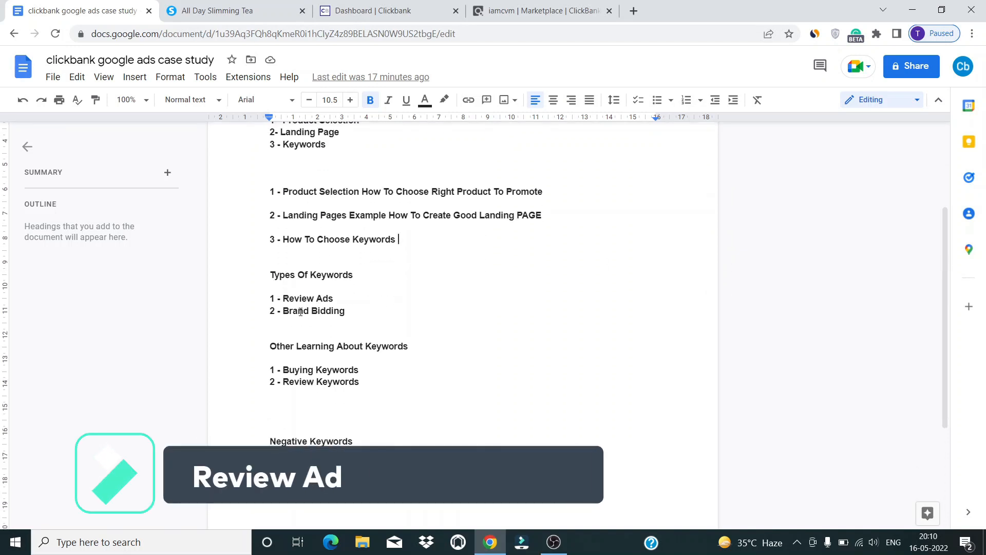
Step: Add the example "- Tea Burn Review" after "1 - Review Ads" under Types Of Keywords
{"action": "left_click_drag", "start_coordinate": [298, 311], "coordinate": [346, 312]}
{"action": "left_click", "coordinate": [343, 298]}
{"action": "type", "text": "-"}
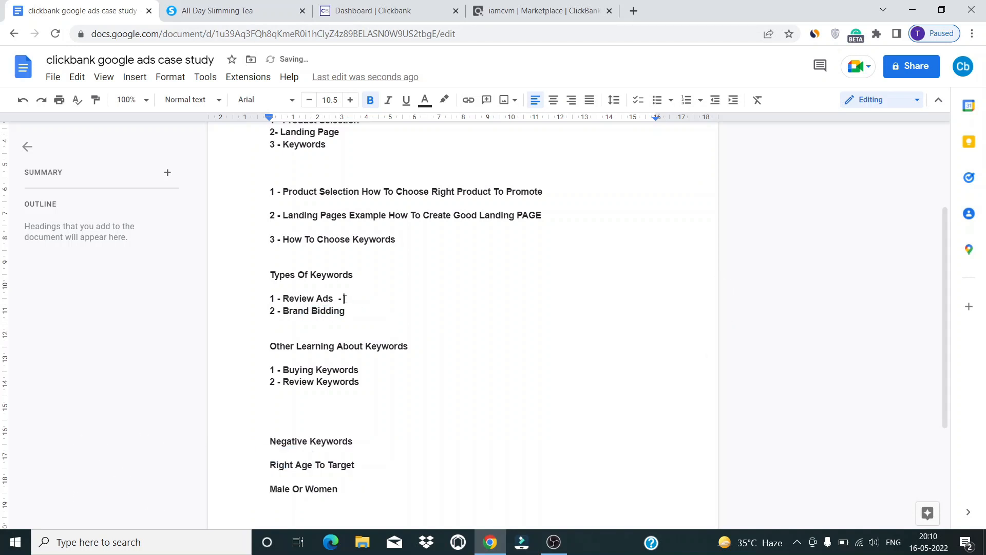
{"action": "type", "text": " Tea Burn Review"}
{"action": "key", "text": "Return"}
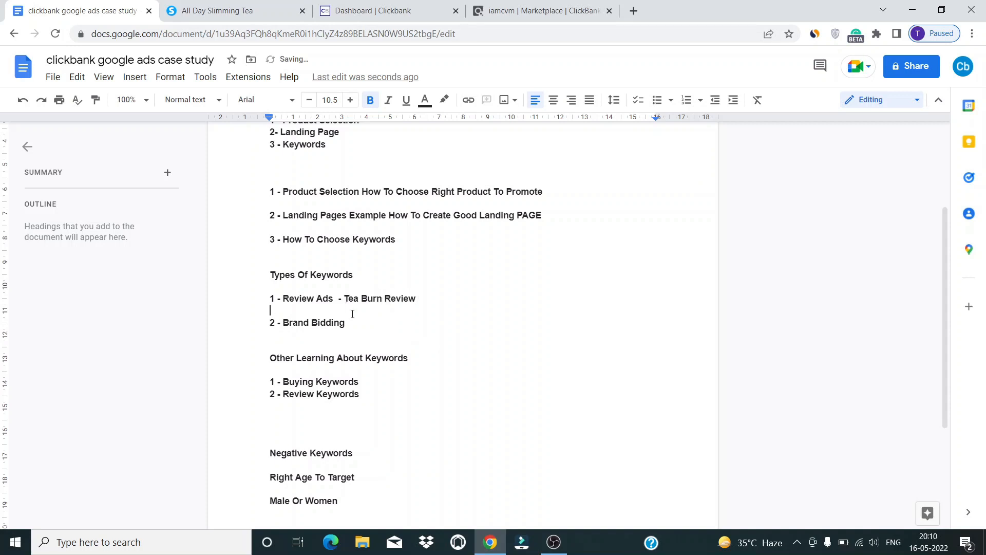
{"action": "key", "text": "BackSpace"}
Step: Add the example "- Tea Burn" after "2 - Brand Bidding" under Types Of Keywords
{"action": "left_click", "coordinate": [358, 315]}
{"action": "type", "text": "- T"}
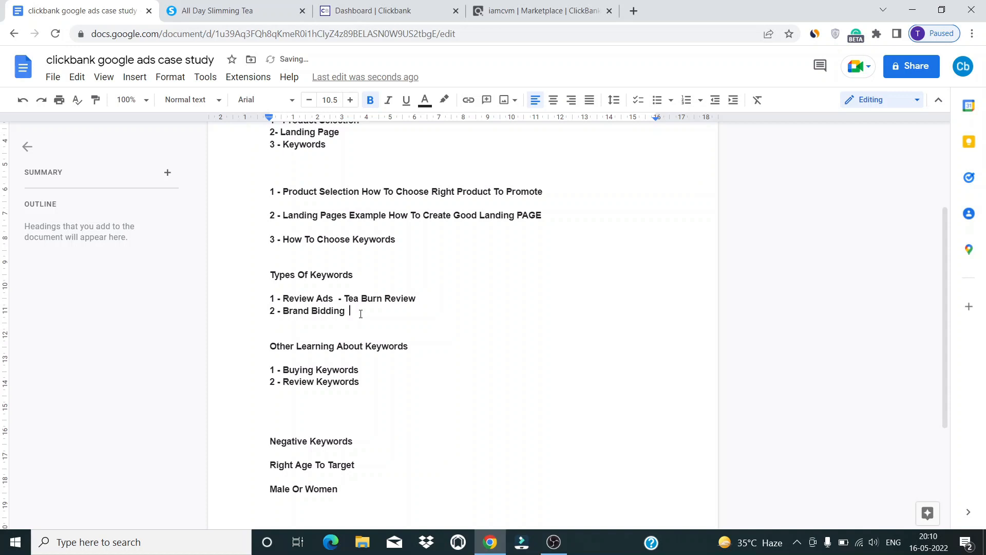
{"action": "type", "text": "ea Burn"}
Step: Delete "Tea Burn Review" from the Review Ads item, keeping the Brand Bidding item on its own line
{"action": "left_click_drag", "start_coordinate": [435, 299], "coordinate": [344, 299]}
{"action": "key", "text": "Delete"}
{"action": "key", "text": "Delete"}
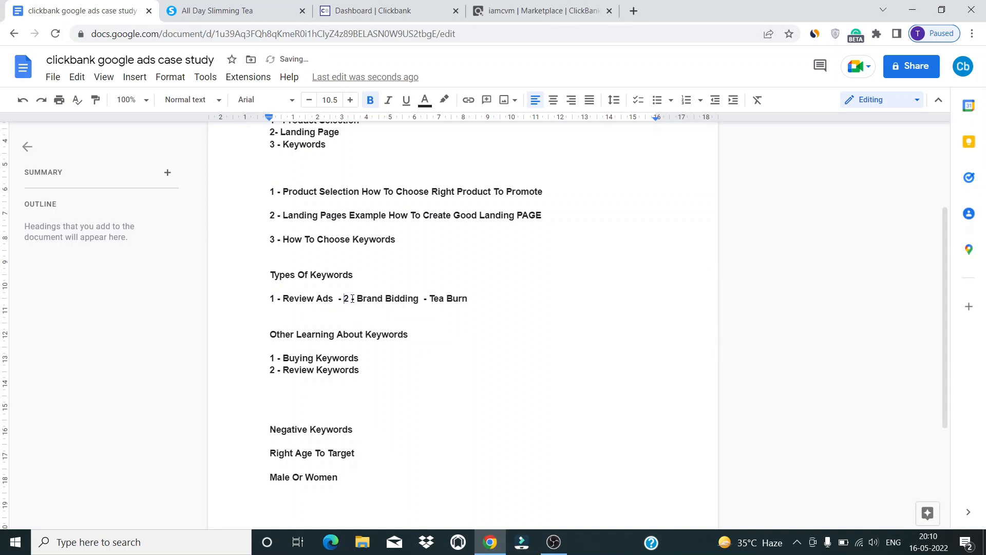
{"action": "key", "text": "Return"}
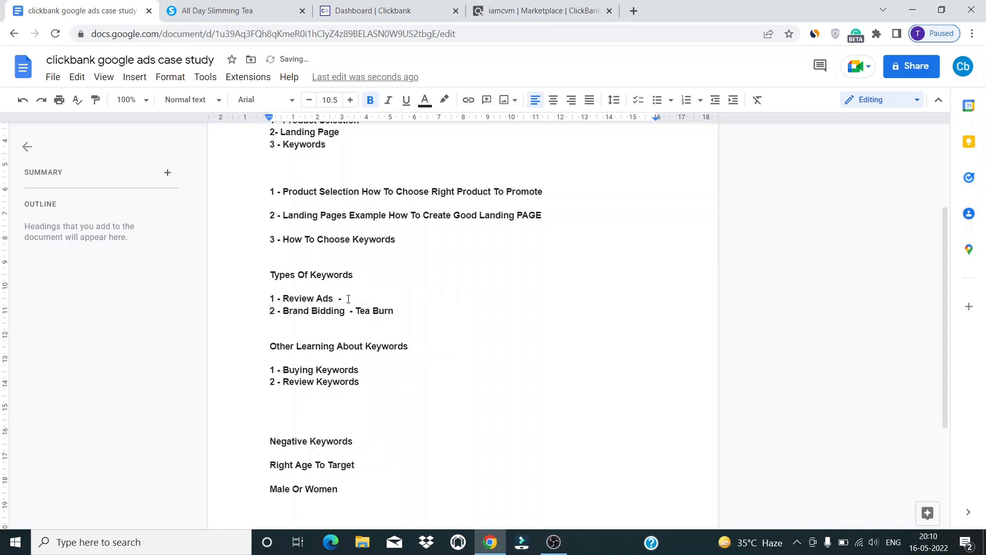
Step: Enclose the Brand Bidding example in square brackets as "[Tea Burn]" and add an empty line below it
{"action": "mouse_move", "coordinate": [355, 311]}
{"action": "left_mouse_down"}
{"action": "mouse_move", "coordinate": [416, 311]}
{"action": "mouse_move", "coordinate": [311, 311]}
{"action": "mouse_move", "coordinate": [357, 311]}
{"action": "left_mouse_up"}
{"action": "left_click", "coordinate": [417, 311]}
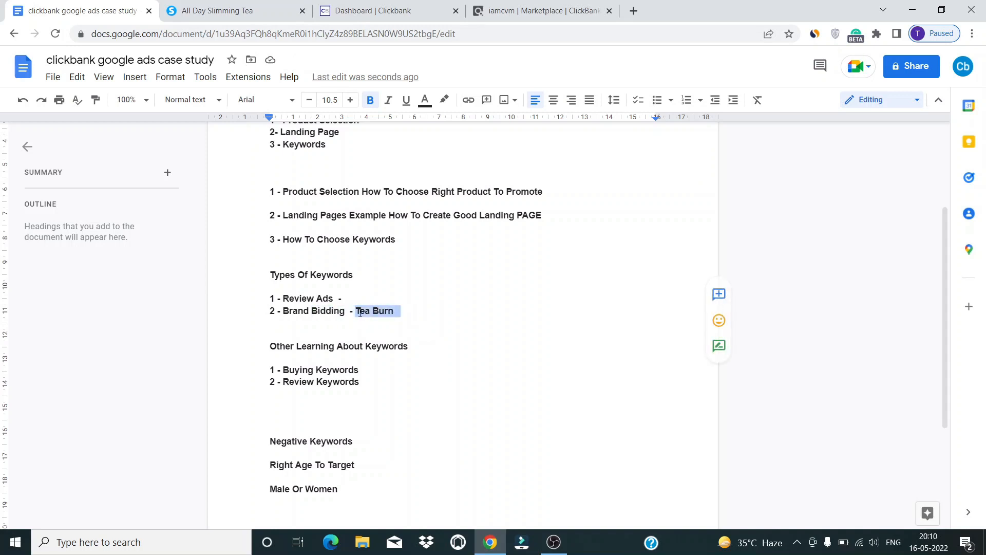
{"action": "left_click", "coordinate": [360, 312]}
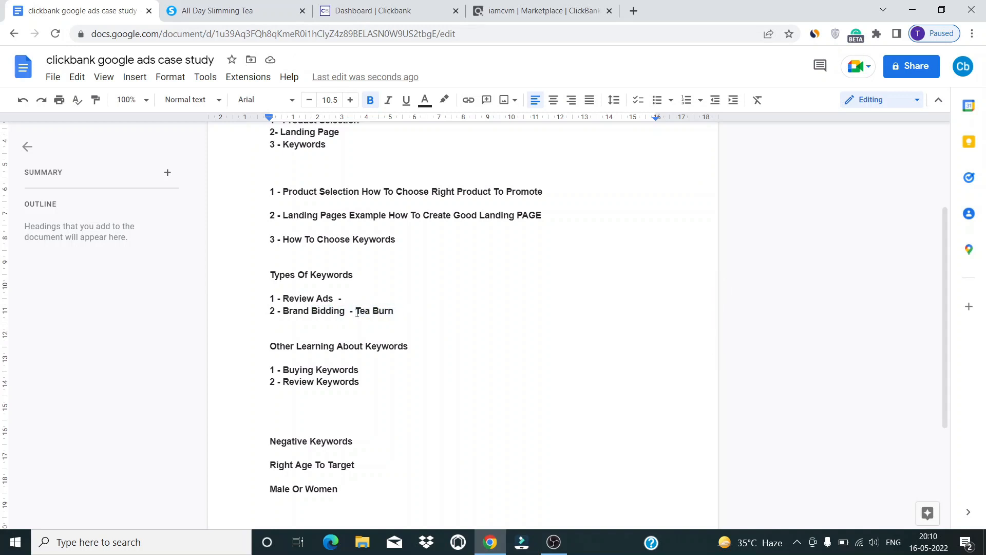
{"action": "type", "text": "["}
{"action": "type", "text": "]"}
{"action": "key", "text": "Return"}
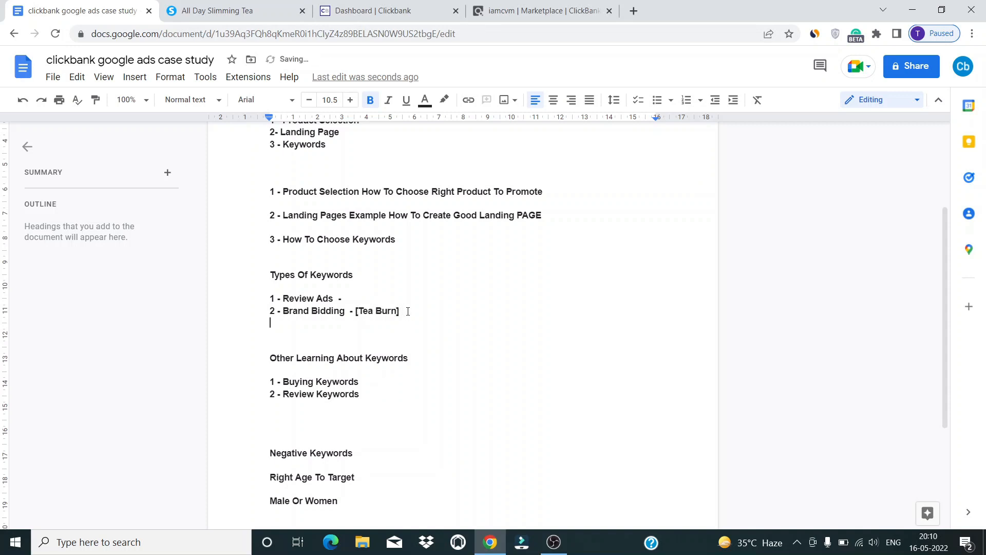
Step: Add "- 480" after "[Tea Burn]" on the Brand Bidding line and highlight the example
{"action": "mouse_move", "coordinate": [408, 311]}
{"action": "left_mouse_down"}
{"action": "mouse_move", "coordinate": [355, 312]}
{"action": "mouse_move", "coordinate": [451, 311]}
{"action": "left_mouse_up"}
{"action": "left_click", "coordinate": [358, 313]}
{"action": "left_click", "coordinate": [409, 311]}
{"action": "type", "text": "- 480"}
{"action": "left_click_drag", "start_coordinate": [447, 311], "coordinate": [362, 313]}
{"action": "left_click", "coordinate": [358, 312]}
{"action": "left_click", "coordinate": [436, 311]}
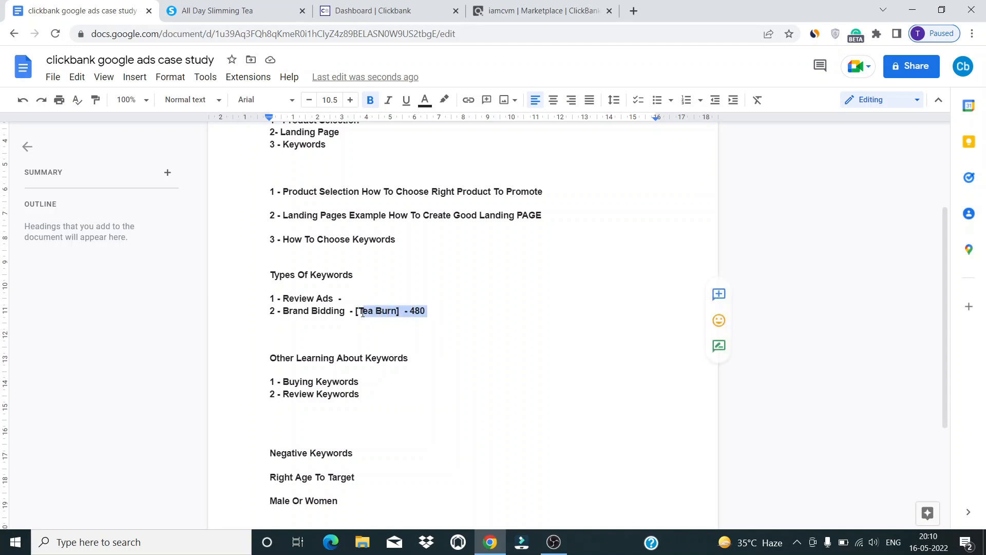
Step: Delete the "[Tea Burn] - 480" example from the Brand Bidding line, leaving the dash
{"action": "key", "text": "BackSpace"}
{"action": "key", "text": "BackSpace"}
{"action": "key", "text": "BackSpace"}
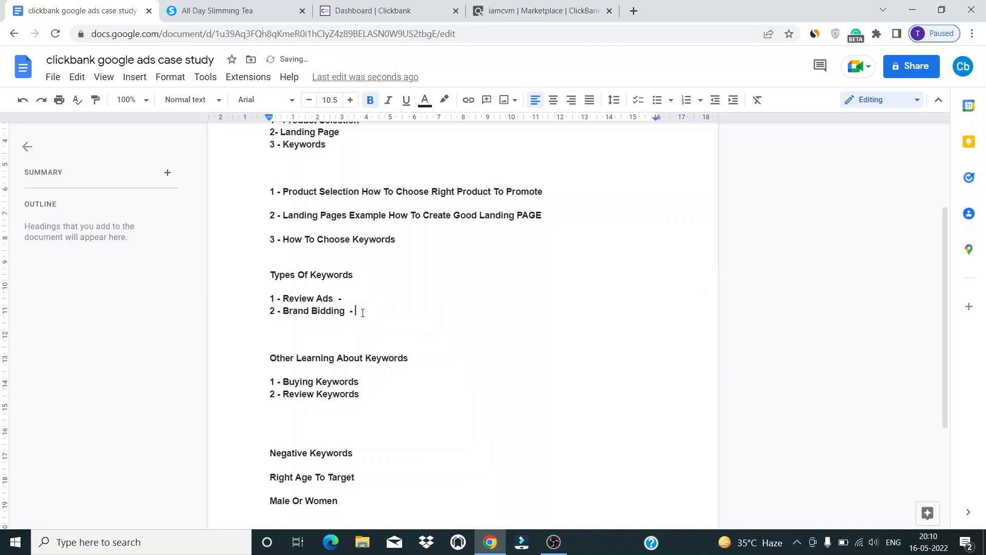
{"action": "type", "text": "["}
{"action": "left_click", "coordinate": [357, 299]}
{"action": "type", "text": "[ 28"}
{"action": "key", "text": "BackSpace"}
{"action": "type", "text": "0m"}
{"action": "key", "text": "BackSpace"}
{"action": "key", "text": "BackSpace"}
{"action": "key", "text": "BackSpace"}
{"action": "key", "text": "BackSpace"}
Step: Highlight the "Review Ads" and "Brand Bidding" items under Types Of Keywords
{"action": "left_click_drag", "start_coordinate": [365, 299], "coordinate": [270, 310]}
{"action": "key", "text": "BackSpace"}
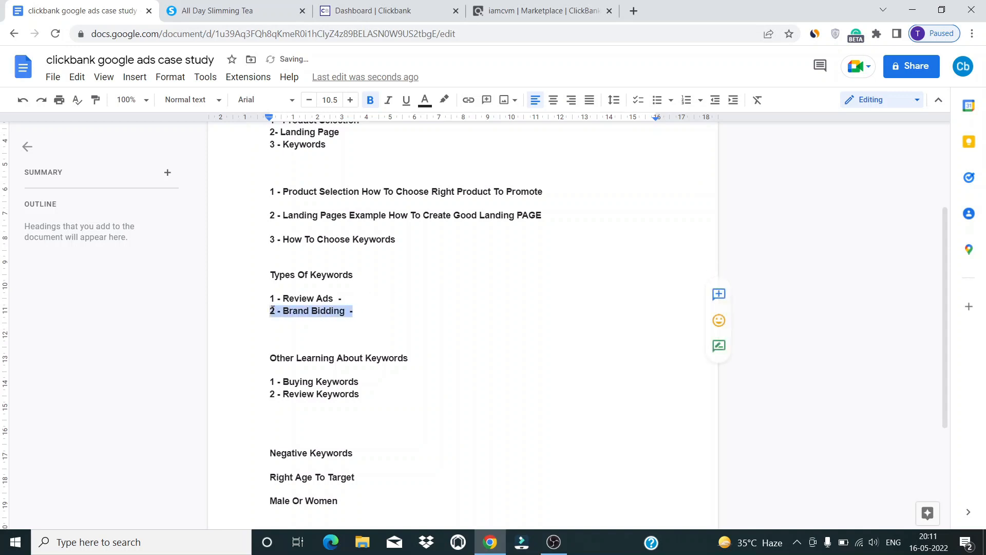
{"action": "left_click", "coordinate": [271, 310]}
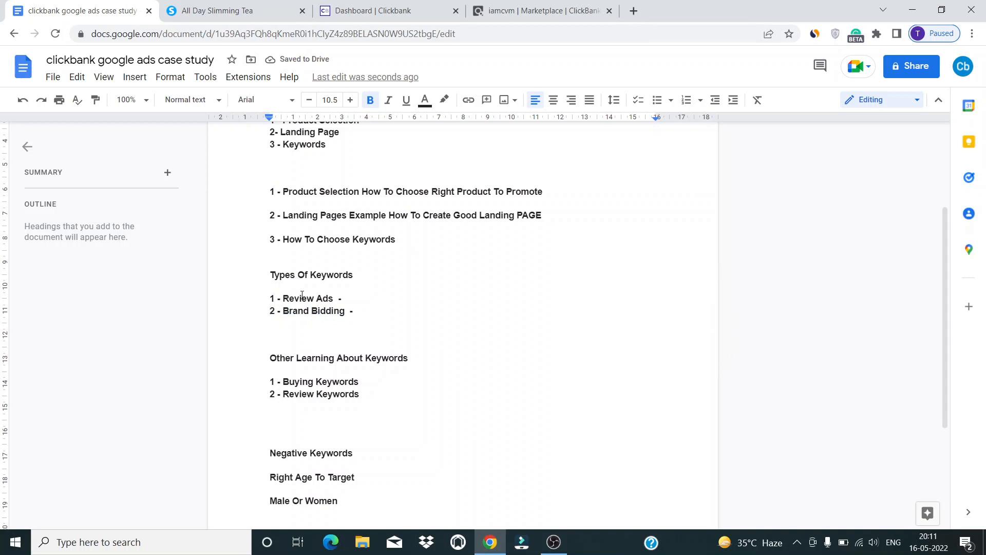
{"action": "left_click_drag", "start_coordinate": [302, 298], "coordinate": [329, 311]}
{"action": "left_click", "coordinate": [330, 311]}
{"action": "key", "text": "ctrl+z"}
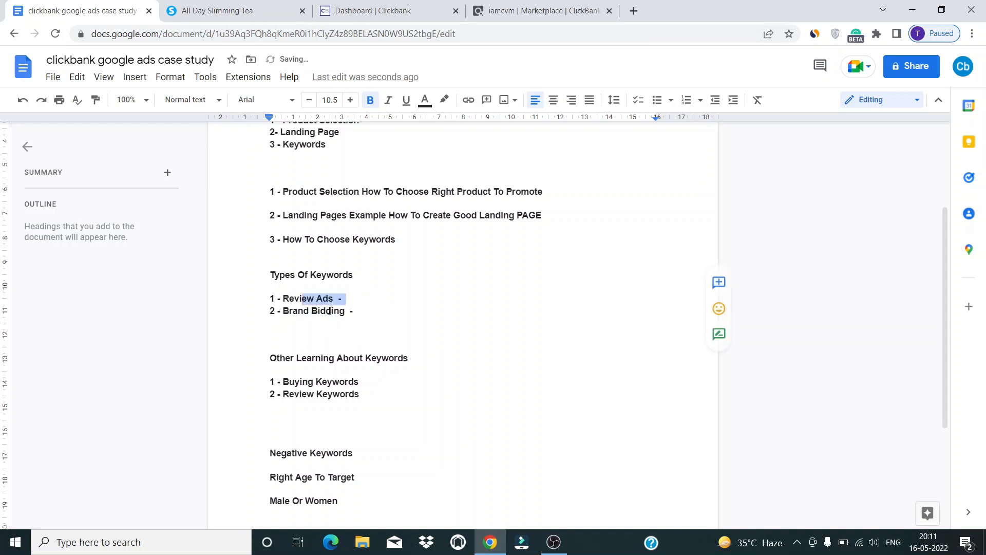
Step: Add "- buy tea burn - 500 - 7k" after "1 - Buying Keywords" under Other Learning About Keywords
{"action": "left_click", "coordinate": [387, 305]}
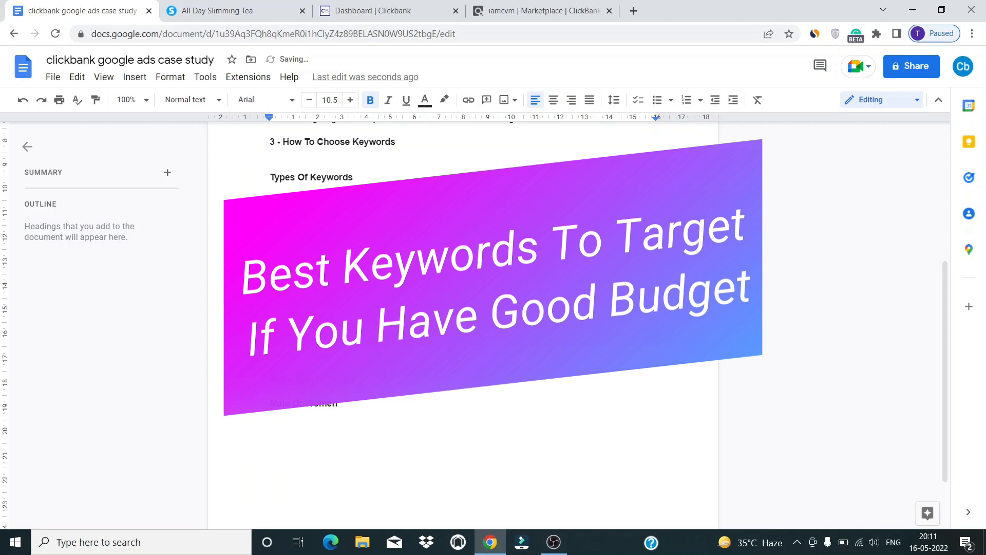
{"action": "key", "text": "BackSpace"}
{"action": "type", "text": "00 "}
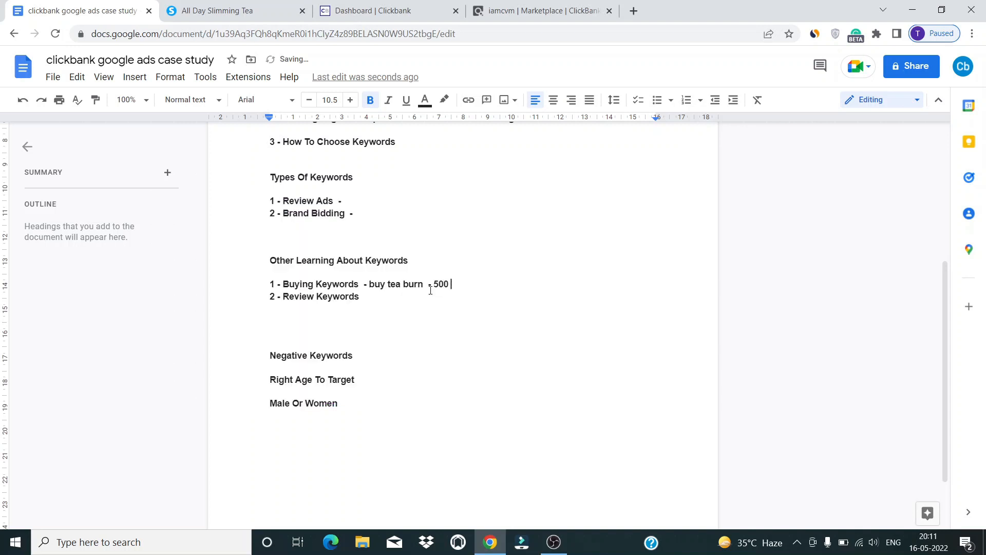
{"action": "type", "text": " - "}
{"action": "type", "text": "100"}
{"action": "key", "text": "BackSpace"}
{"action": "key", "text": "BackSpace"}
{"action": "key", "text": "BackSpace"}
{"action": "key", "text": "BackSpace"}
{"action": "type", "text": "7kn"}
{"action": "key", "text": "BackSpace"}
Step: List "Buy", "Discount" and "Official" on separate lines below the "2 - Review Keywords" item
{"action": "left_click", "coordinate": [379, 302]}
{"action": "key", "text": "Return"}
{"action": "type", "text": "Buy"}
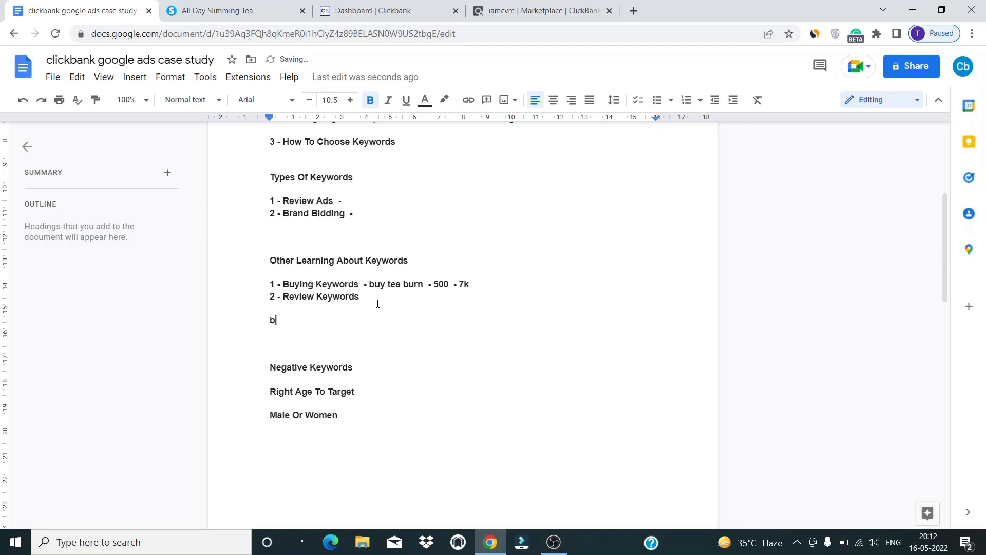
{"action": "key", "text": "Return"}
{"action": "type", "text": "disc"}
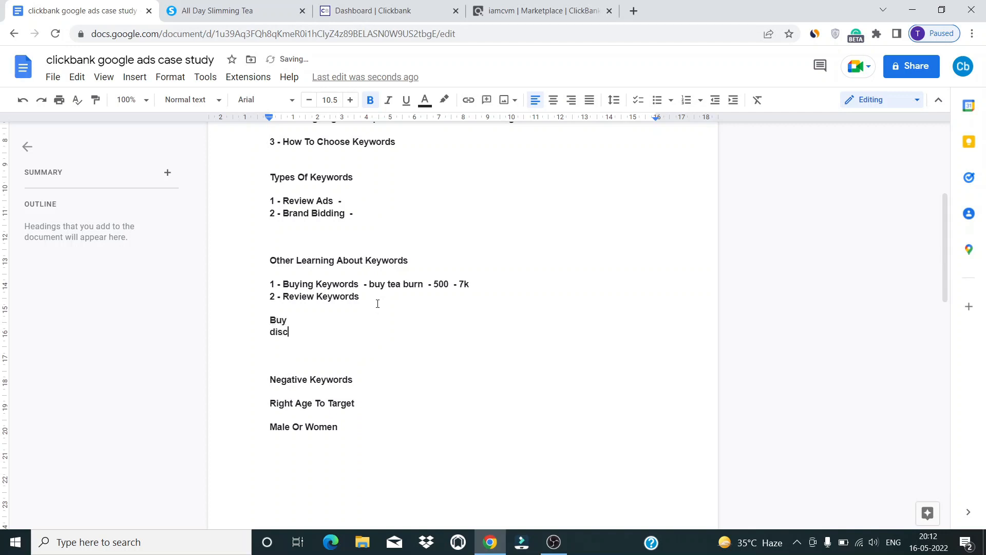
{"action": "type", "text": "ount"}
{"action": "key", "text": "Return"}
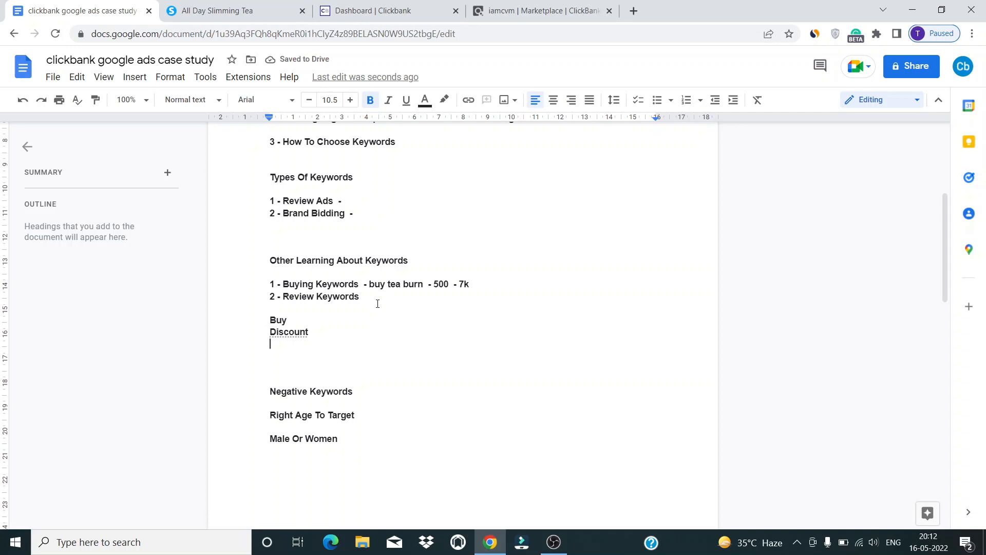
{"action": "type", "text": "offical"}
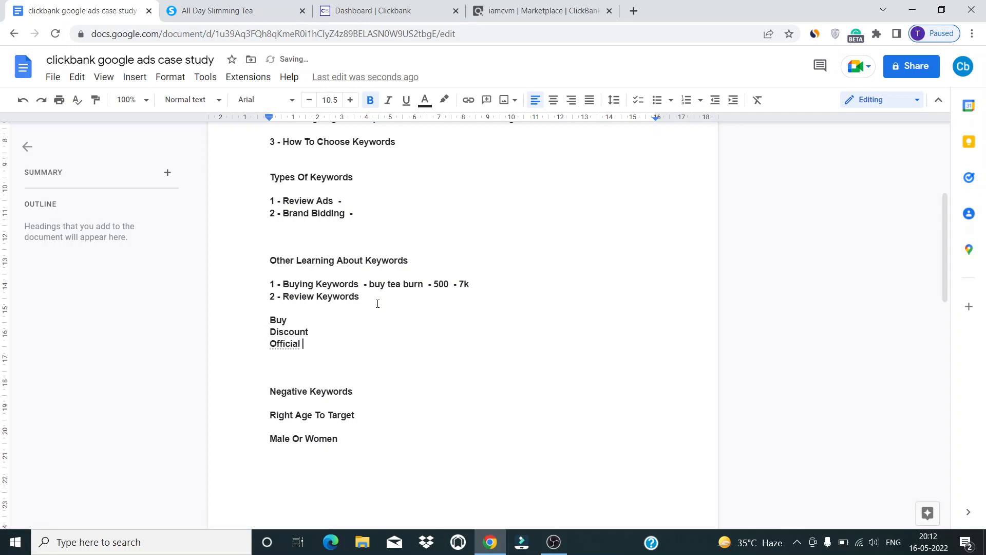
{"action": "key", "text": "Return"}
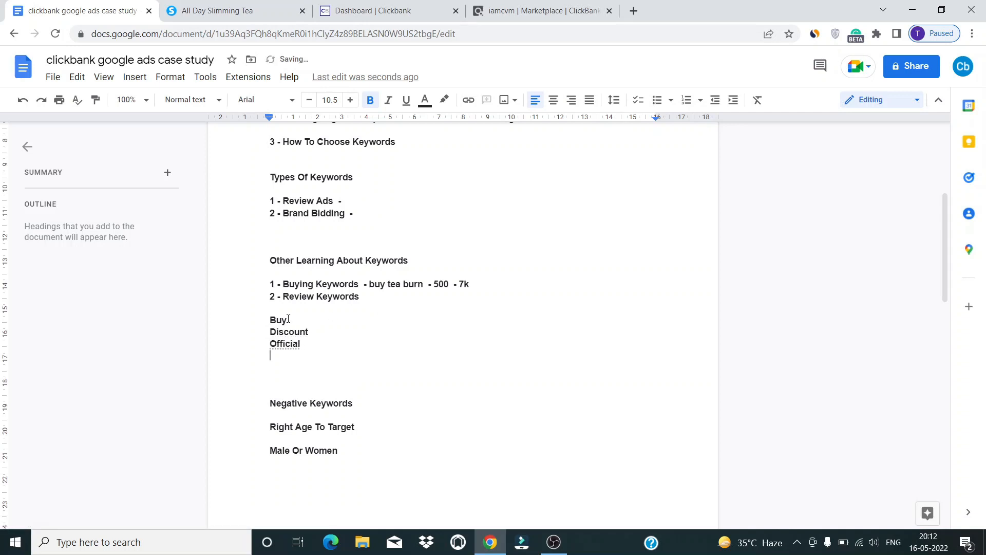
Step: Highlight the three listed keyword words and add the line "Where to but" below "Official"
{"action": "left_click_drag", "start_coordinate": [270, 322], "coordinate": [308, 346]}
{"action": "left_click", "coordinate": [310, 347]}
{"action": "key", "text": "Return"}
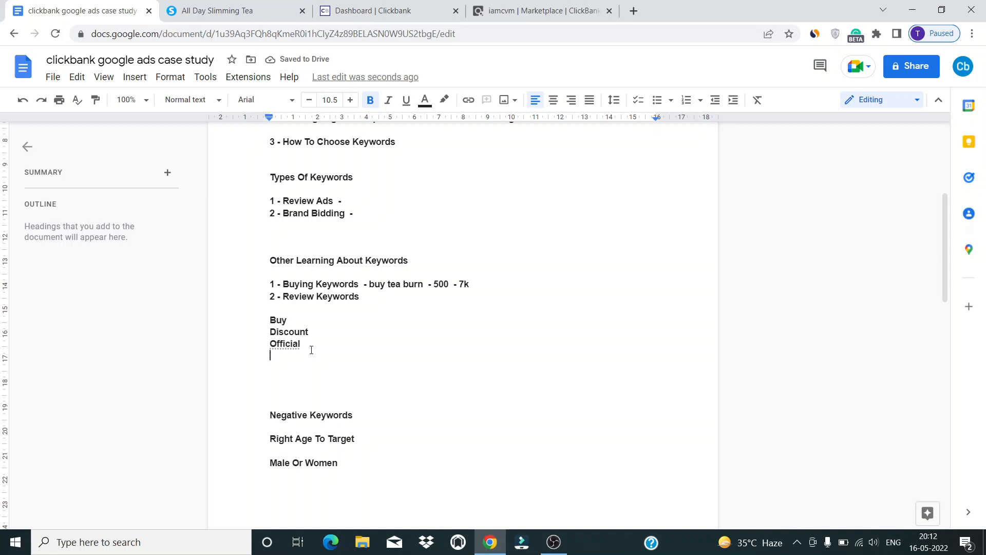
{"action": "type", "text": "where to "}
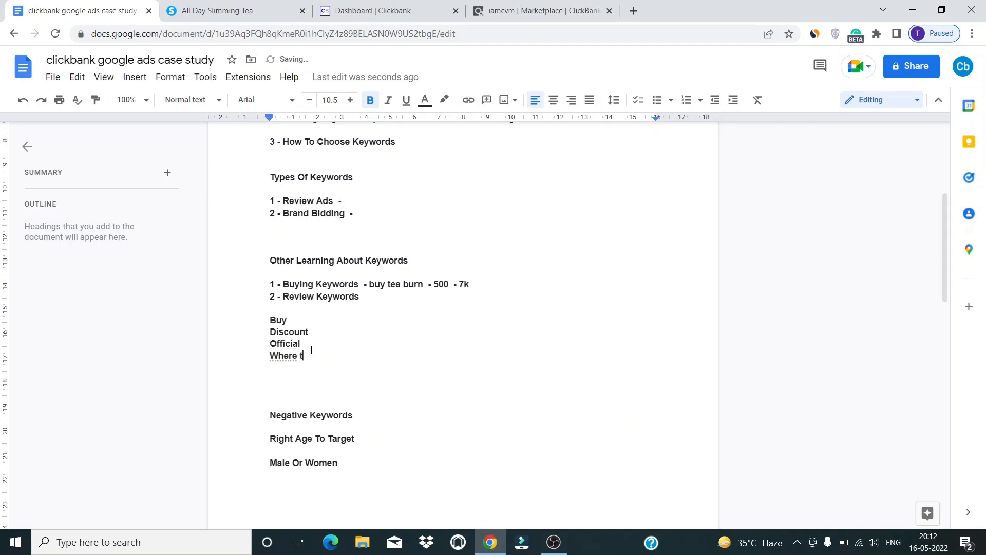
{"action": "type", "text": "buy"}
{"action": "key", "text": "BackSpace"}
{"action": "key", "text": "BackSpace"}
{"action": "type", "text": "ut"}
Step: Complete the keyword lines as "Buy tew burn", "Discount tea burn", "Official tea burn" and "Where to but tea burn", and start a new line
{"action": "left_click", "coordinate": [300, 321]}
{"action": "type", "text": "tewa"}
{"action": "key", "text": "BackSpace"}
{"action": "key", "text": "BackSpace"}
{"action": "key", "text": "BackSpace"}
{"action": "type", "text": "a burn"}
{"action": "left_click", "coordinate": [327, 338]}
{"action": "type", "text": "tea burn"}
{"action": "left_click", "coordinate": [325, 340]}
{"action": "type", "text": "tea burn Where to but tea burn"}
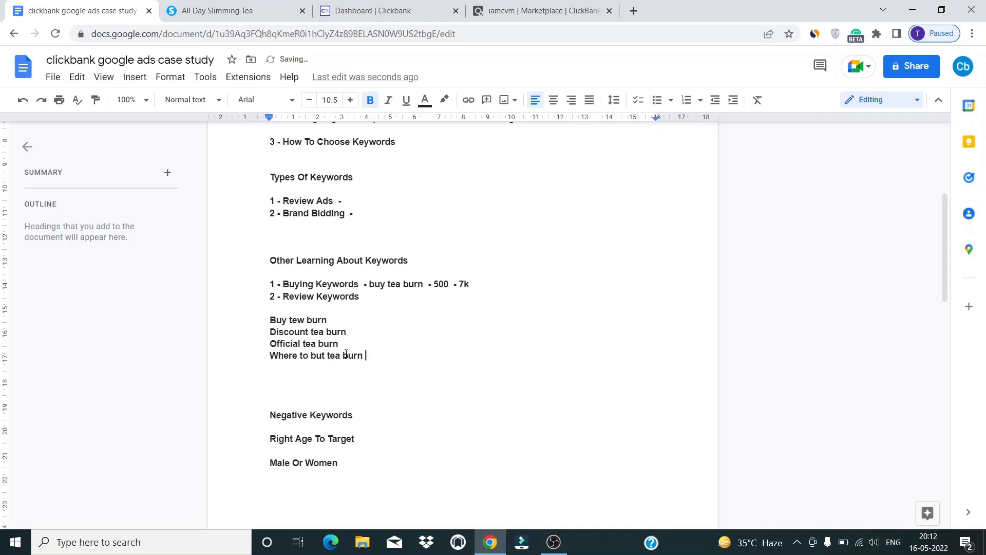
{"action": "key", "text": "Return"}
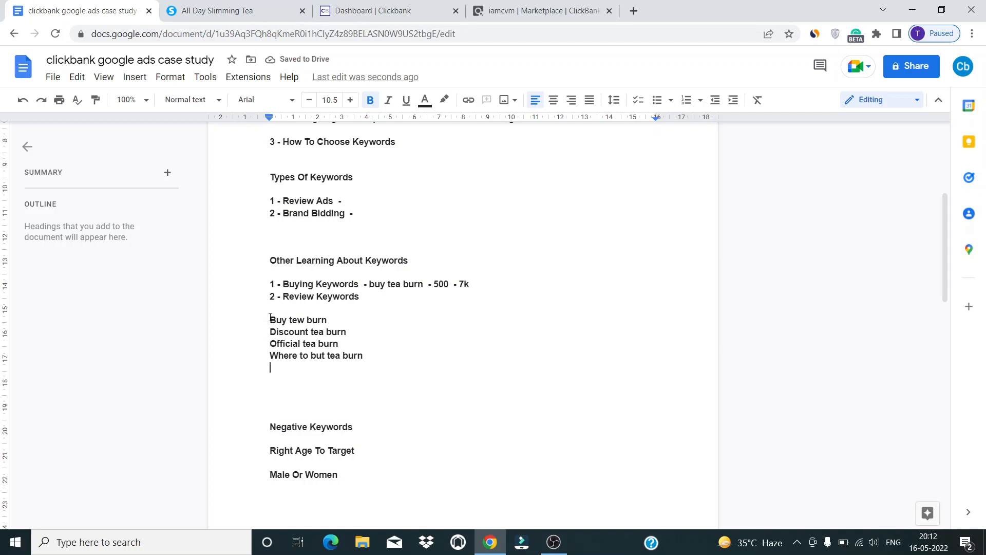
{"action": "mouse_move", "coordinate": [270, 319]}
{"action": "left_mouse_down"}
{"action": "mouse_move", "coordinate": [341, 331]}
{"action": "mouse_move", "coordinate": [370, 355]}
{"action": "mouse_move", "coordinate": [277, 319]}
{"action": "left_mouse_up"}
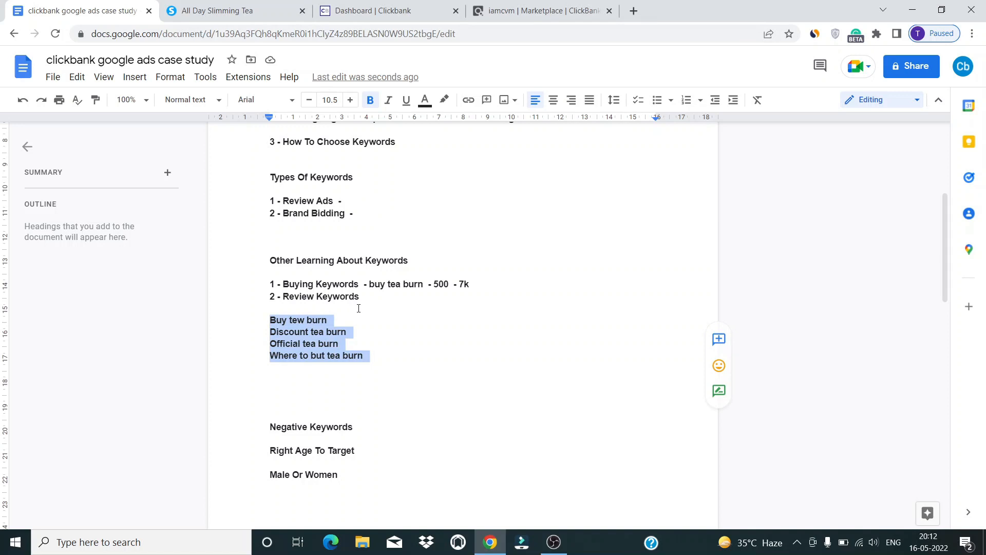
{"action": "key", "text": "Up"}
{"action": "key", "text": "Return"}
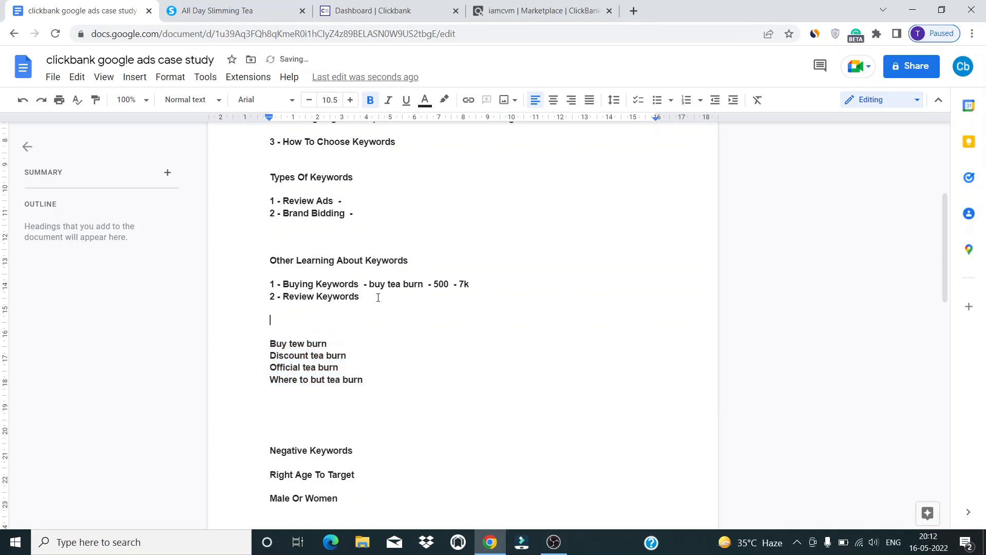
{"action": "key", "text": "BackSpace"}
{"action": "key", "text": "BackSpace"}
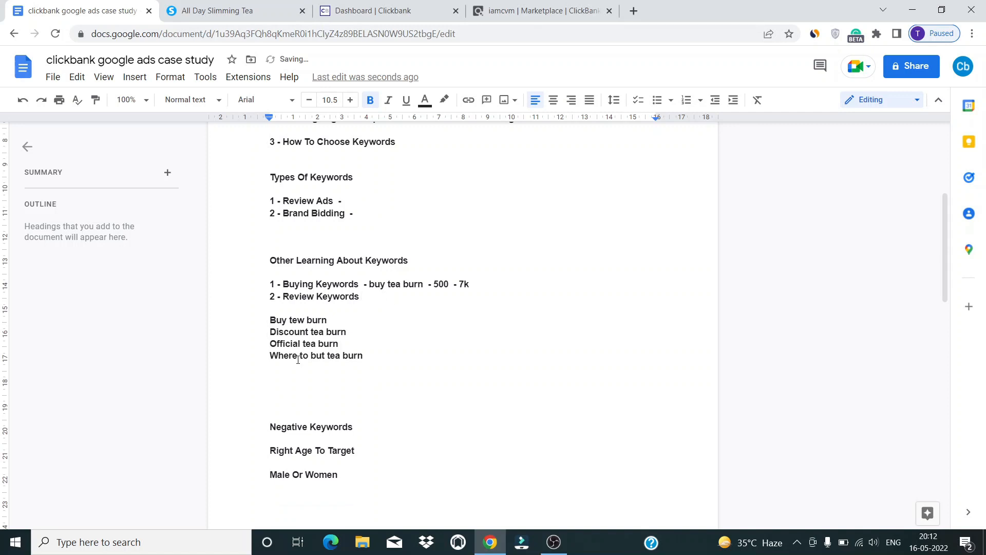
Step: Delete the four tea burn keyword lines below the "2 - Review Keywords" item
{"action": "left_click_drag", "start_coordinate": [328, 346], "coordinate": [267, 322]}
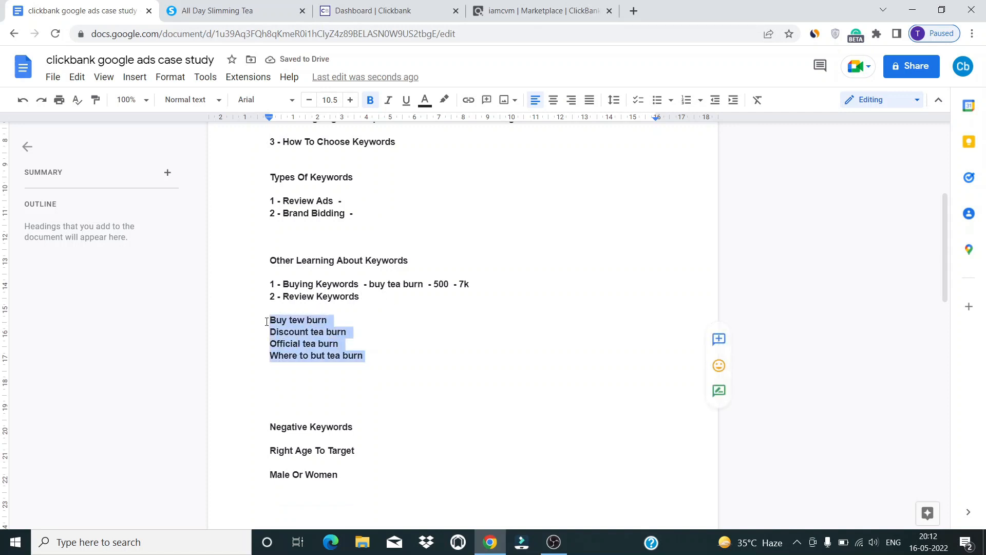
{"action": "key", "text": "BackSpace"}
{"action": "key", "text": "BackSpace"}
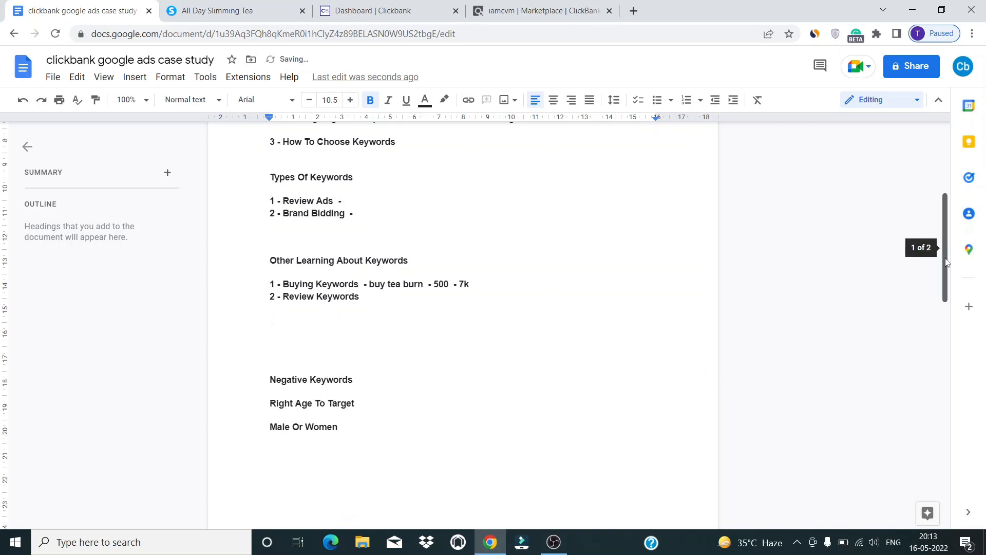
Step: Start a new line directly below the "Negative Keywords" heading
{"action": "left_click_drag", "start_coordinate": [946, 256], "coordinate": [946, 303]}
{"action": "left_click", "coordinate": [371, 214]}
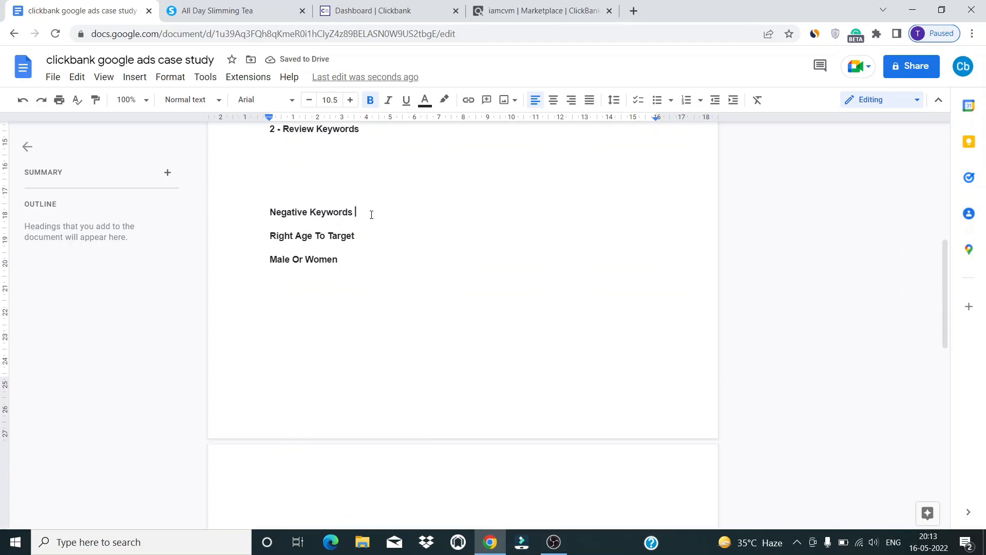
{"action": "key", "text": "Return"}
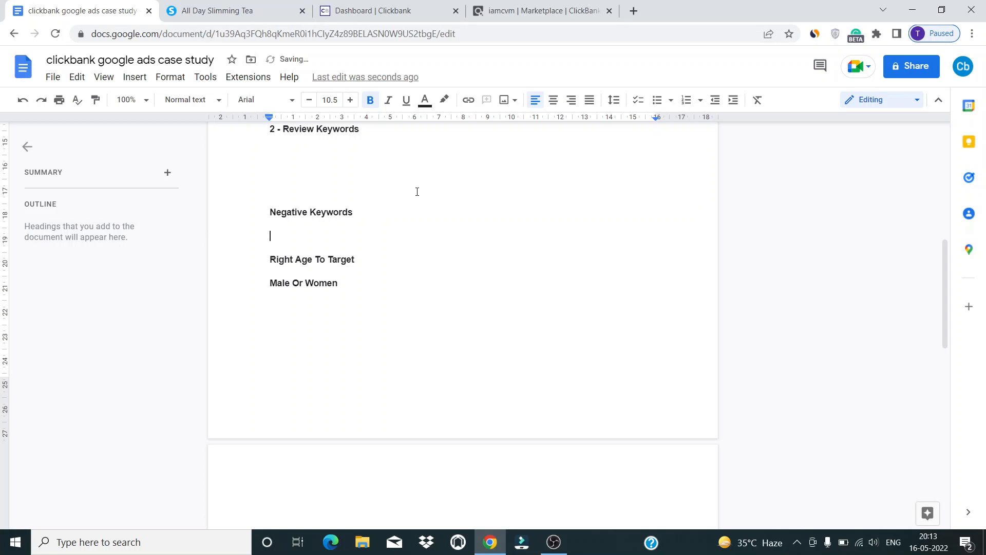
Step: Look at the ClickBank dashboard and the affiliate marketplace offers, and return to the case study document
{"action": "left_click", "coordinate": [383, 9]}
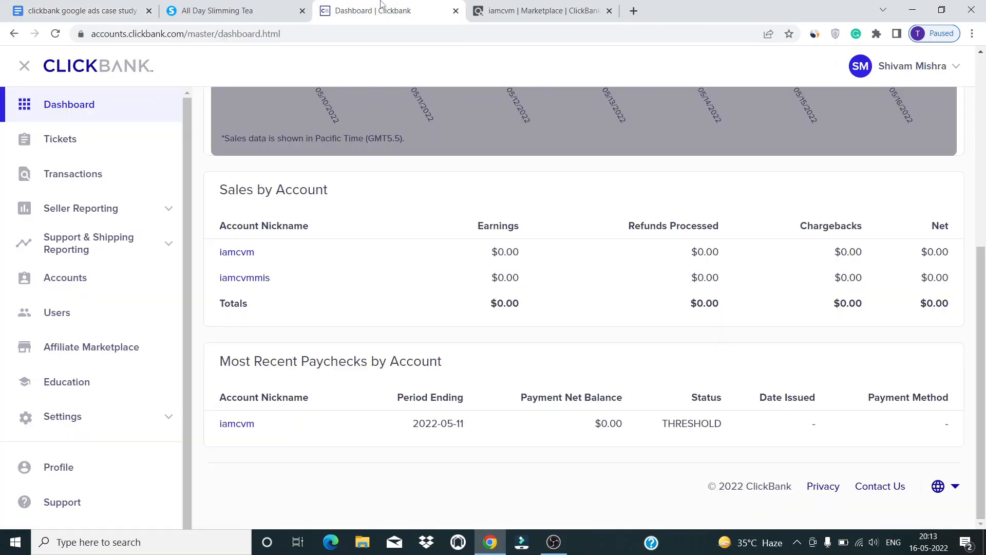
{"action": "left_click", "coordinate": [567, 4]}
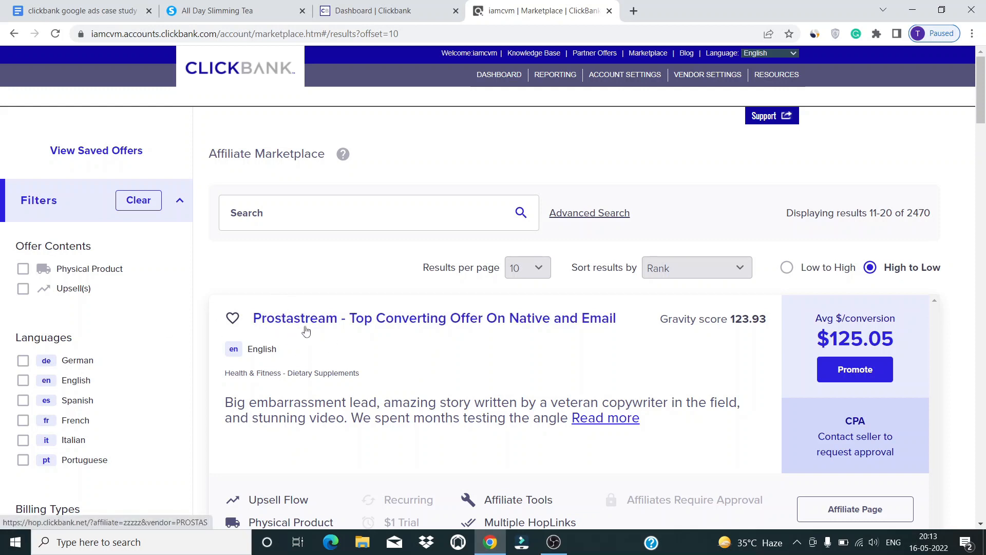
{"action": "left_click", "coordinate": [137, 6]}
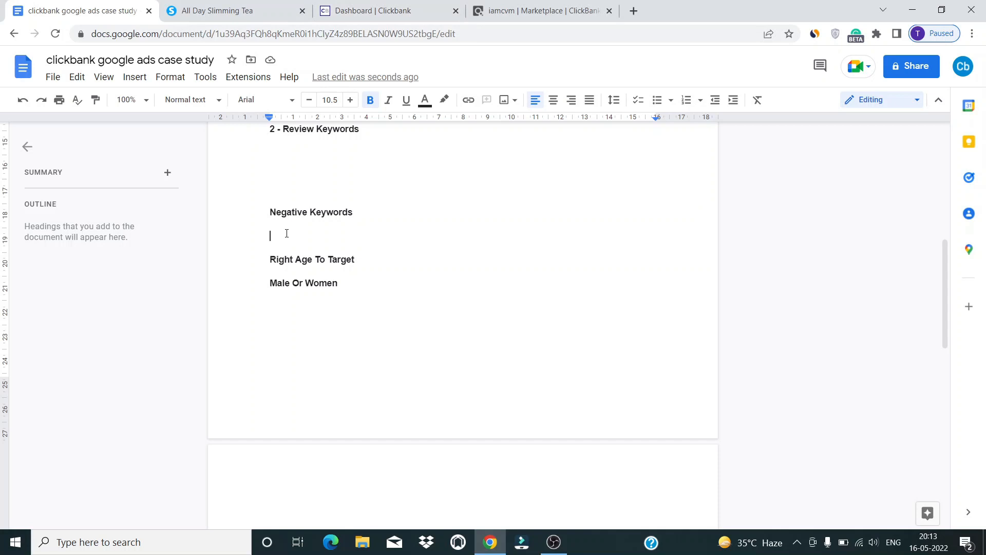
Step: List "Free", "Is" and "How" on separate lines below the "Negative Keywords" heading
{"action": "type", "text": "Free"}
{"action": "key", "text": "Return"}
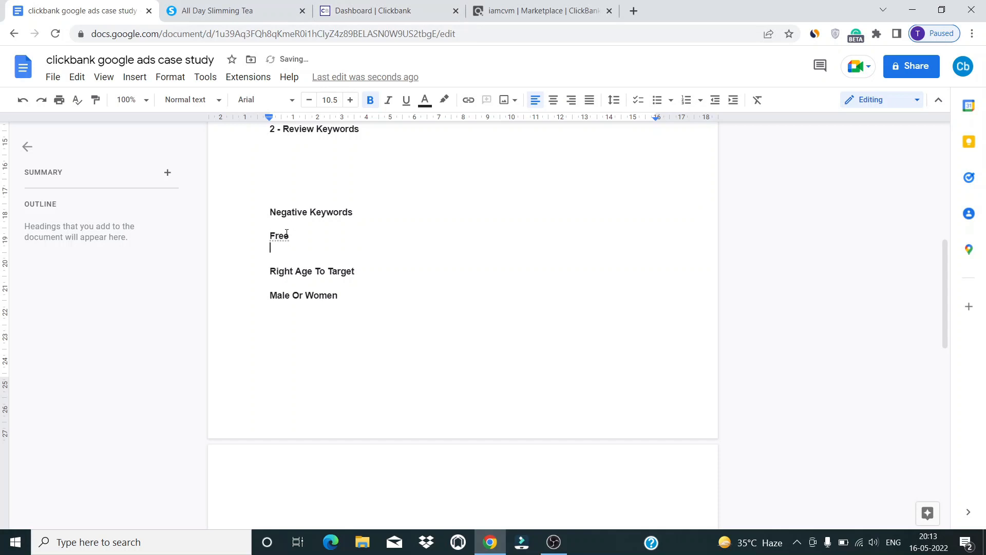
{"action": "type", "text": "Is"}
{"action": "key", "text": "Return"}
{"action": "type", "text": "How"}
{"action": "key", "text": "Return"}
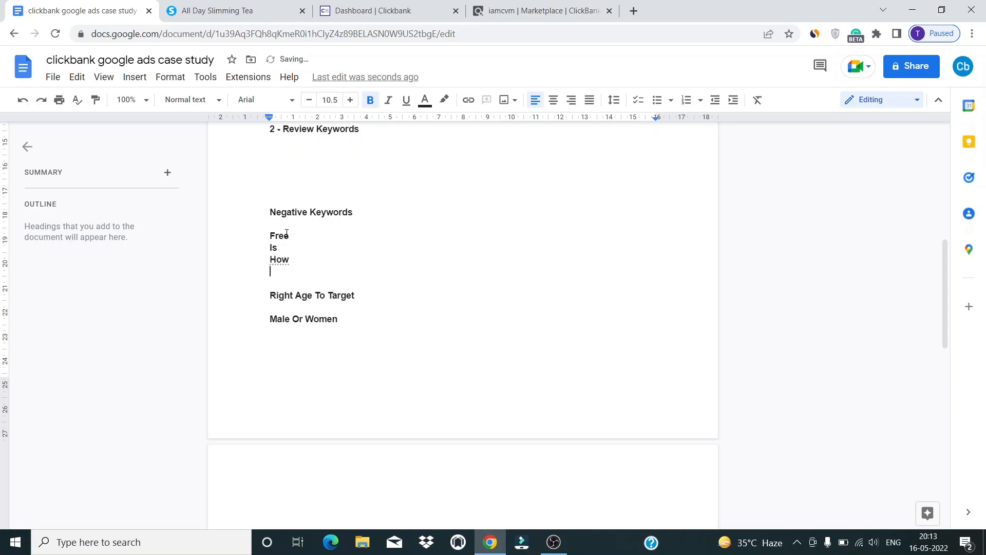
Step: Extend the negative keywords list with "What", "Scam" and "Complains" on separate lines and start a new line
{"action": "type", "text": "What"}
{"action": "key", "text": "Return"}
{"action": "type", "text": "Scam"}
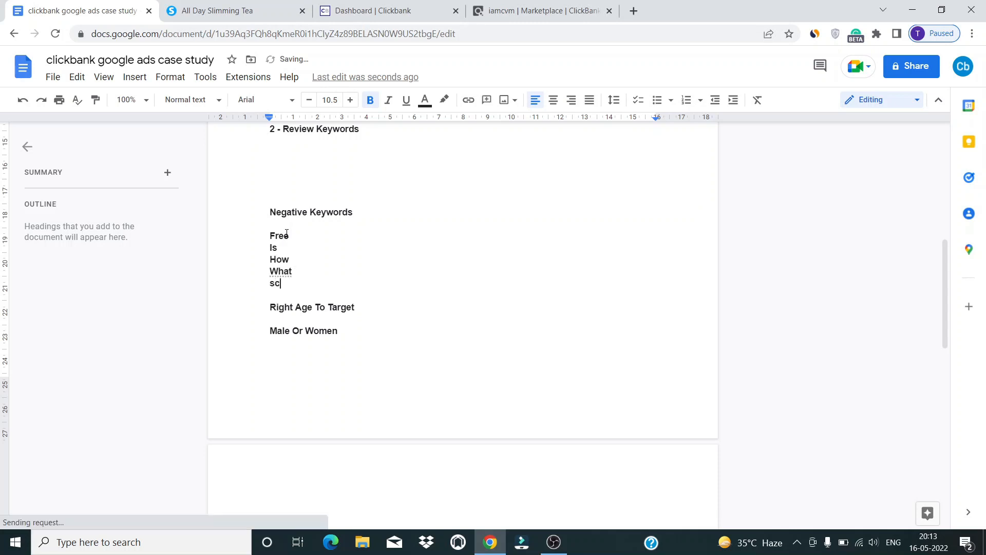
{"action": "key", "text": "Return"}
{"action": "type", "text": "comp"}
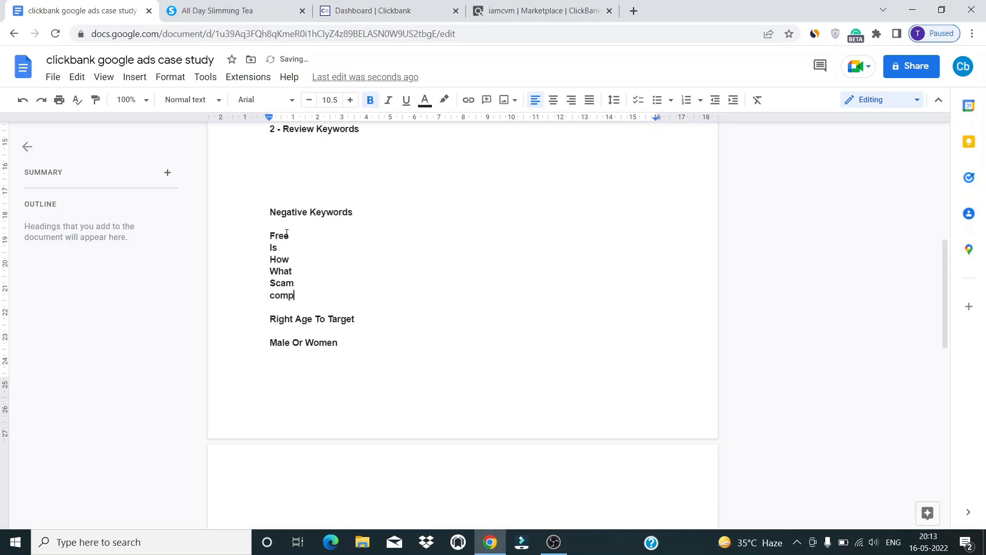
{"action": "type", "text": "lain s"}
{"action": "key", "text": "Return"}
{"action": "key", "text": "BackSpace"}
{"action": "key", "text": "Return"}
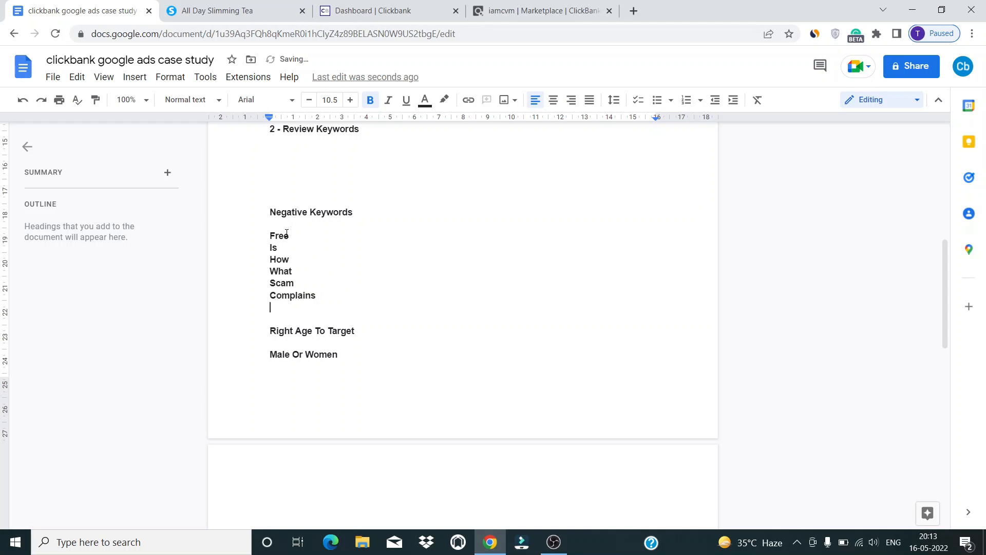
Step: Delete the example keywords listed between "Negative Keywords" and "Right Age To Target"
{"action": "left_click_drag", "start_coordinate": [265, 235], "coordinate": [253, 255]}
{"action": "left_click", "coordinate": [271, 307]}
{"action": "left_click", "coordinate": [323, 298]}
{"action": "left_click", "coordinate": [337, 303]}
{"action": "key", "text": "BackSpace"}
{"action": "key", "text": "BackSpace"}
{"action": "key", "text": "BackSpace"}
{"action": "key", "text": "BackSpace"}
{"action": "key", "text": "BackSpace"}
{"action": "key", "text": "BackSpace"}
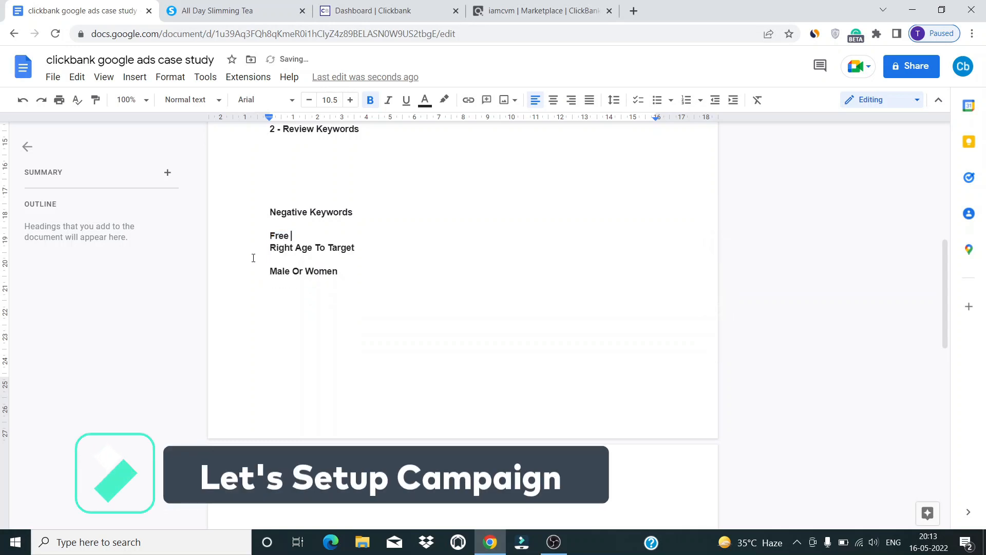
{"action": "key", "text": "BackSpace"}
{"action": "key", "text": "BackSpace"}
{"action": "key", "text": "Return"}
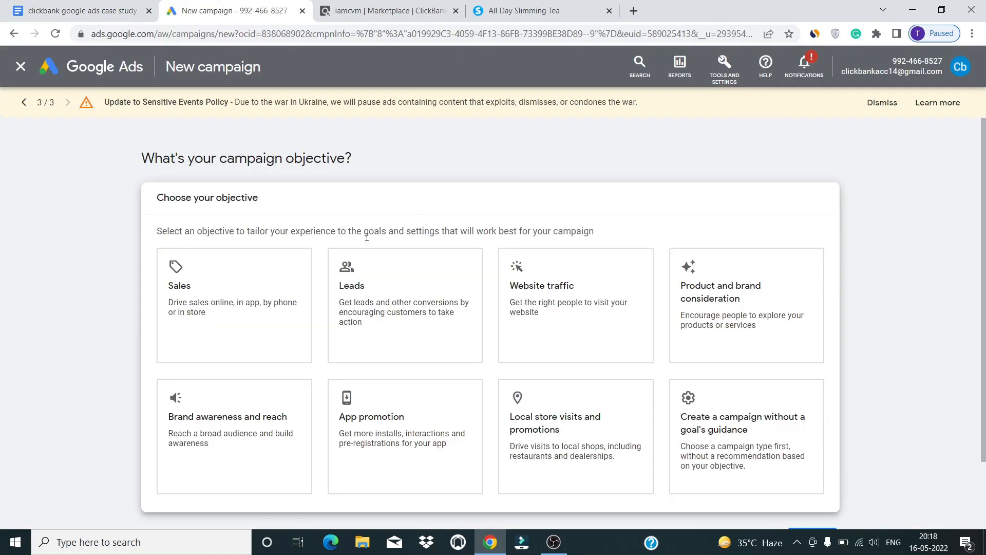
Step: In Google Ads, choose the Website traffic objective, dismiss the conversion goals notice and select the Search campaign type
{"action": "left_click", "coordinate": [565, 280]}
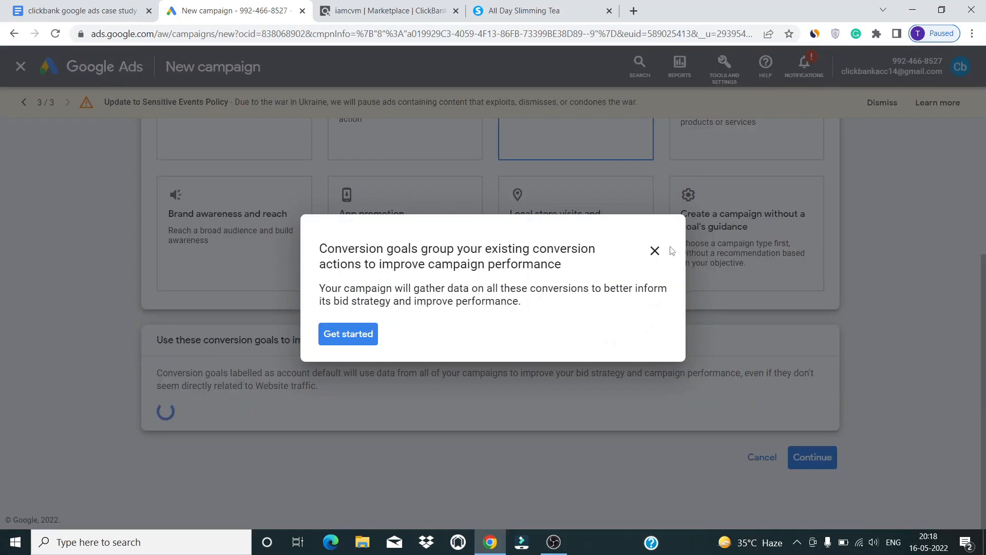
{"action": "left_click", "coordinate": [657, 251]}
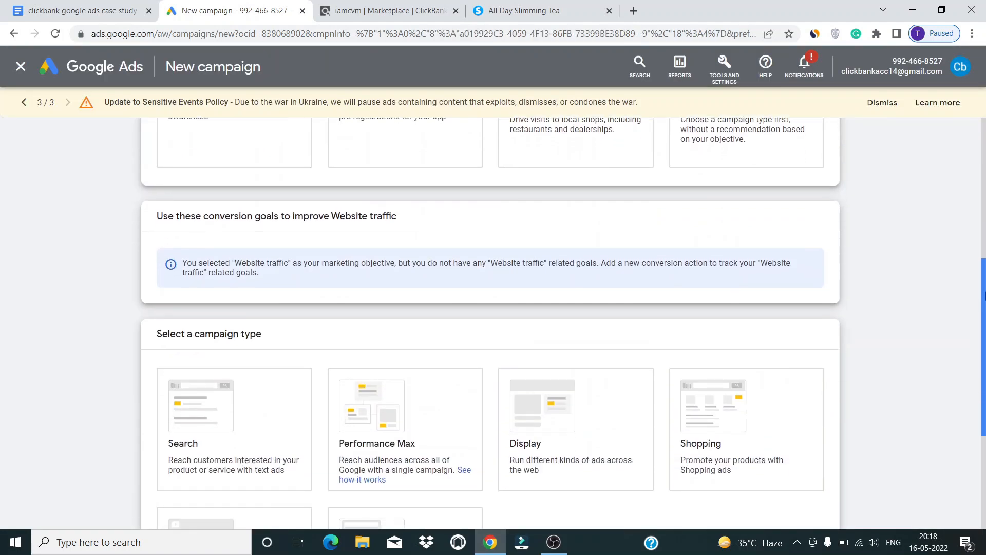
{"action": "left_click", "coordinate": [194, 291]}
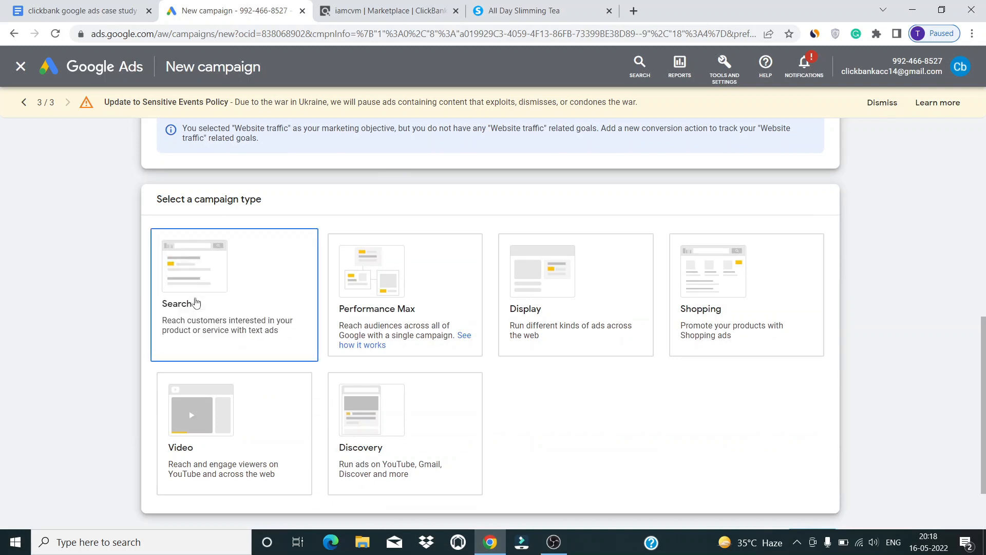
Step: Keep the default campaign name and proceed to the new campaign's budget and bidding settings without resuming the saved draft
{"action": "scroll", "coordinate": [614, 275], "scroll_direction": "down", "scroll_amount": 10}
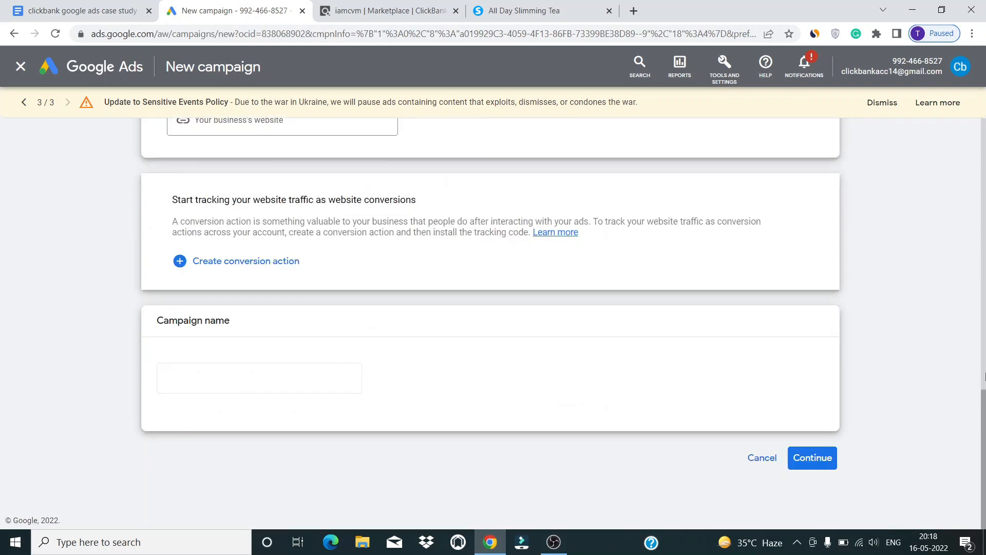
{"action": "left_click", "coordinate": [811, 459]}
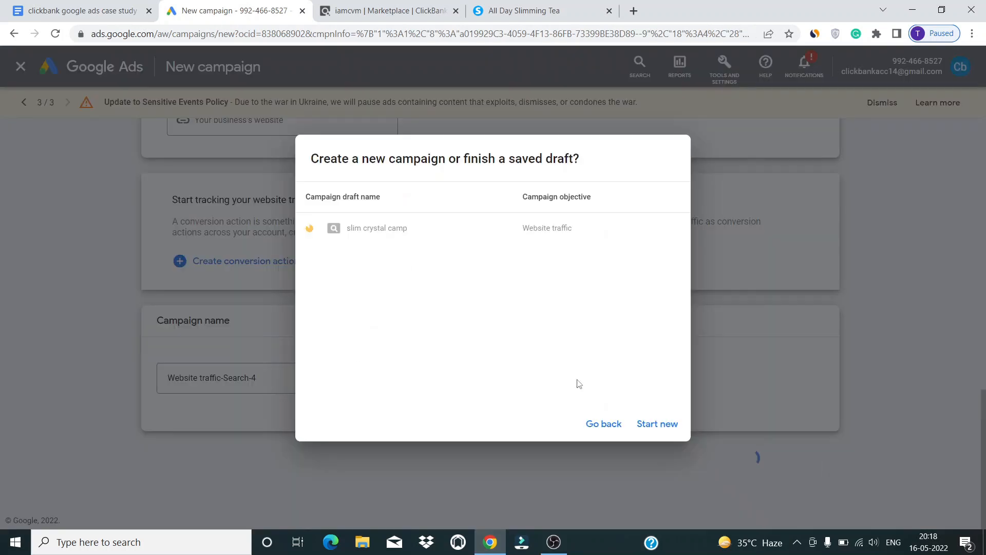
{"action": "left_click", "coordinate": [604, 424]}
{"action": "left_click", "coordinate": [779, 459]}
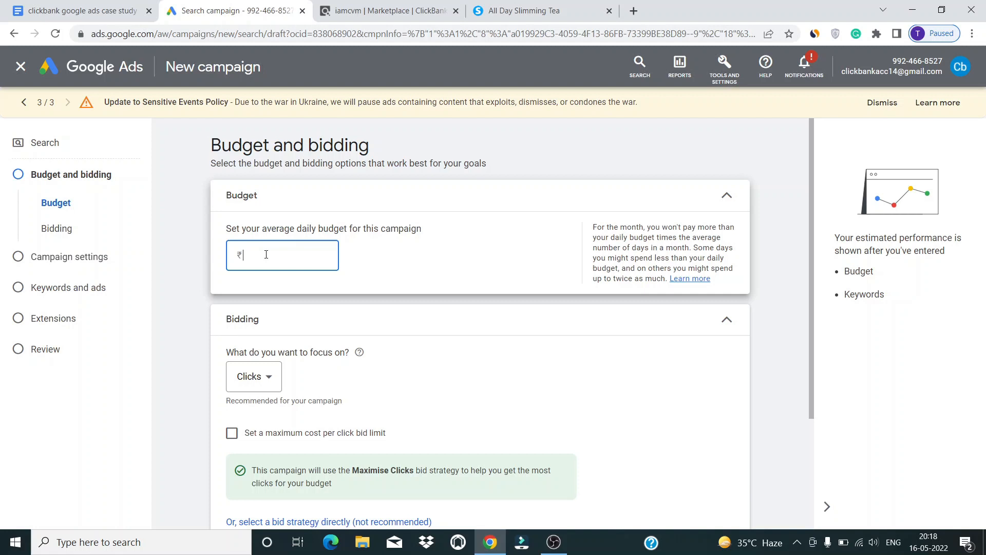
Step: Set the average daily budget to ₹3,000 and choose Manual CPC directly as the bid strategy
{"action": "left_click", "coordinate": [195, 263]}
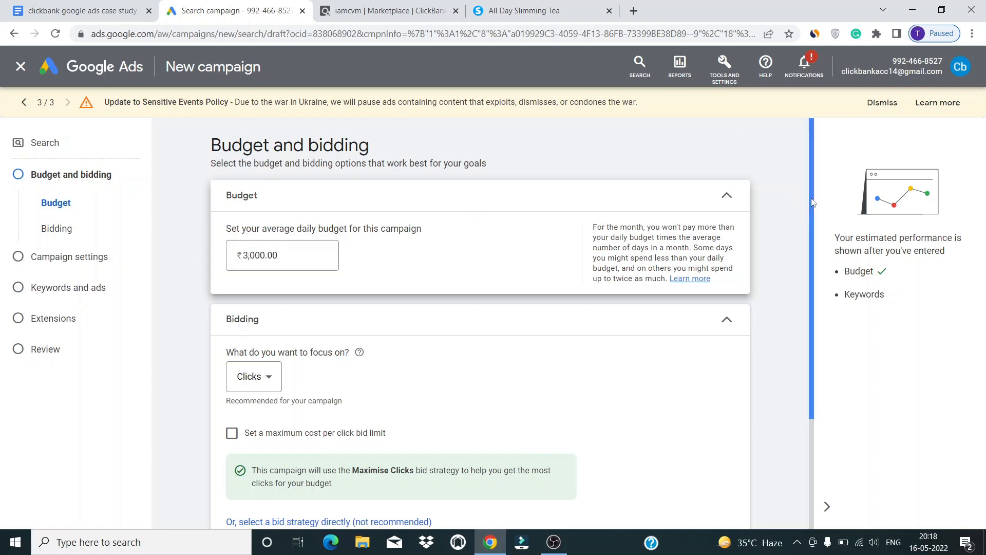
{"action": "scroll", "coordinate": [812, 202], "scroll_direction": "down", "scroll_amount": 3}
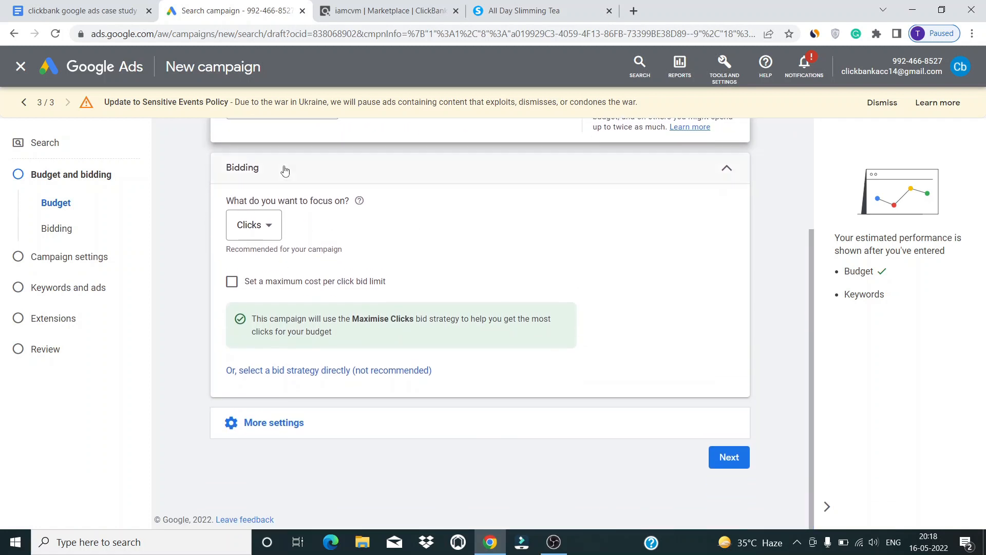
{"action": "left_click", "coordinate": [305, 379]}
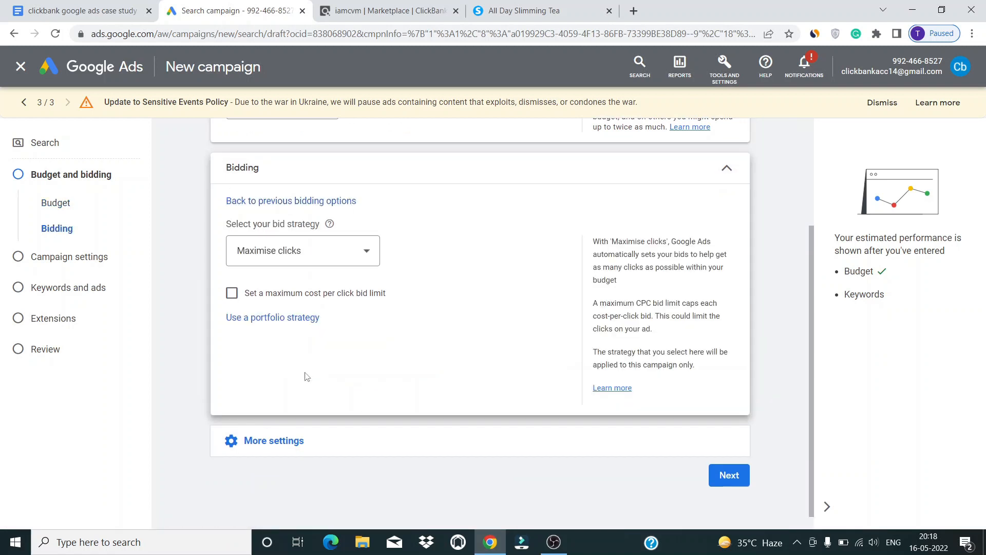
{"action": "left_click", "coordinate": [342, 252]}
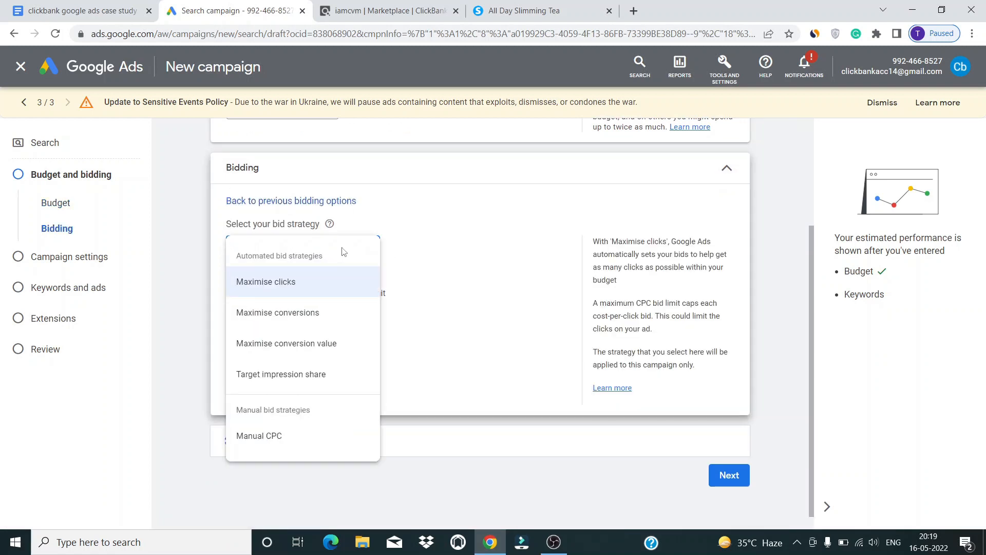
{"action": "left_click", "coordinate": [267, 440]}
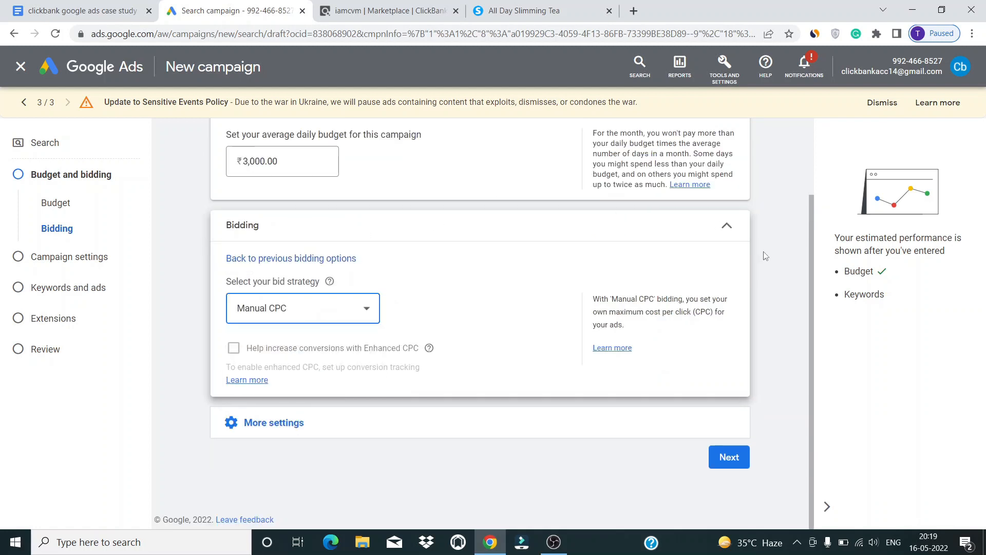
{"action": "left_click_drag", "start_coordinate": [809, 254], "coordinate": [812, 151]}
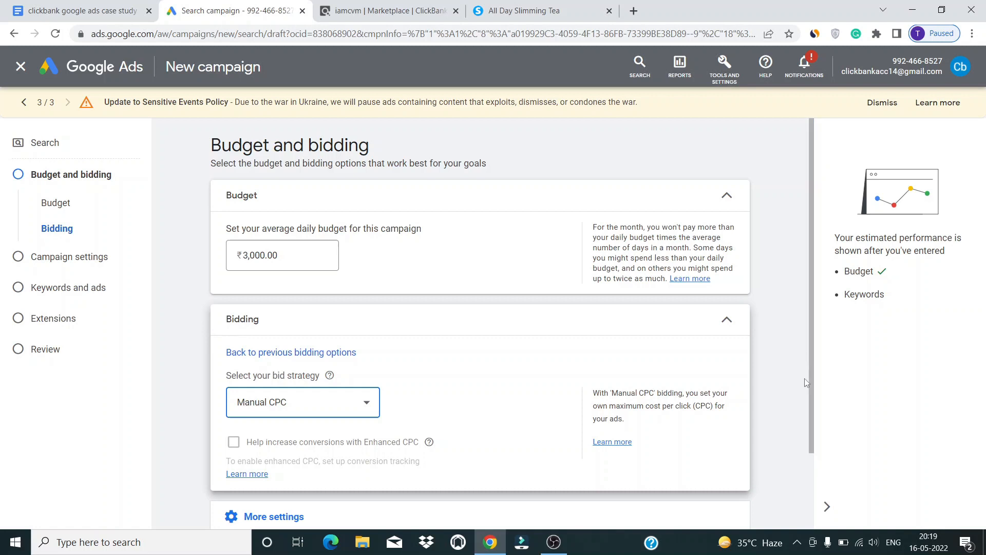
{"action": "scroll", "coordinate": [230, 461], "scroll_direction": "down", "scroll_amount": 2}
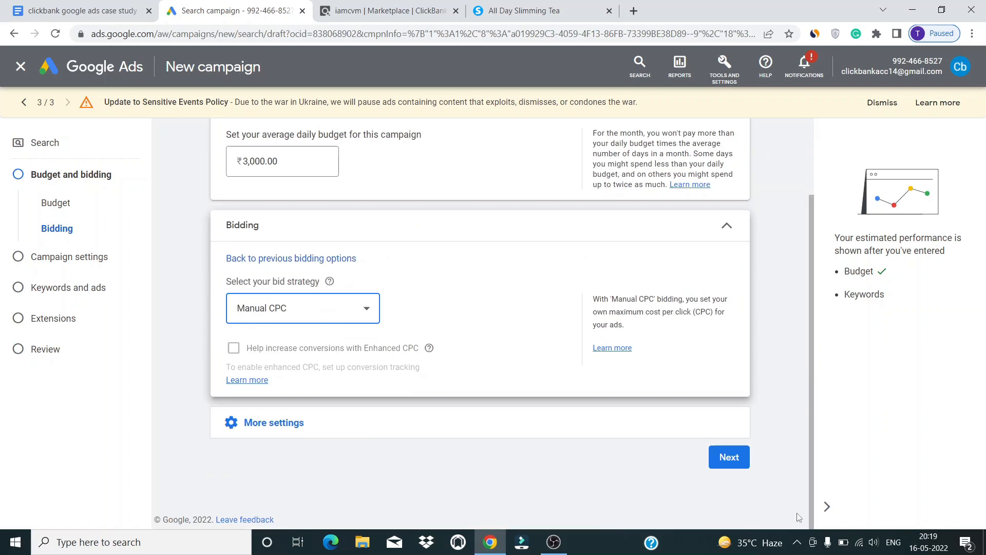
Step: Reveal the additional bidding settings to check the ad rotation, and proceed to the campaign settings
{"action": "left_click", "coordinate": [307, 420]}
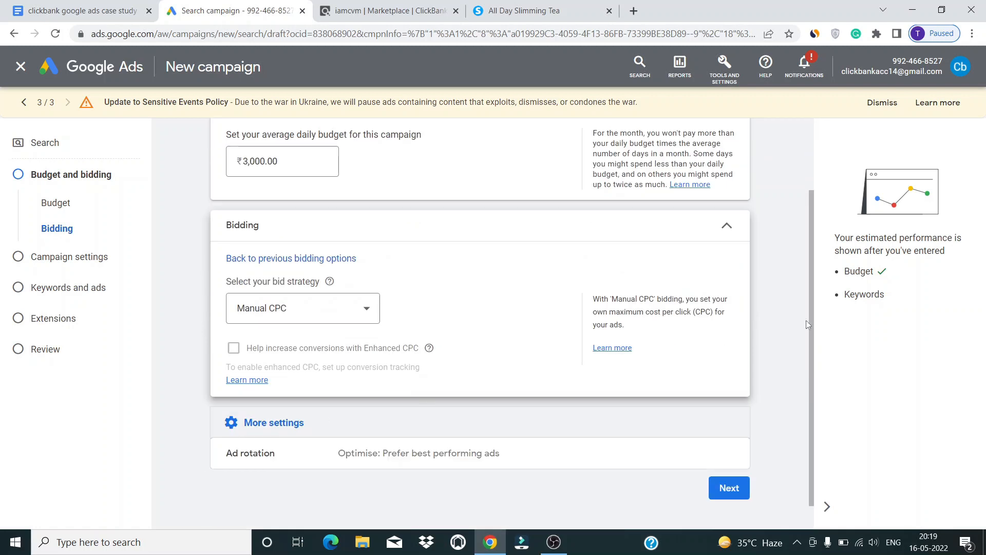
{"action": "left_click_drag", "start_coordinate": [811, 324], "coordinate": [814, 405]}
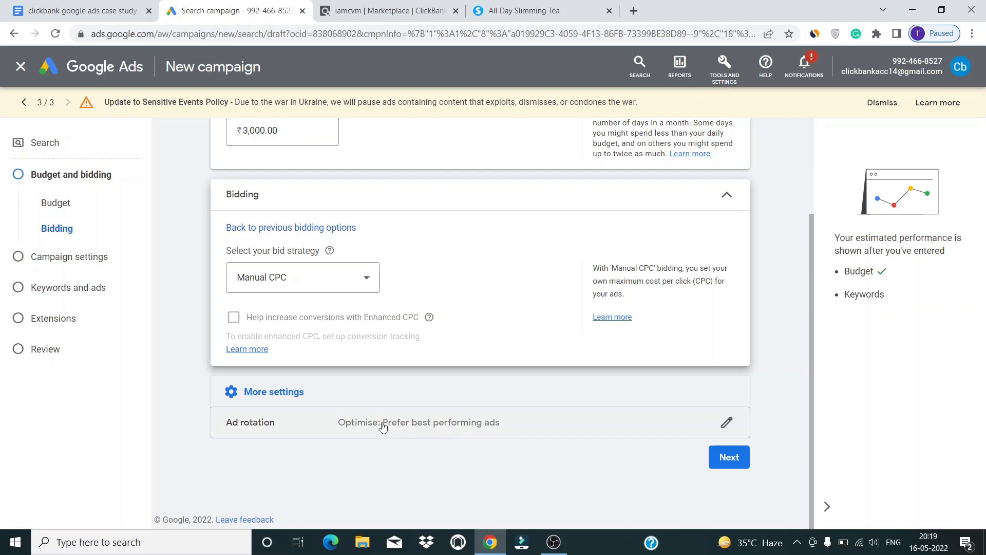
{"action": "left_click", "coordinate": [735, 464]}
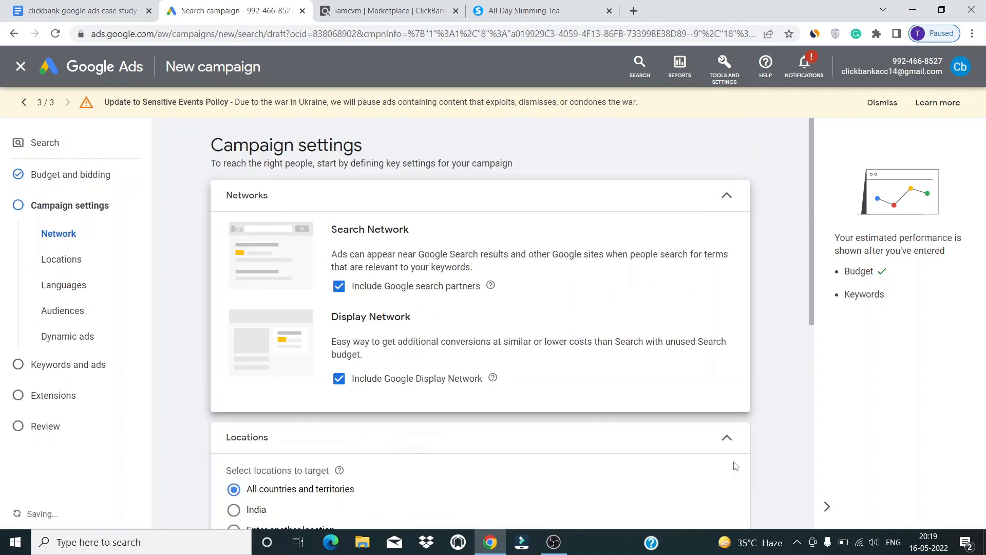
Step: Exclude Google search partners and the Google Display Network from the campaign's networks
{"action": "left_click", "coordinate": [339, 288]}
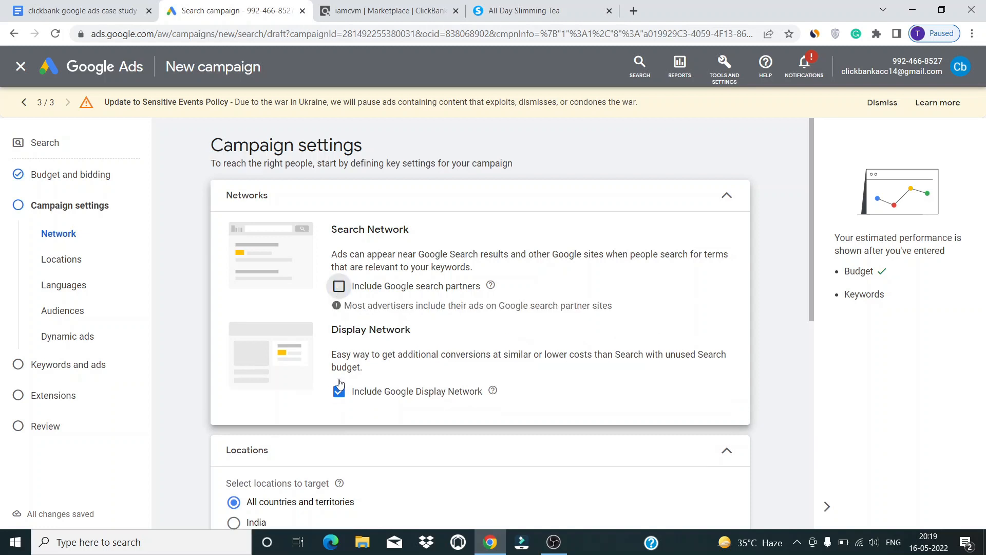
{"action": "left_click", "coordinate": [340, 392]}
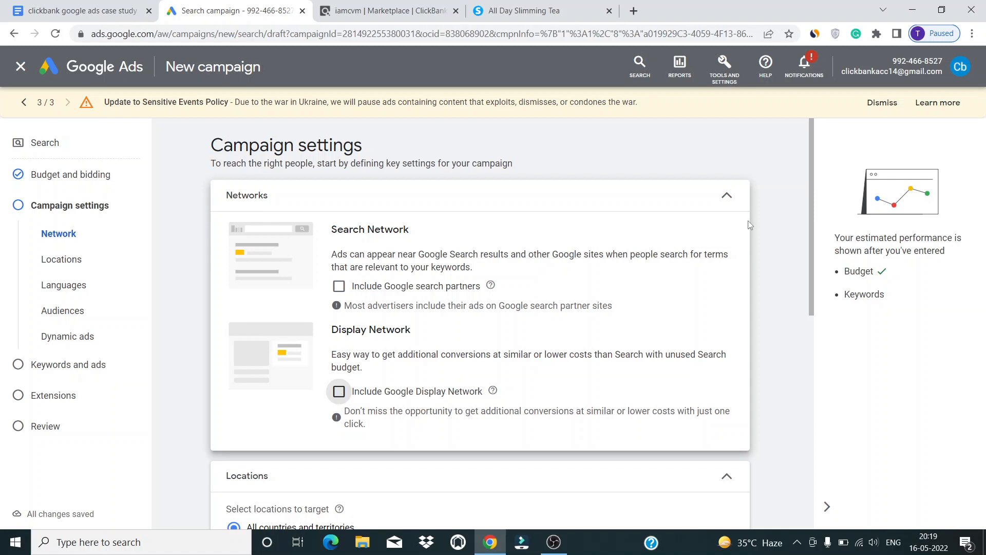
Step: Target the campaign to a specific location instead of all countries, choosing United States
{"action": "scroll", "coordinate": [812, 237], "scroll_direction": "down", "scroll_amount": 4}
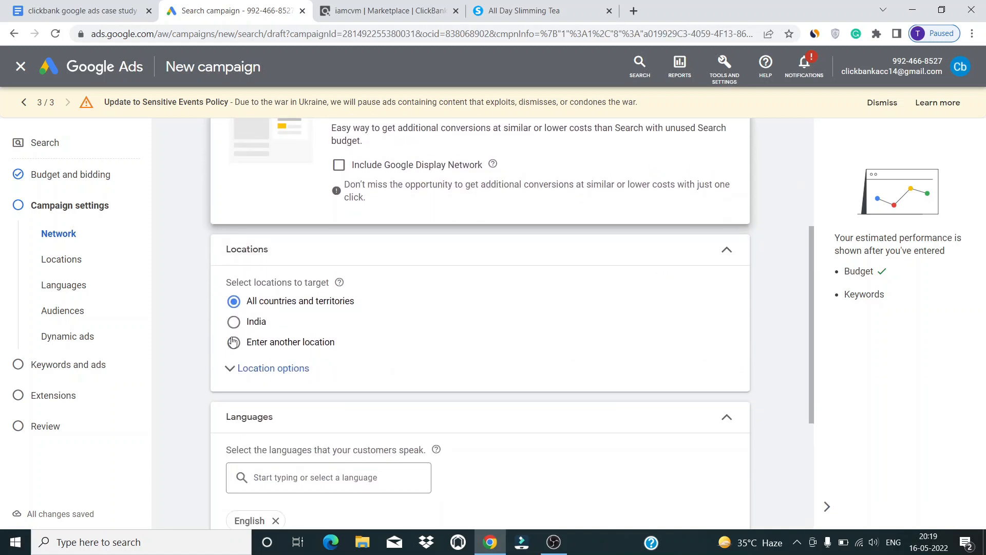
{"action": "left_click", "coordinate": [234, 342]}
{"action": "left_click", "coordinate": [314, 376]}
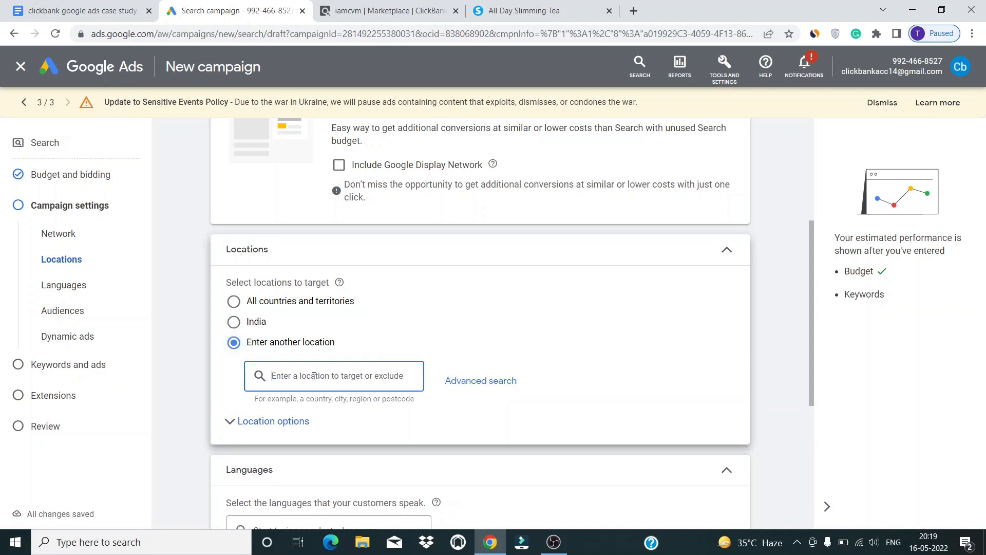
{"action": "type", "text": "u"}
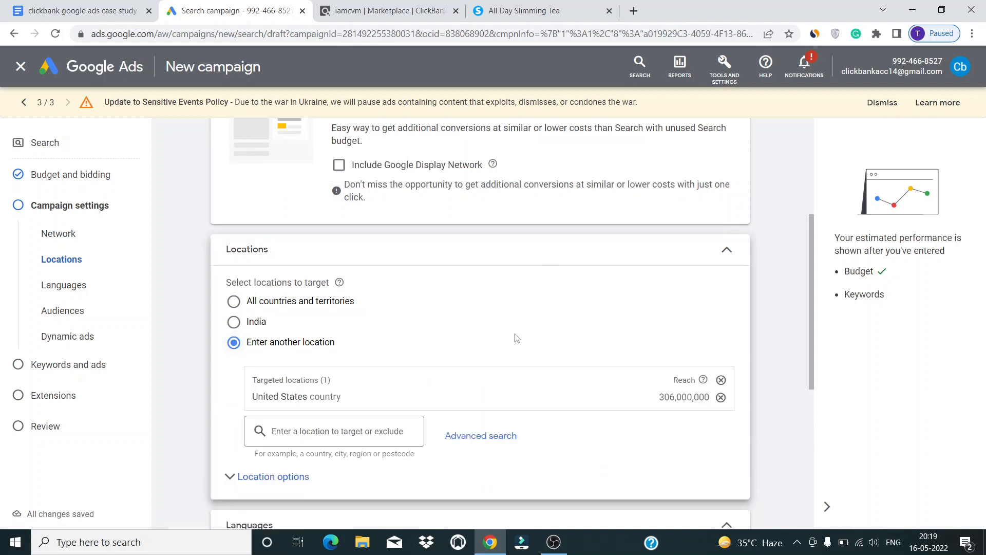
Step: Expand the location options and target by Presence: people in or regularly in the targeted locations
{"action": "scroll", "coordinate": [810, 316], "scroll_direction": "down", "scroll_amount": 4}
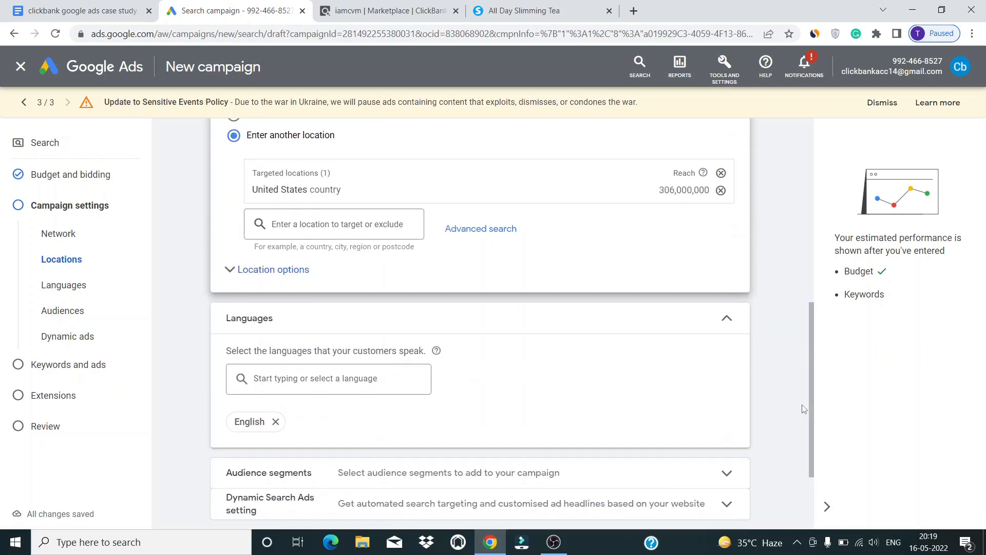
{"action": "left_click", "coordinate": [284, 277]}
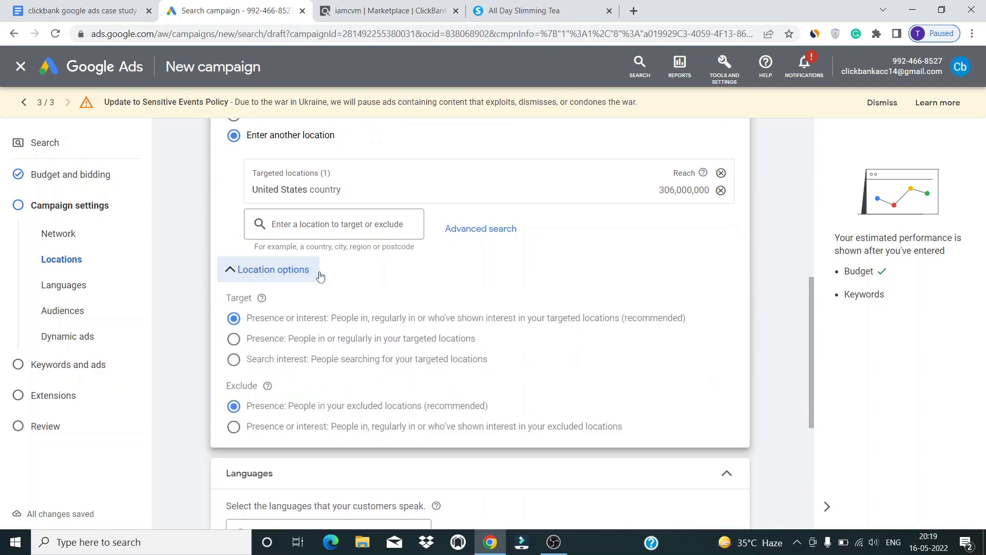
{"action": "left_click", "coordinate": [369, 340]}
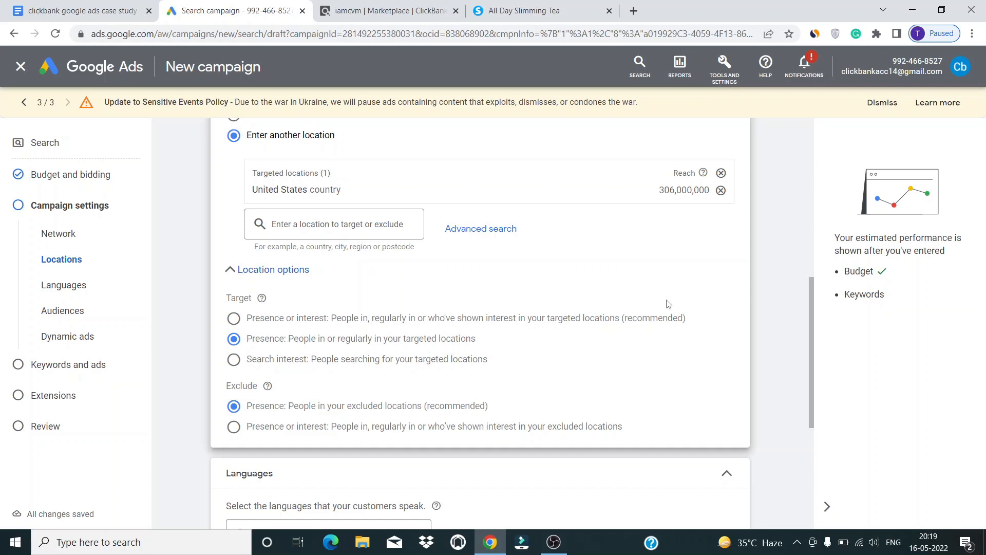
Step: Reveal the additional campaign settings to check dates and ad schedule, keep English as the language, and proceed to keywords and ads
{"action": "left_click_drag", "start_coordinate": [811, 311], "coordinate": [818, 417]}
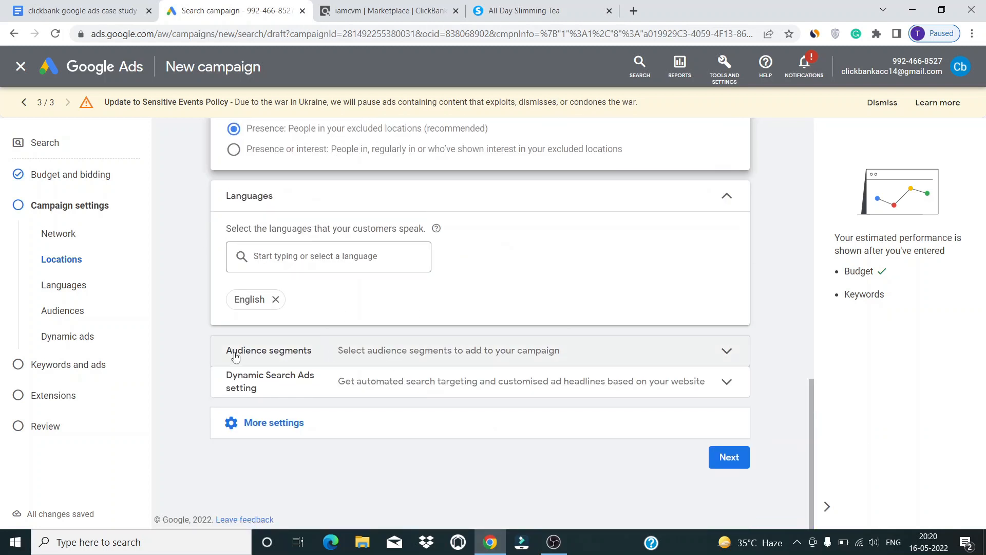
{"action": "left_click", "coordinate": [321, 426]}
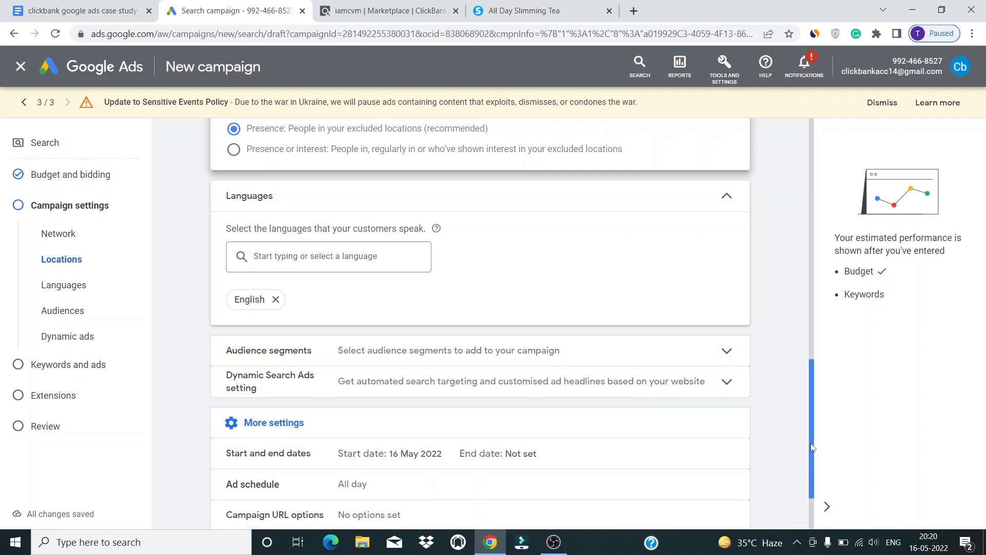
{"action": "scroll", "coordinate": [810, 447], "scroll_direction": "down", "scroll_amount": 2}
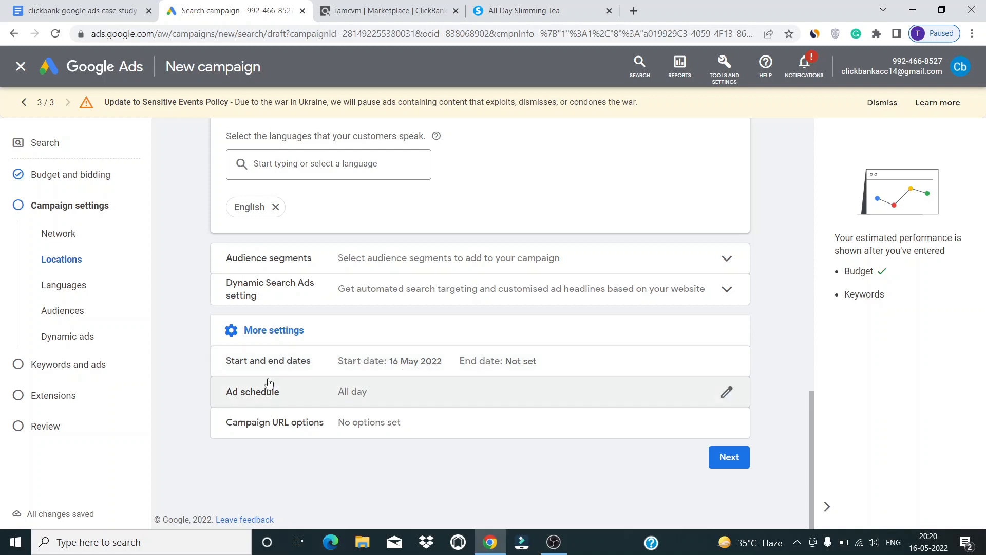
{"action": "left_click", "coordinate": [729, 457]}
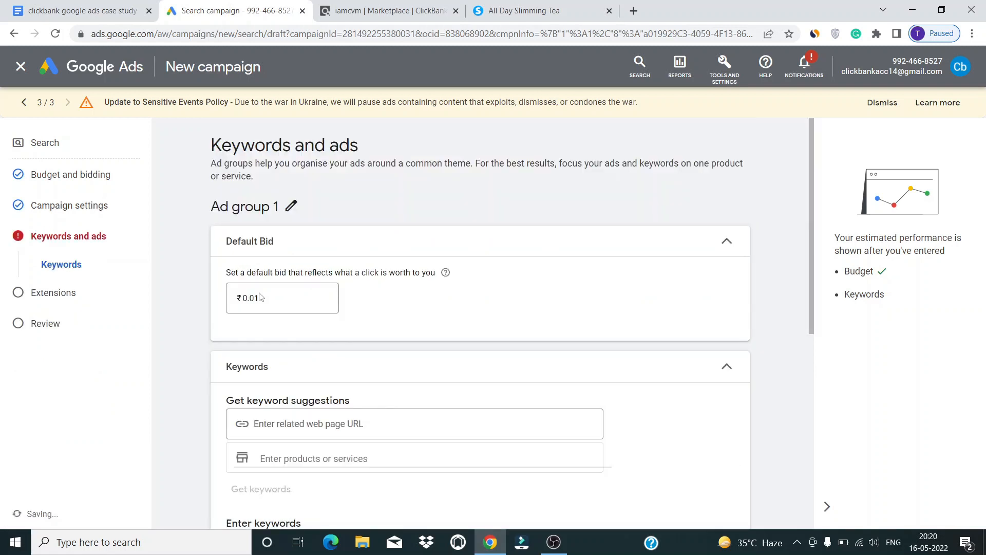
Step: Set the default bid of Ad group 1 to ₹380
{"action": "left_click_drag", "start_coordinate": [269, 298], "coordinate": [229, 302]}
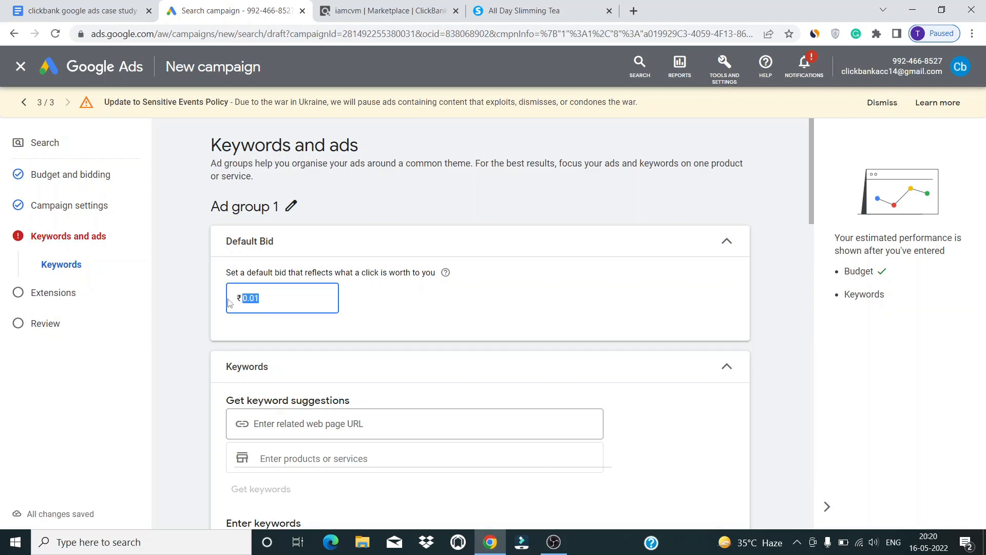
{"action": "key", "text": "BackSpace"}
{"action": "type", "text": "380"}
Step: Enter the keywords "buy all day slimming tea", "official all day slimming tea", "get all day slimming tea" and "order all day slimming tea", one per line
{"action": "left_click_drag", "start_coordinate": [811, 195], "coordinate": [812, 266]}
{"action": "left_click", "coordinate": [324, 343]}
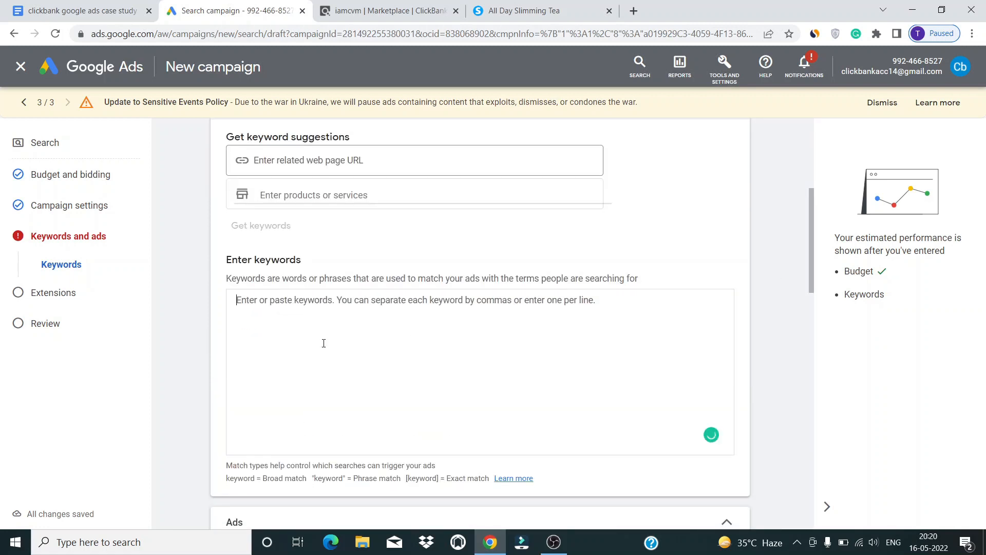
{"action": "type", "text": "buy all day slimming tea"}
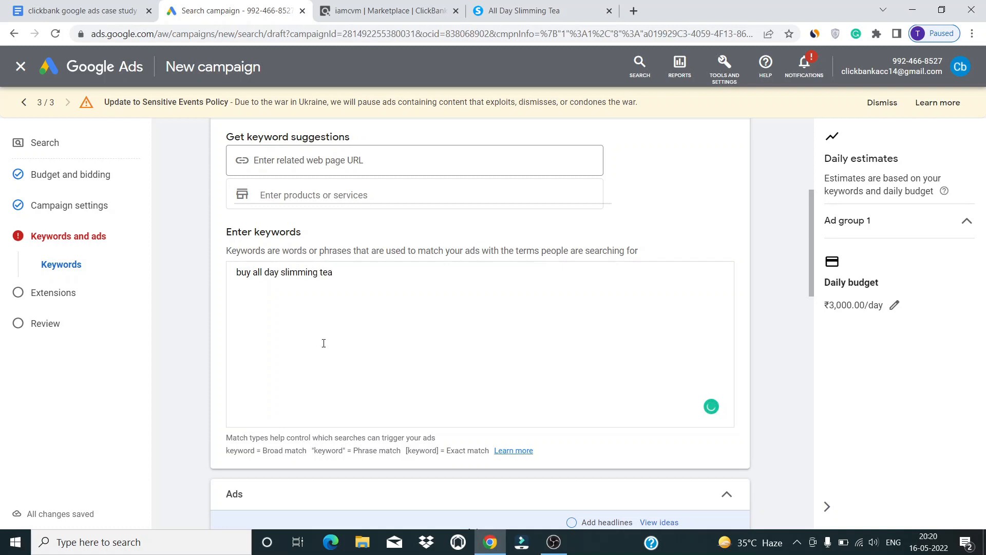
{"action": "key", "text": "Return"}
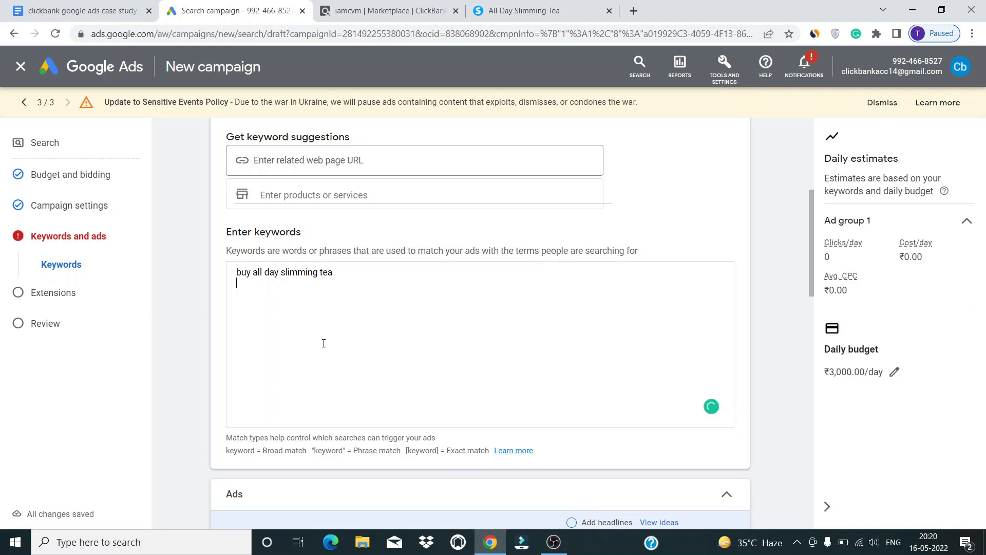
{"action": "type", "text": "official "}
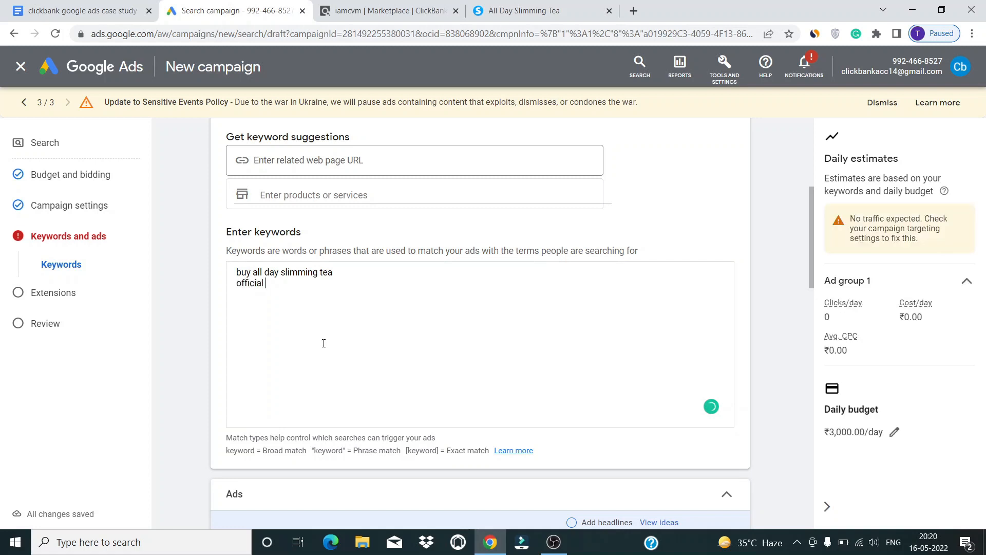
{"action": "type", "text": "aa"}
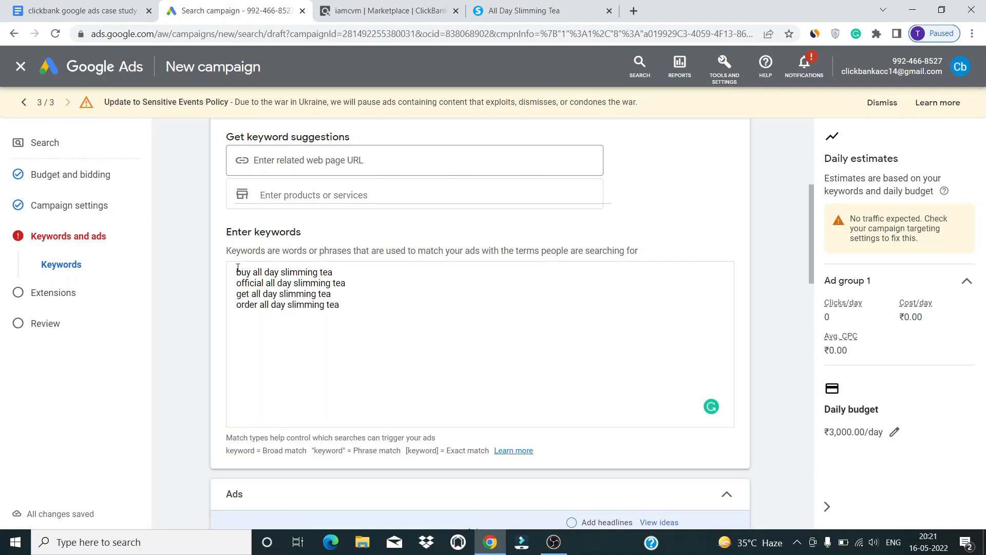
Step: Make the first keyword an exact match by enclosing it in square brackets: [buy all day slimming tea]
{"action": "left_click_drag", "start_coordinate": [236, 272], "coordinate": [366, 284]}
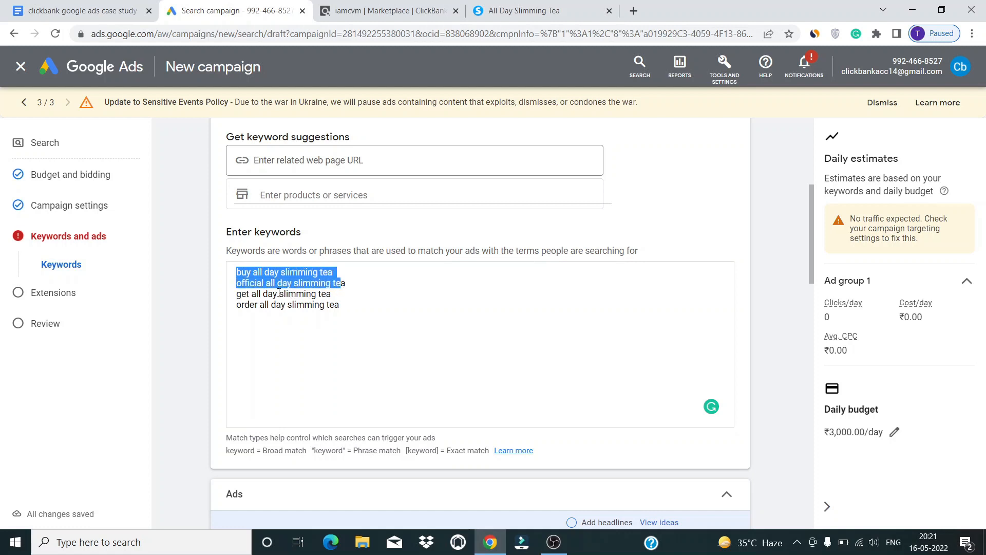
{"action": "left_click_drag", "start_coordinate": [279, 293], "coordinate": [344, 309]}
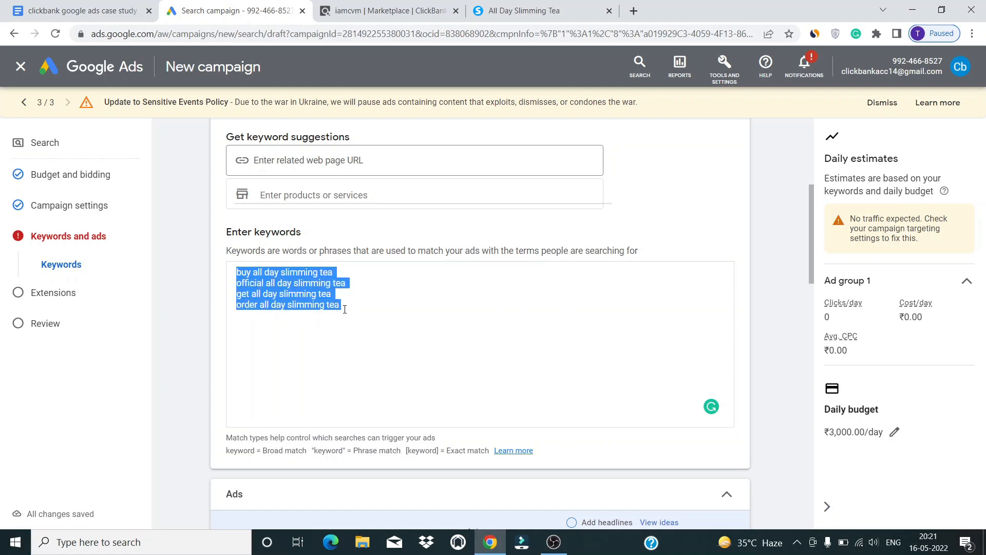
{"action": "left_click", "coordinate": [345, 309]}
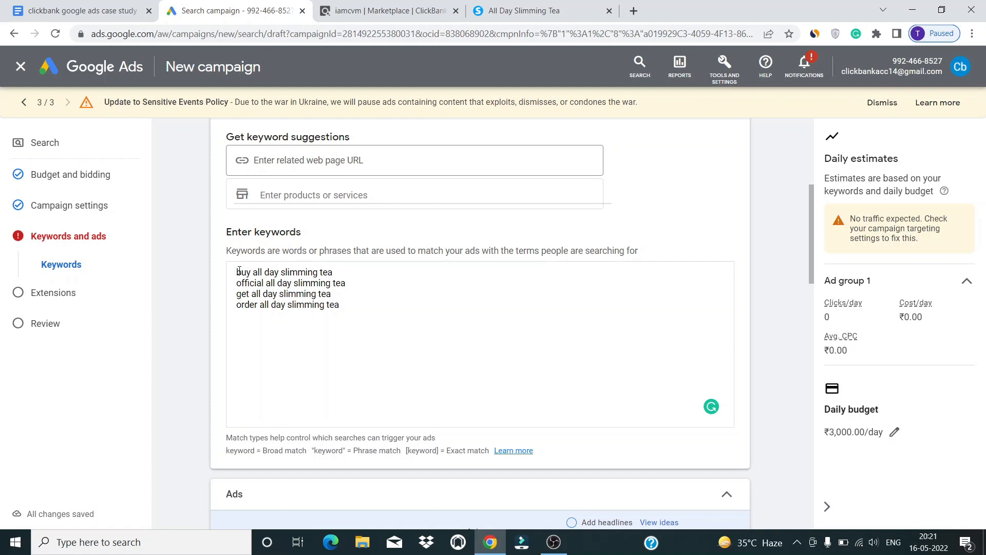
{"action": "type", "text": "["}
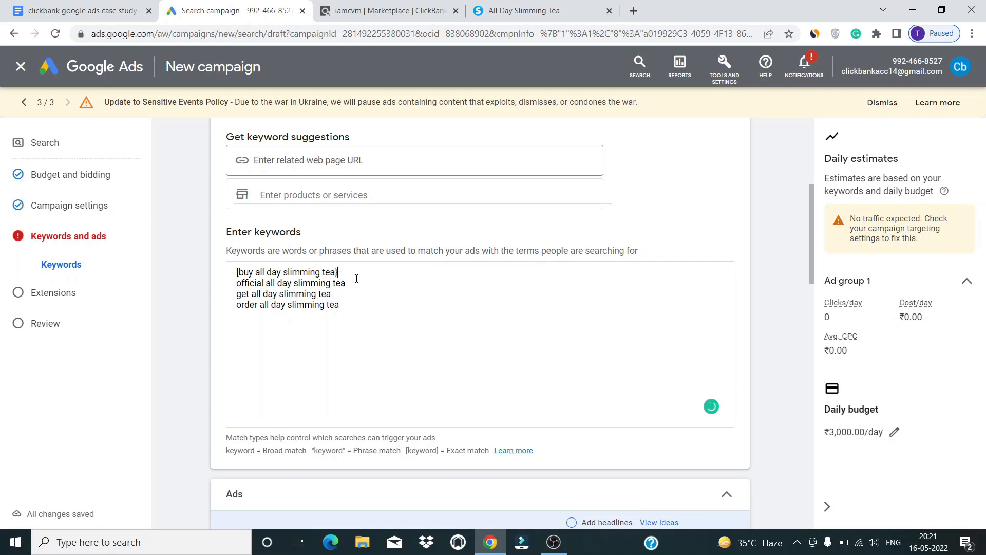
{"action": "key", "text": "BackSpace"}
{"action": "mouse_move", "coordinate": [238, 271]}
{"action": "left_mouse_down"}
{"action": "mouse_move", "coordinate": [343, 273]}
{"action": "mouse_move", "coordinate": [235, 274]}
{"action": "left_mouse_up"}
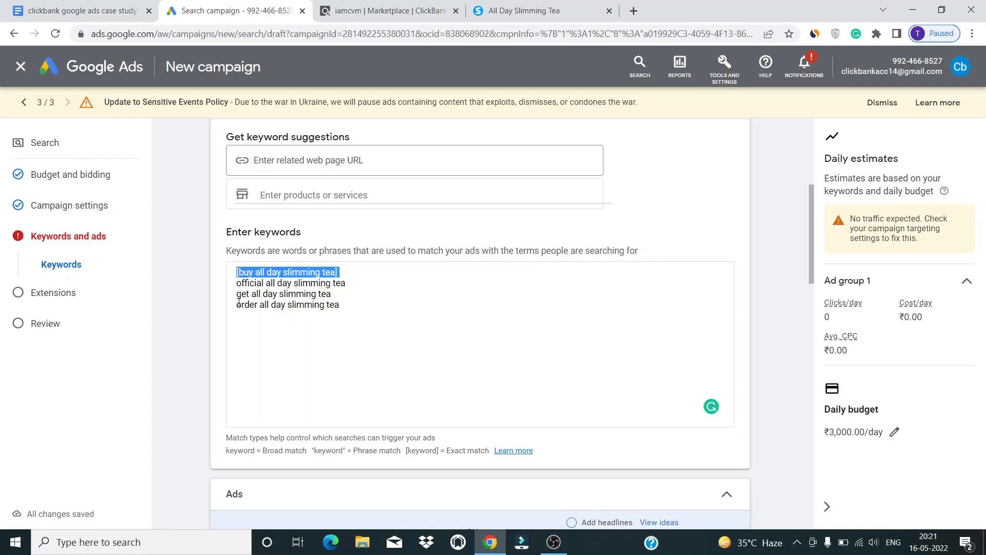
{"action": "left_click", "coordinate": [564, 319]}
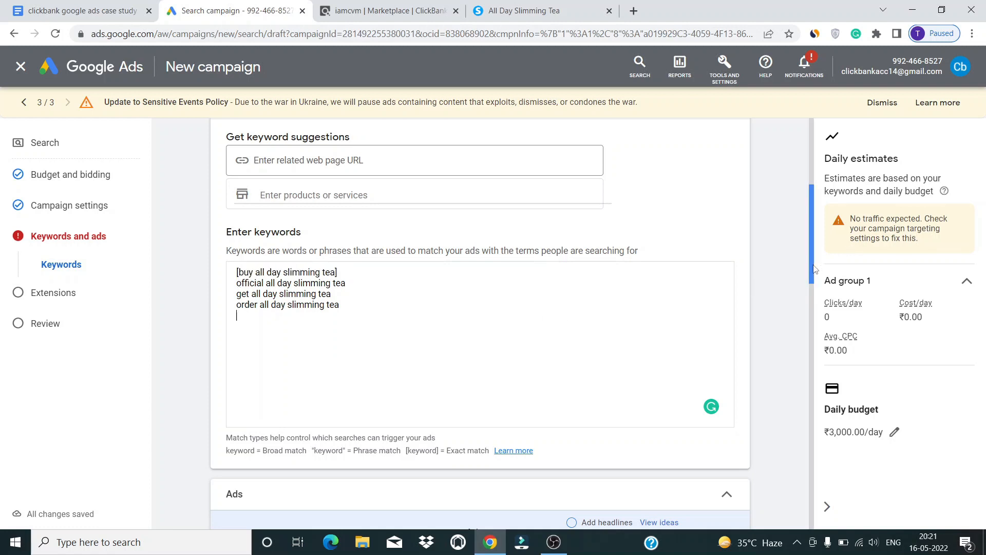
Step: Look through the keywords and ad creation sections, leave the ad fields empty, and proceed to the campaign extensions
{"action": "scroll", "coordinate": [803, 356], "scroll_direction": "down", "scroll_amount": 5}
{"action": "scroll", "coordinate": [803, 357], "scroll_direction": "down", "scroll_amount": 8}
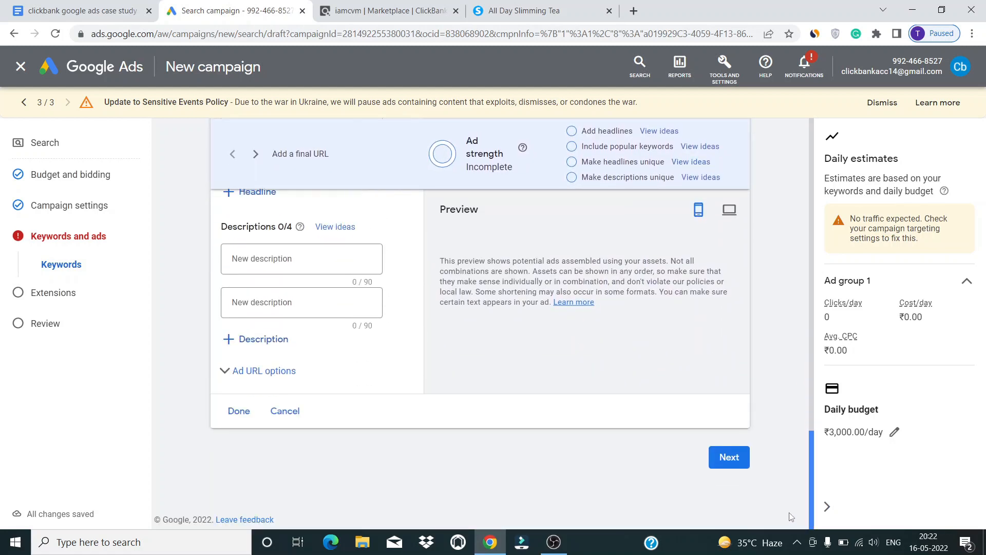
{"action": "scroll", "coordinate": [792, 510], "scroll_direction": "up", "scroll_amount": 10}
{"action": "scroll", "coordinate": [589, 256], "scroll_direction": "down", "scroll_amount": 3}
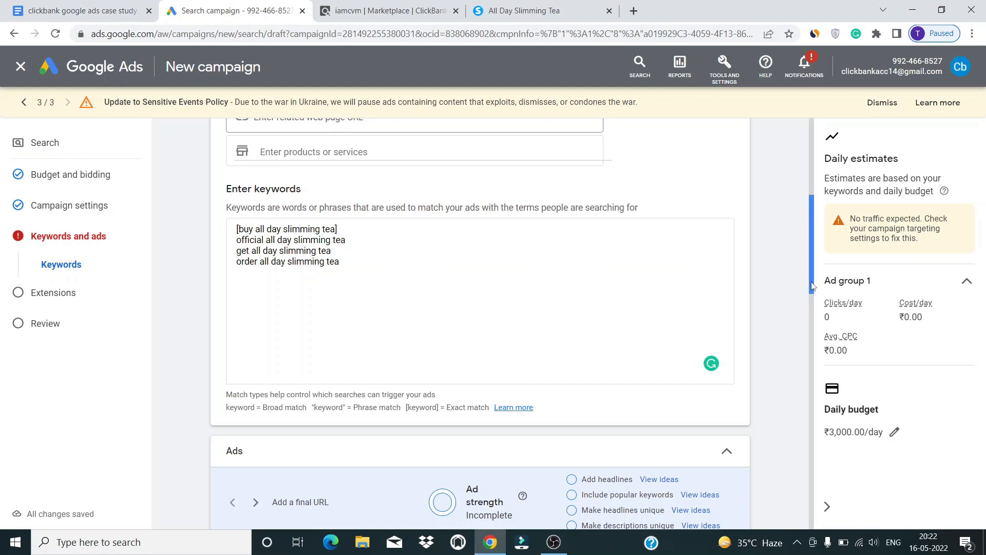
{"action": "scroll", "coordinate": [812, 284], "scroll_direction": "down", "scroll_amount": 8}
{"action": "scroll", "coordinate": [804, 260], "scroll_direction": "up", "scroll_amount": 14}
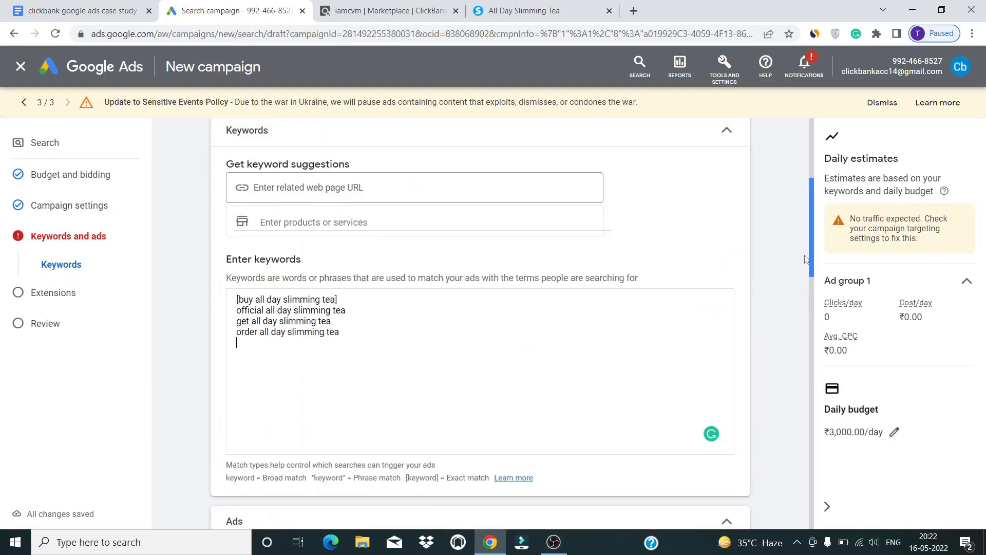
{"action": "scroll", "coordinate": [804, 259], "scroll_direction": "down", "scroll_amount": 12}
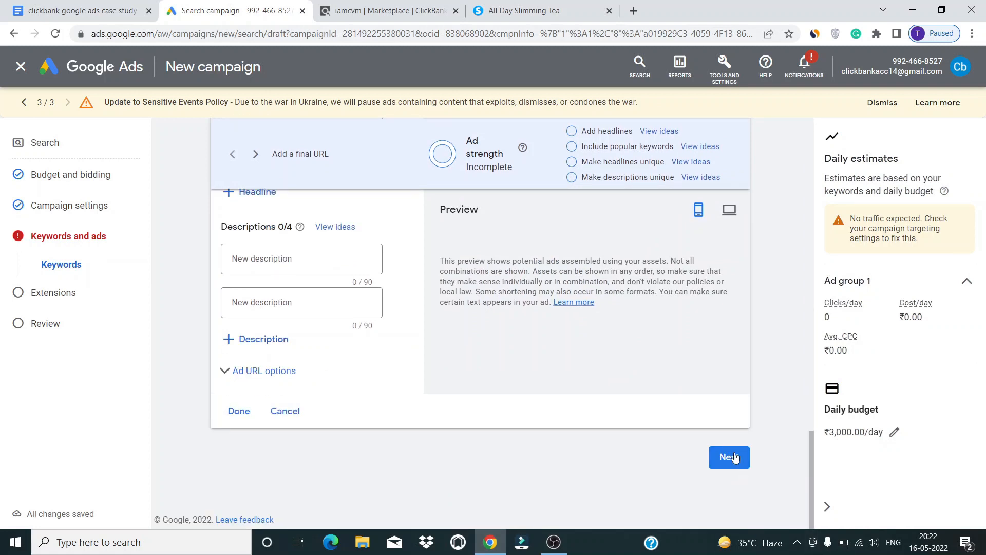
{"action": "left_click", "coordinate": [730, 457]}
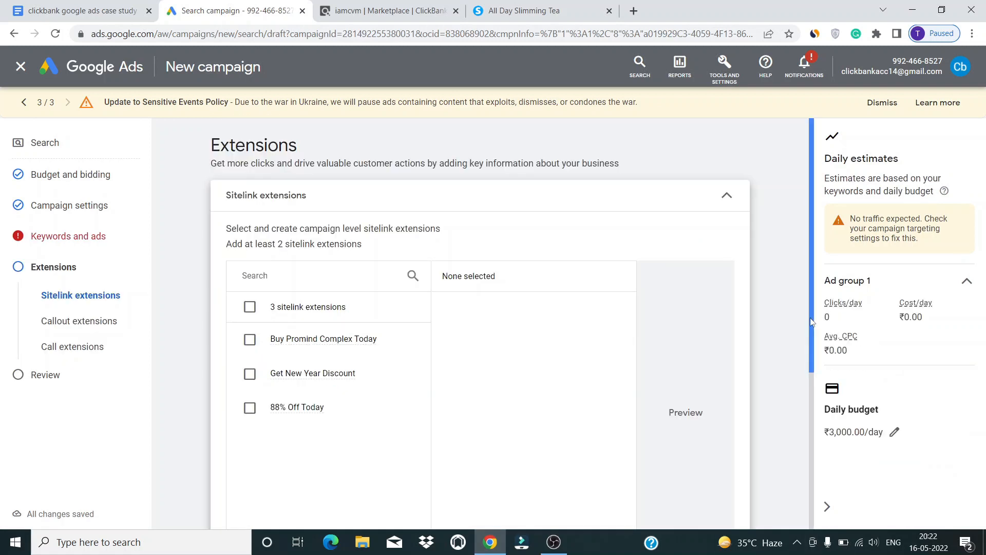
Step: Start a new sitelink extension and enter "FDA APPROVED" as the text of Sitelink 1
{"action": "left_click_drag", "start_coordinate": [813, 319], "coordinate": [813, 446]}
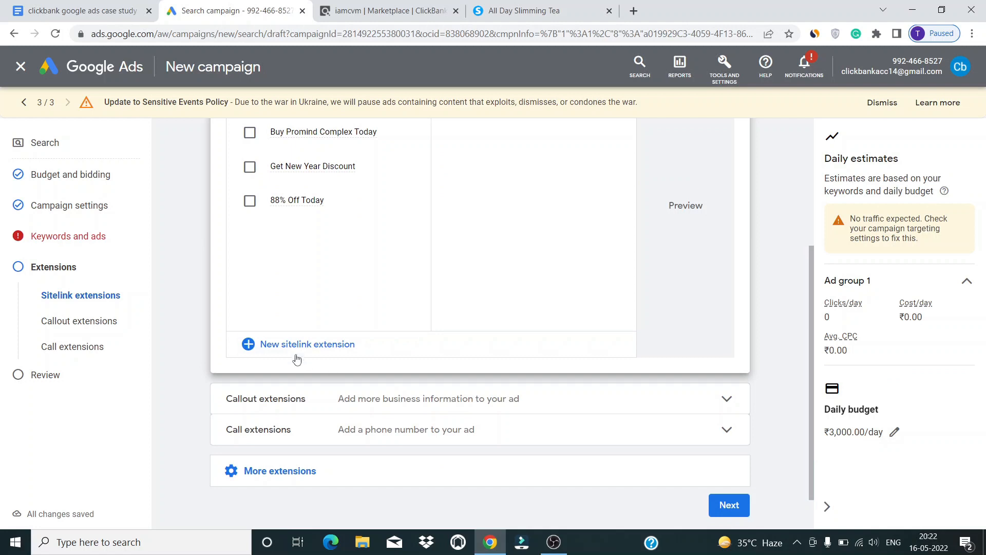
{"action": "left_click", "coordinate": [298, 345]}
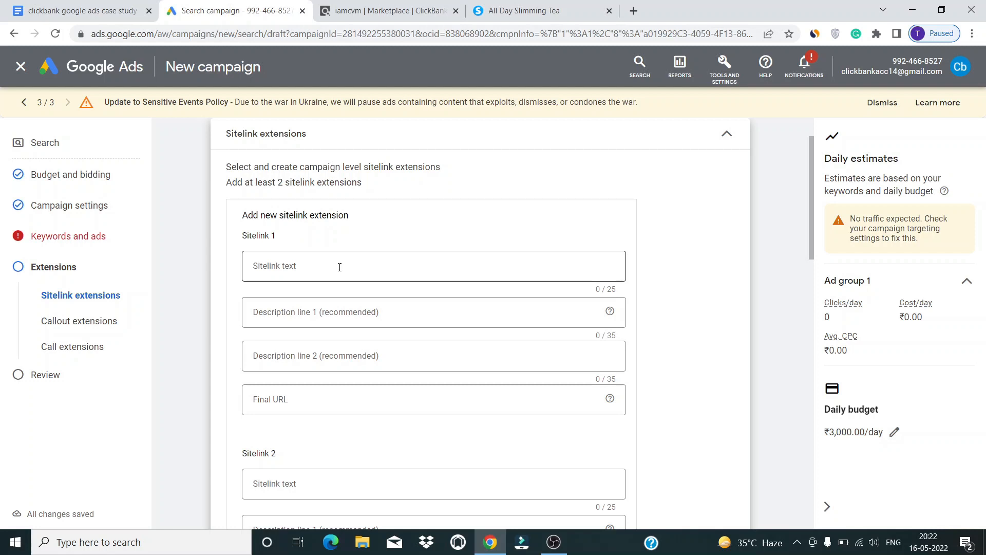
{"action": "left_click", "coordinate": [339, 267]}
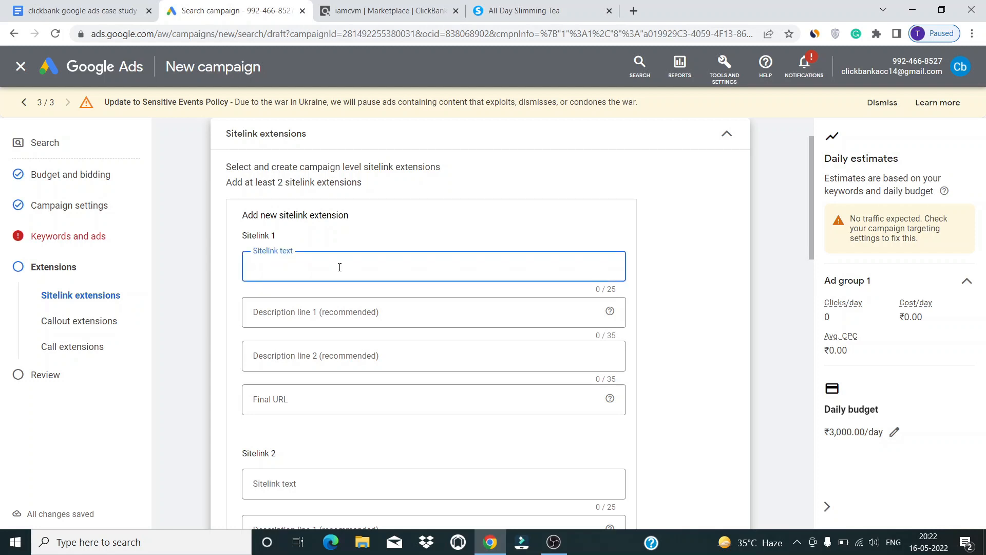
{"action": "type", "text": "FDA APPROVED"}
{"action": "left_click_drag", "start_coordinate": [322, 270], "coordinate": [254, 269]}
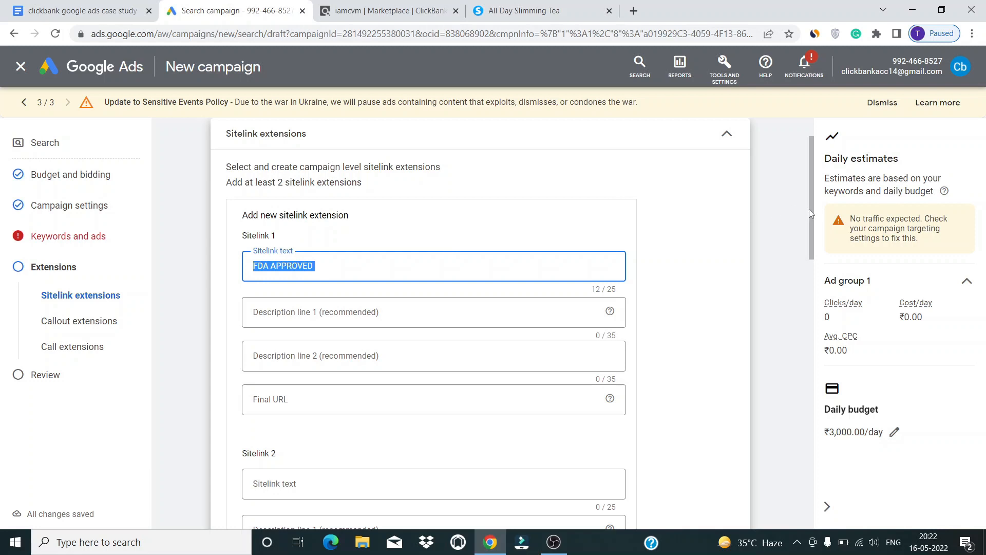
Step: Look over the remaining sitelink fields and open the campaign review page to check the campaign's details
{"action": "left_click_drag", "start_coordinate": [809, 211], "coordinate": [804, 380]}
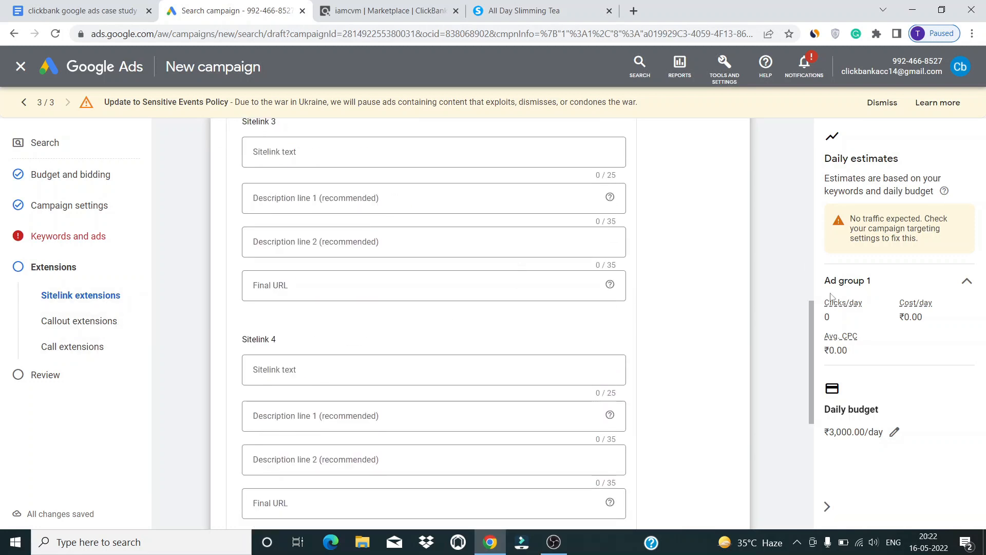
{"action": "left_click_drag", "start_coordinate": [813, 333], "coordinate": [767, 86]}
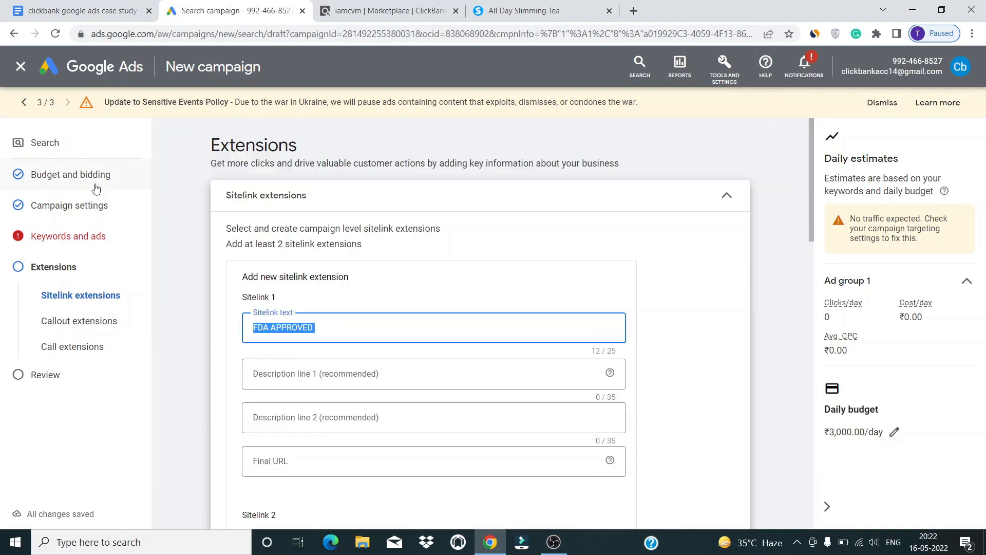
{"action": "left_click", "coordinate": [60, 380]}
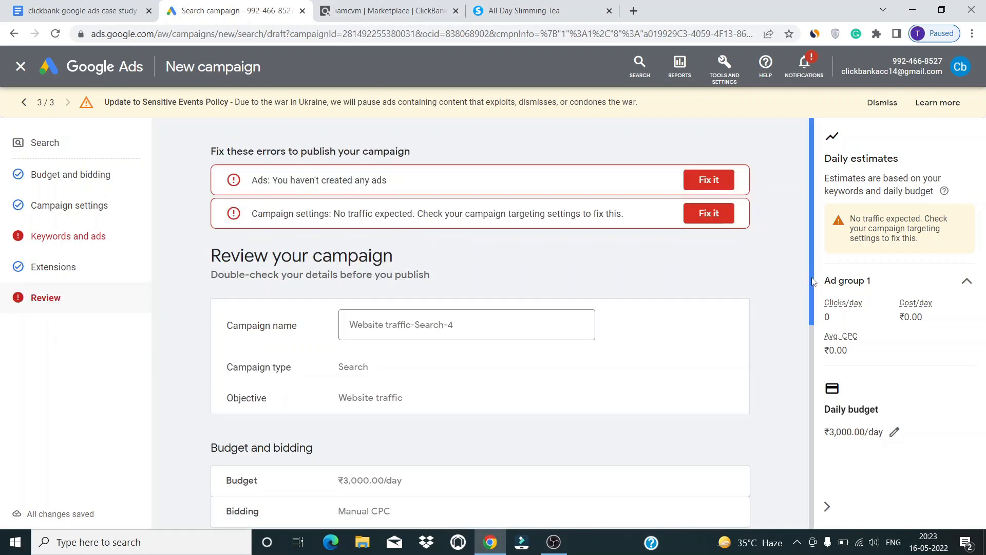
{"action": "left_click_drag", "start_coordinate": [810, 277], "coordinate": [817, 212]}
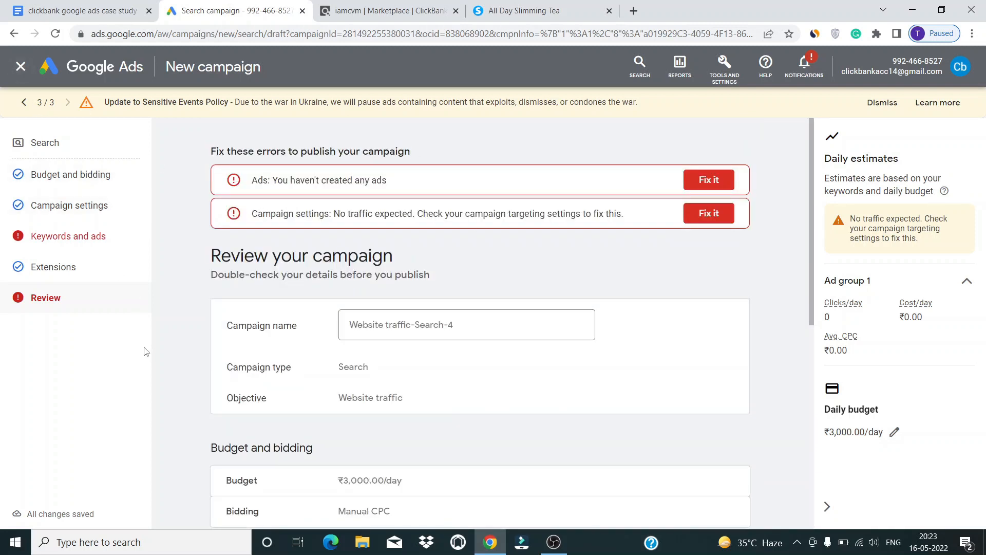
Step: Review the draft campaign's budget and bidding, campaign settings, and keyword list one section after another
{"action": "left_click", "coordinate": [58, 188]}
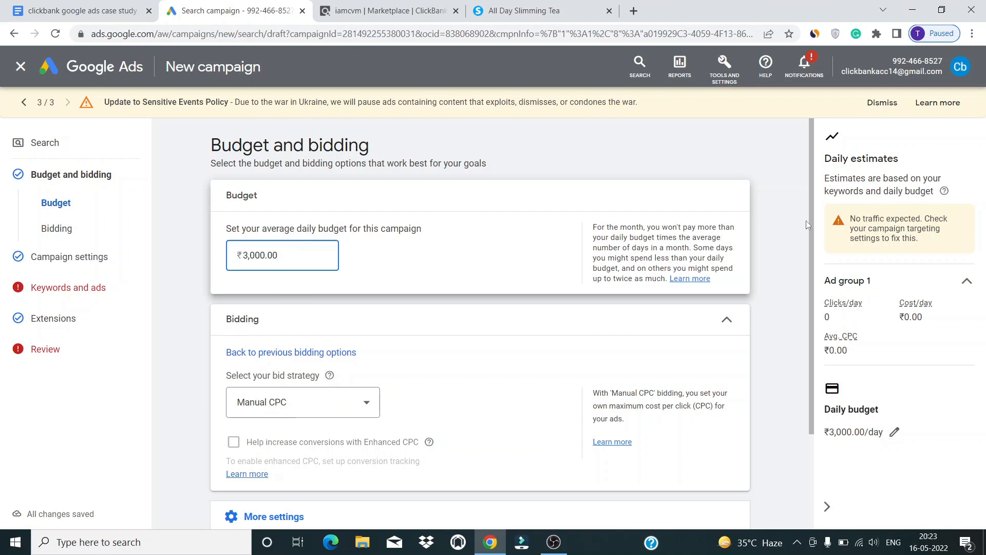
{"action": "left_click_drag", "start_coordinate": [810, 221], "coordinate": [800, 361]}
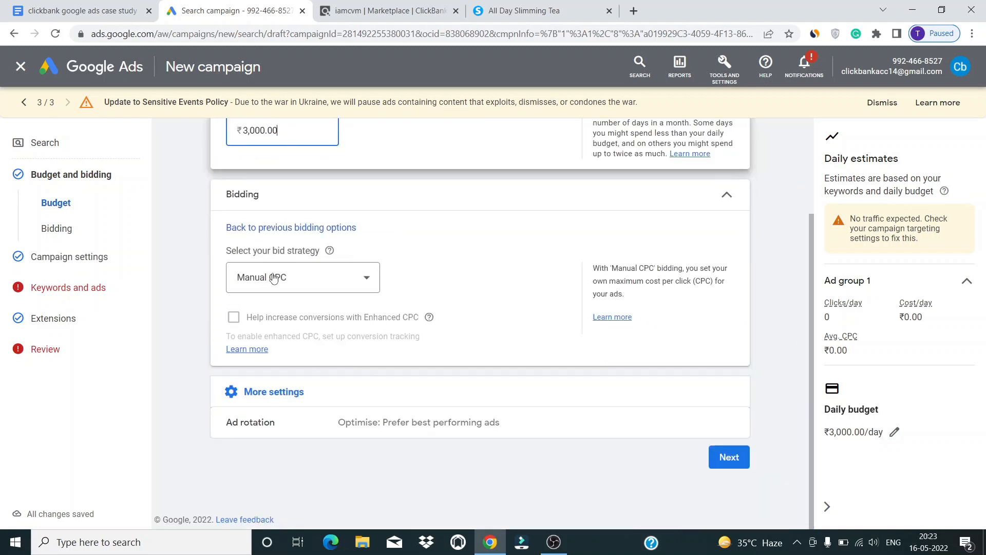
{"action": "left_click", "coordinate": [730, 457]}
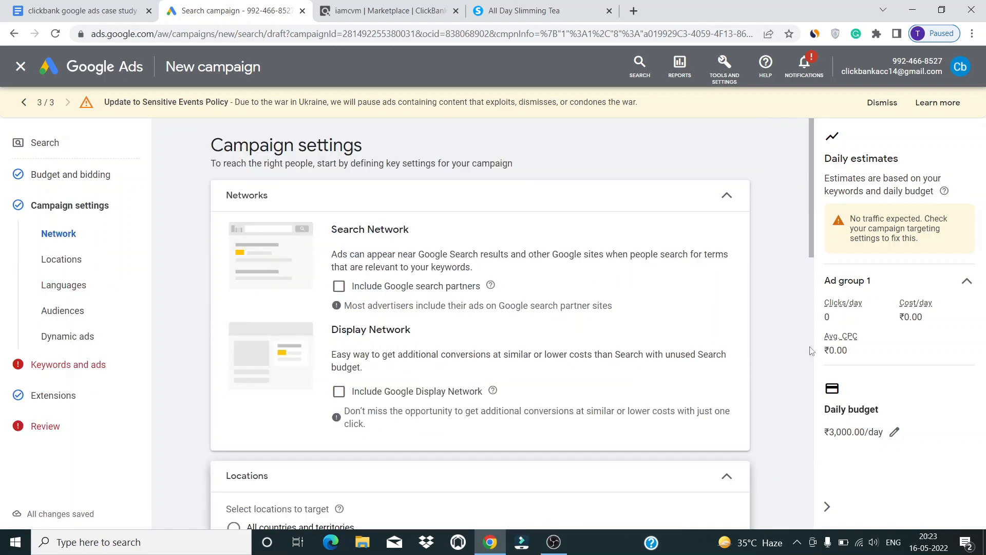
{"action": "left_click_drag", "start_coordinate": [807, 168], "coordinate": [806, 469]}
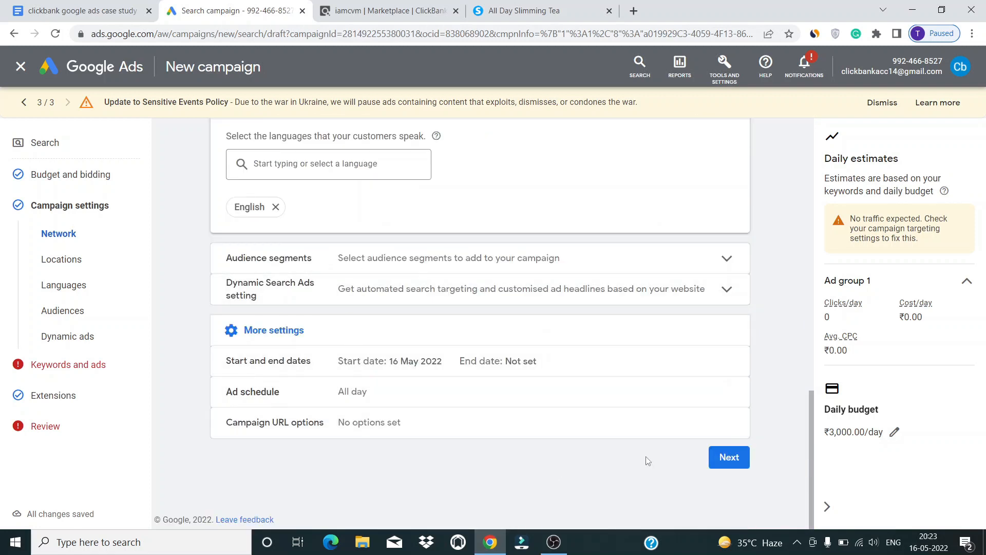
{"action": "left_click", "coordinate": [722, 458]}
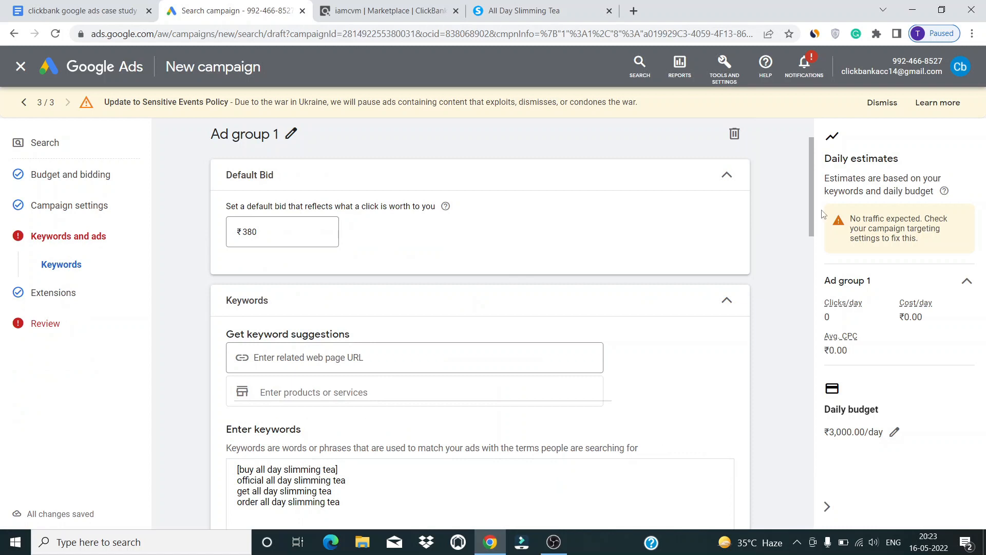
{"action": "left_click_drag", "start_coordinate": [814, 215], "coordinate": [814, 284]}
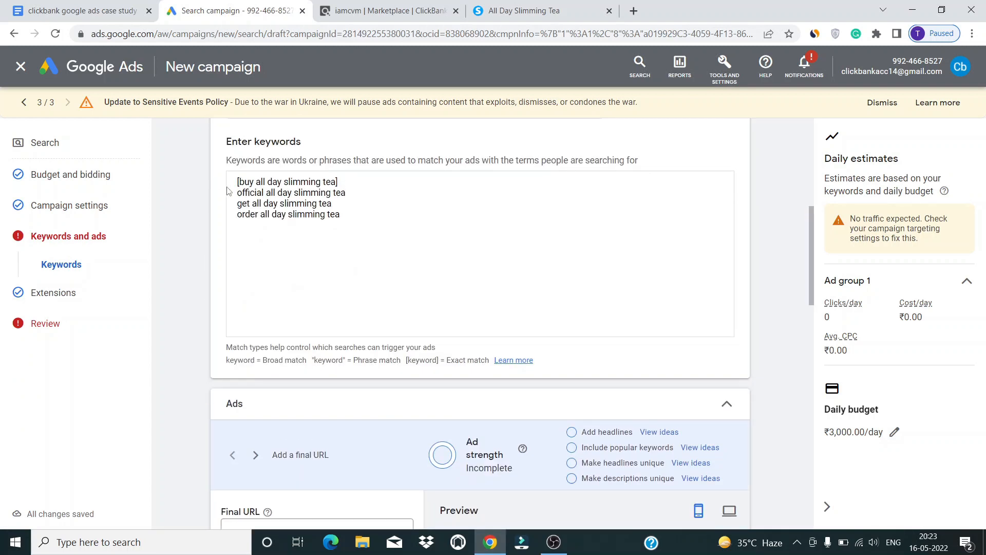
{"action": "left_click_drag", "start_coordinate": [373, 222], "coordinate": [227, 185]}
{"action": "left_click", "coordinate": [227, 186]}
Step: Enter "SCAM ALL DAY" as an example term below the existing keywords and delete it again
{"action": "left_click", "coordinate": [359, 219]}
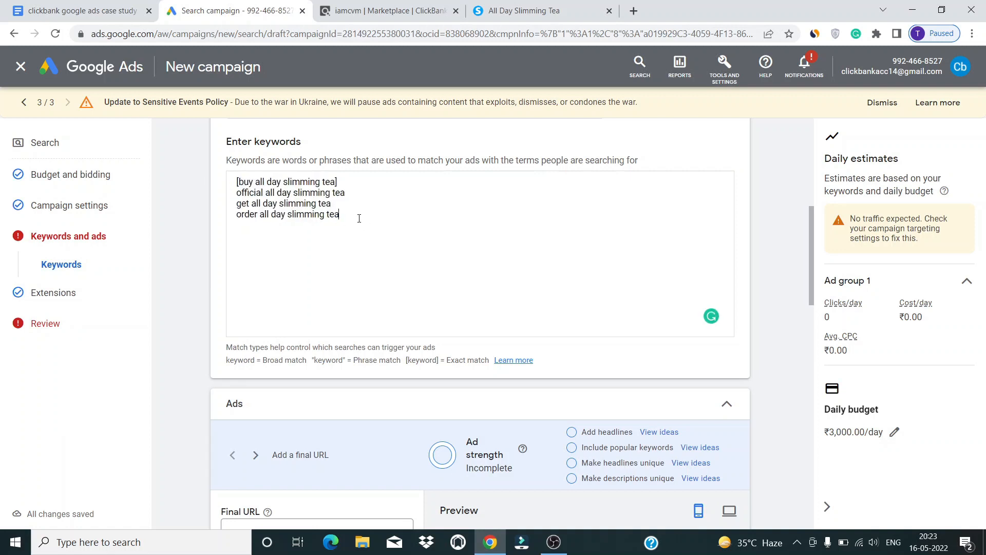
{"action": "key", "text": "Return"}
{"action": "key", "text": "Return"}
{"action": "type", "text": "SCAM ALL DA"}
{"action": "left_click_drag", "start_coordinate": [310, 236], "coordinate": [240, 233]}
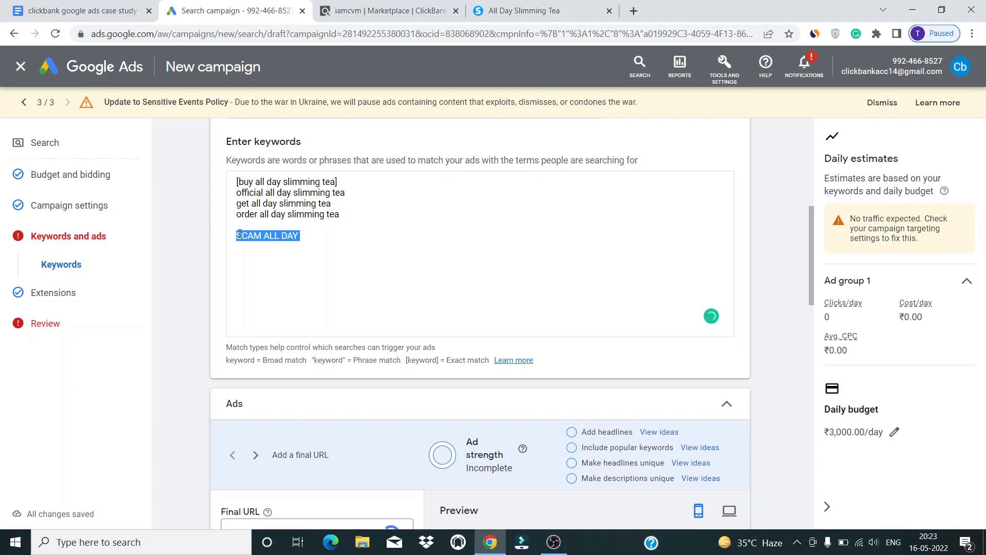
{"action": "key", "text": "BackSpace"}
Step: Check the clickbank google ads case study document and return to the four All Day Slimming Tea keywords in the campaign draft
{"action": "left_click", "coordinate": [97, 7]}
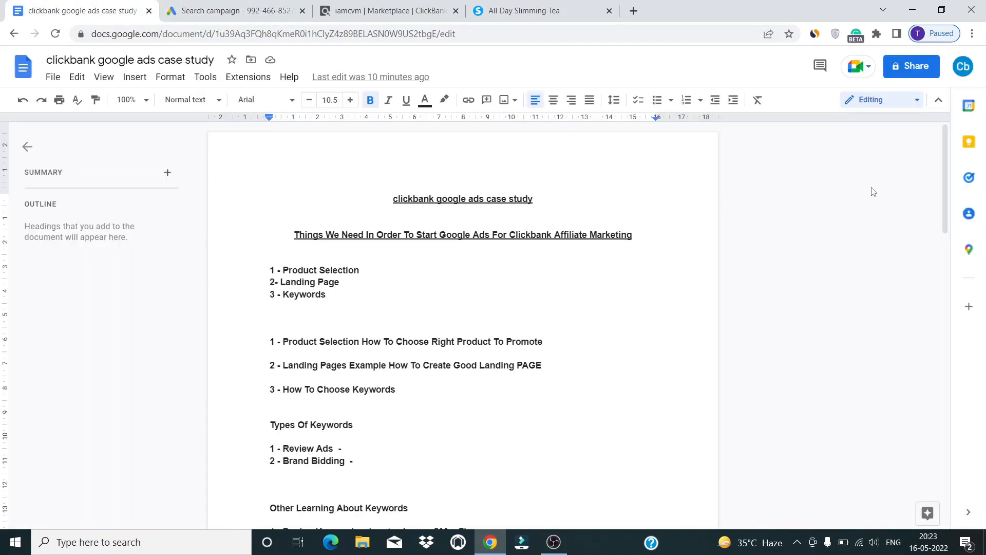
{"action": "mouse_move", "coordinate": [947, 208]}
{"action": "left_mouse_down"}
{"action": "mouse_move", "coordinate": [947, 346]}
{"action": "mouse_move", "coordinate": [947, 210]}
{"action": "left_mouse_up"}
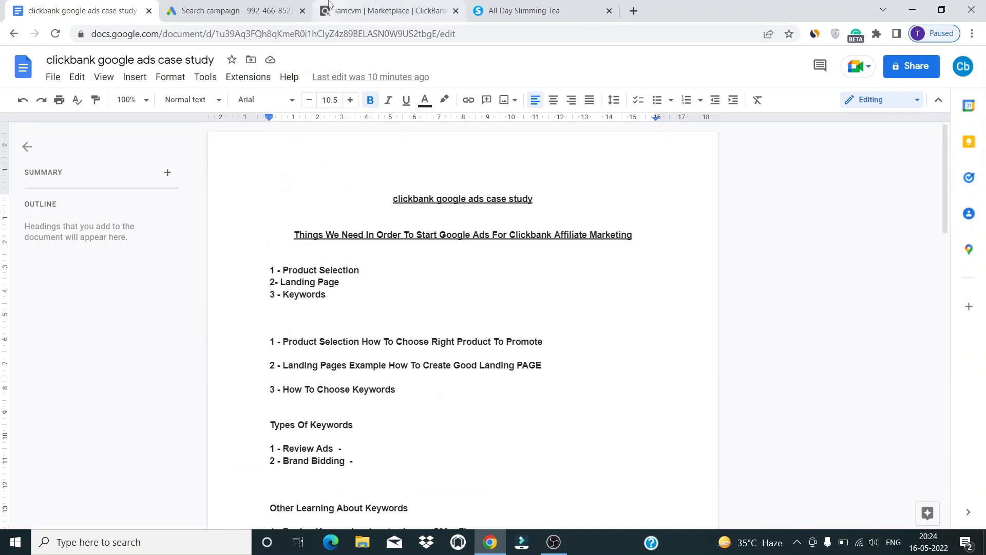
{"action": "left_click", "coordinate": [198, 8]}
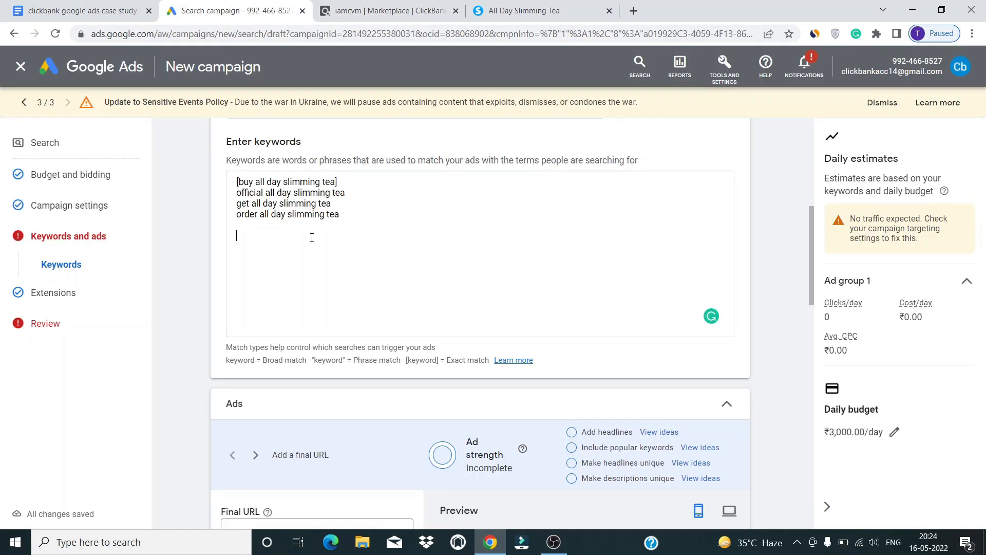
{"action": "left_click_drag", "start_coordinate": [342, 226], "coordinate": [236, 181]}
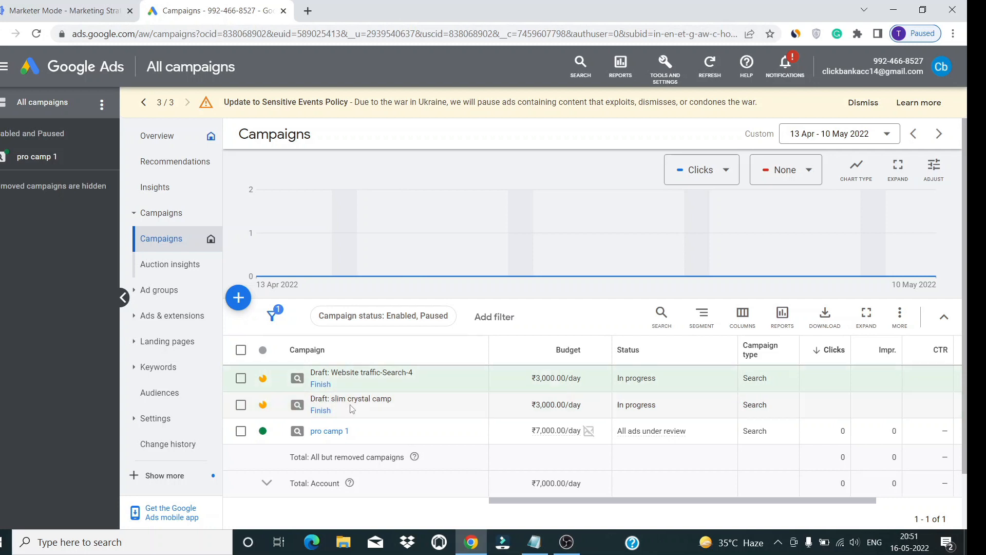
Step: Open the negative keywords of the campaign pro camp 1
{"action": "left_click", "coordinate": [326, 431]}
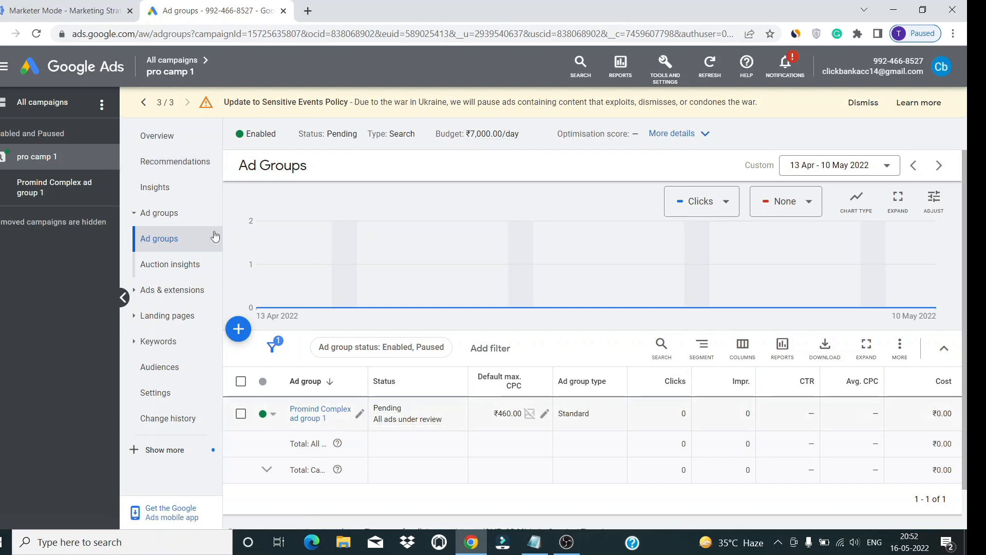
{"action": "left_click", "coordinate": [168, 341]}
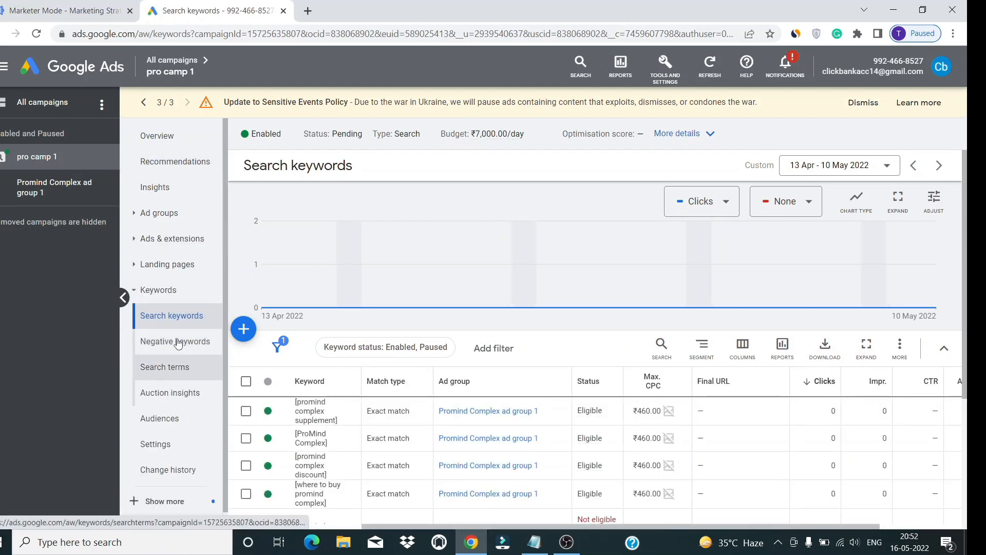
{"action": "left_click", "coordinate": [178, 342]}
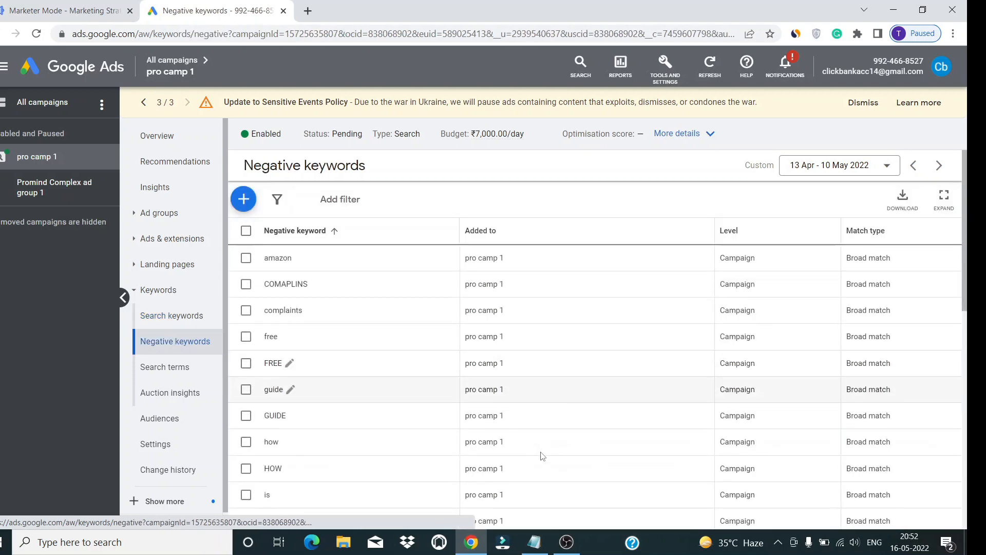
Step: Switch to the negative keywords file in Notepad and look over its example terms, including the review terms
{"action": "left_click", "coordinate": [534, 541]}
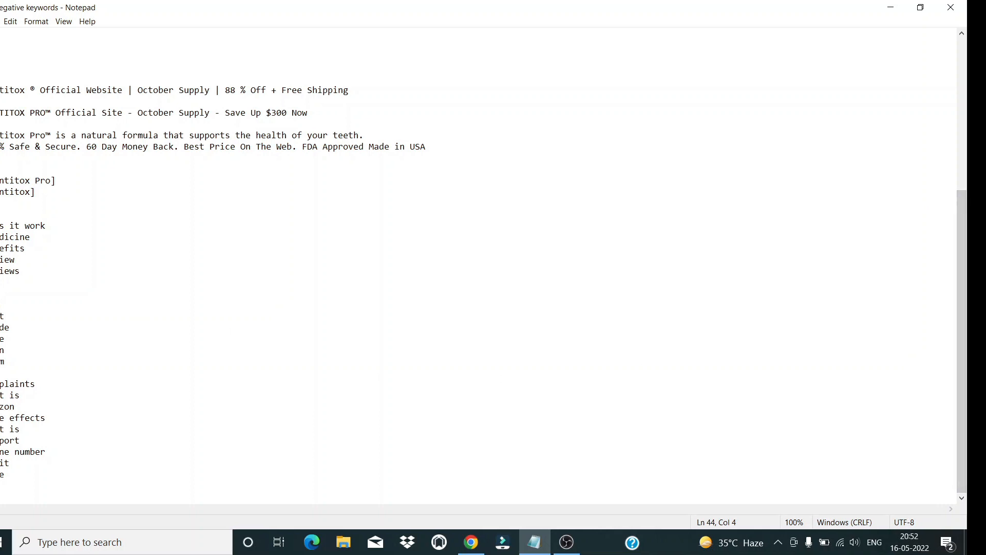
{"action": "left_click", "coordinate": [93, 223], "text": "shift"}
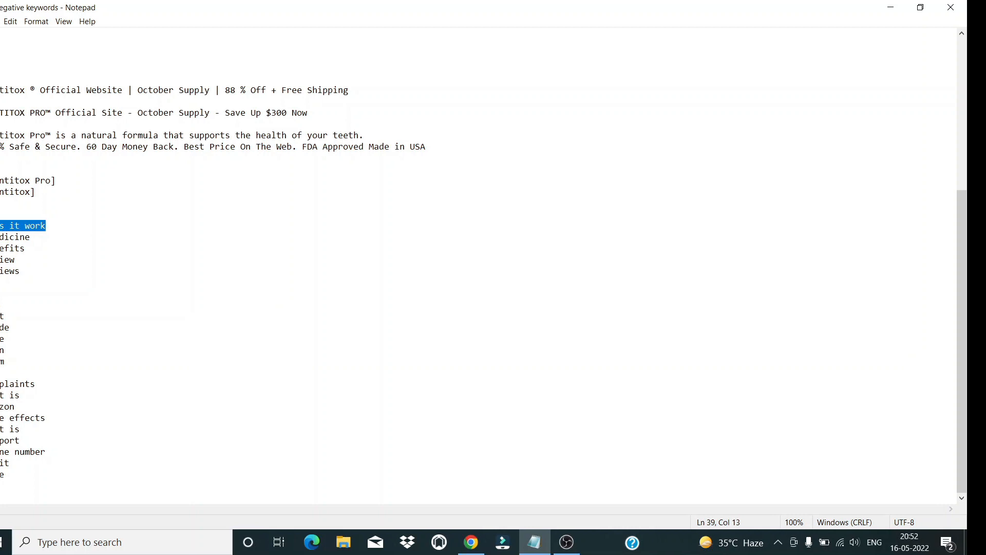
{"action": "left_click_drag", "start_coordinate": [0, 260], "coordinate": [0, 261]}
{"action": "left_click", "coordinate": [35, 260]}
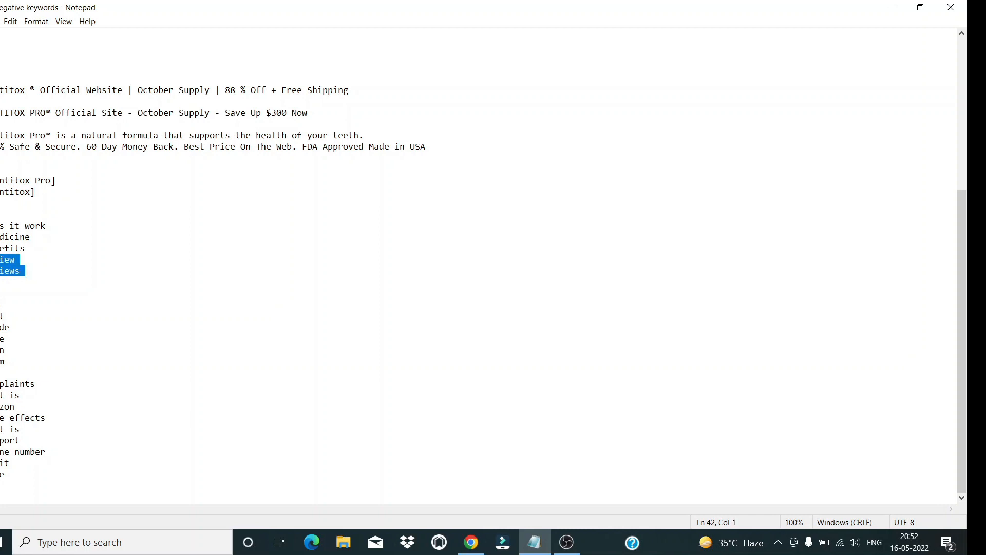
{"action": "left_click", "coordinate": [0, 260]}
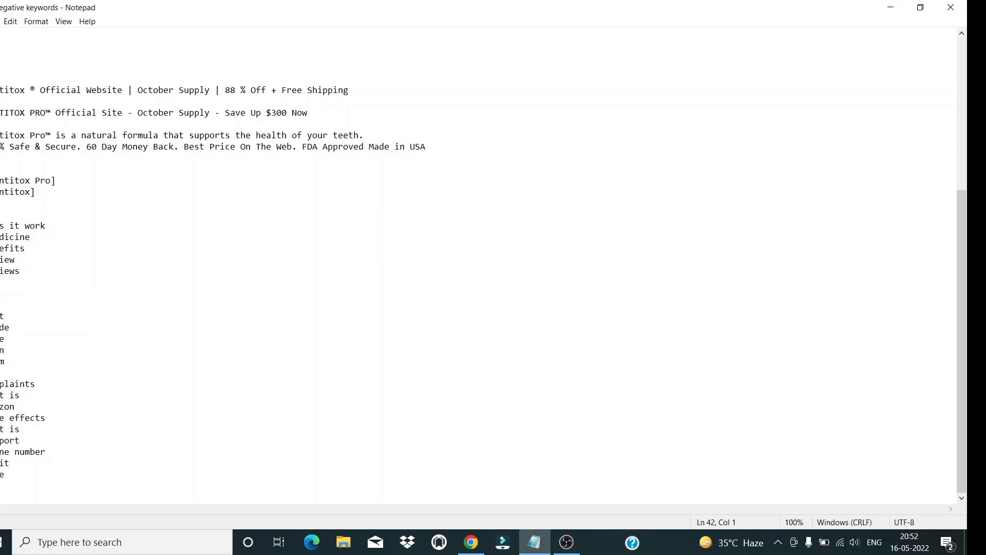
Step: Copy the complete list of negative keywords, from the "it work" line down to the last line of the file
{"action": "left_click_drag", "start_coordinate": [0, 226], "coordinate": [46, 452]}
{"action": "left_click", "coordinate": [47, 452]}
{"action": "left_click_drag", "start_coordinate": [23, 474], "coordinate": [2, 225]}
{"action": "right_click", "coordinate": [3, 226]}
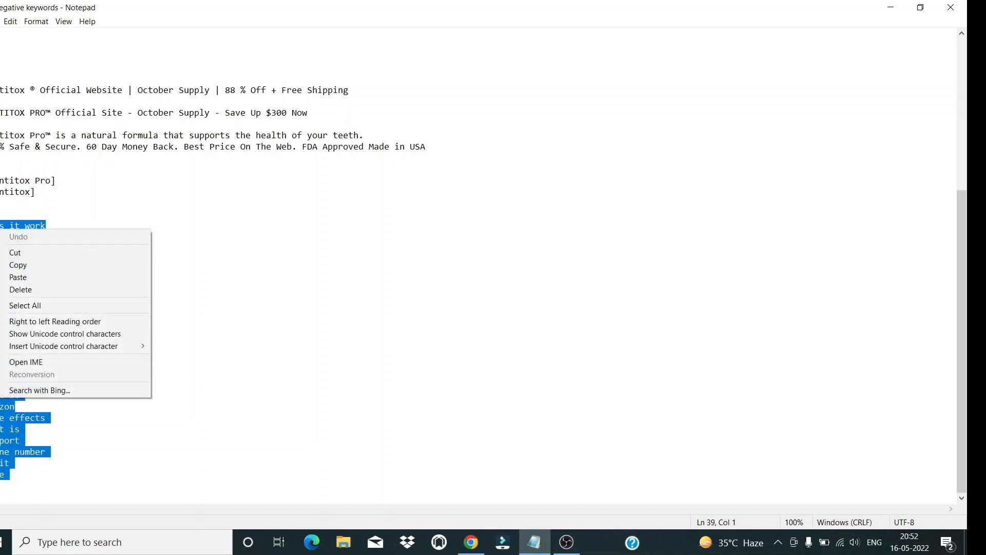
{"action": "left_click", "coordinate": [13, 265]}
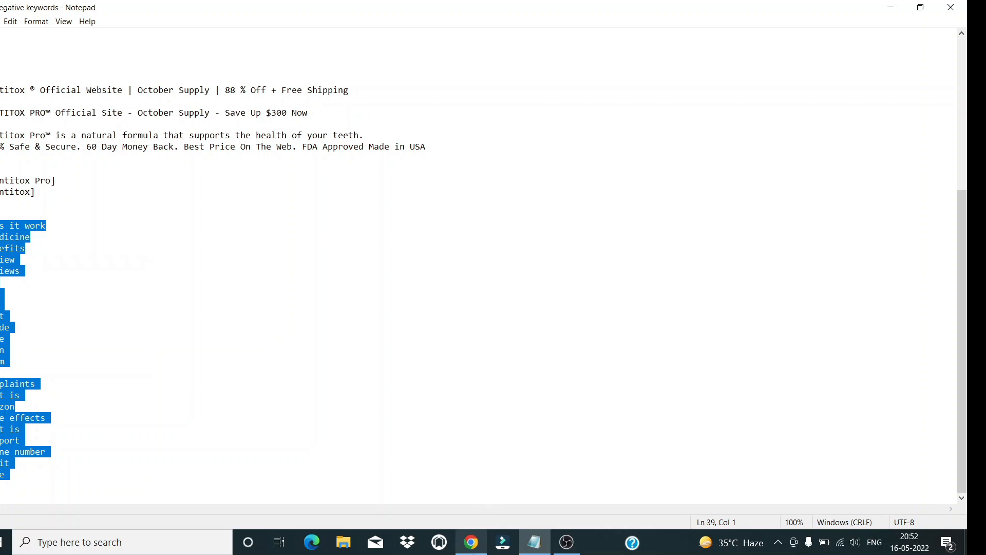
Step: Switch back to Google Ads, add the copied terms as campaign-level negative keywords for pro camp 1, save, and check the list
{"action": "left_click", "coordinate": [472, 542]}
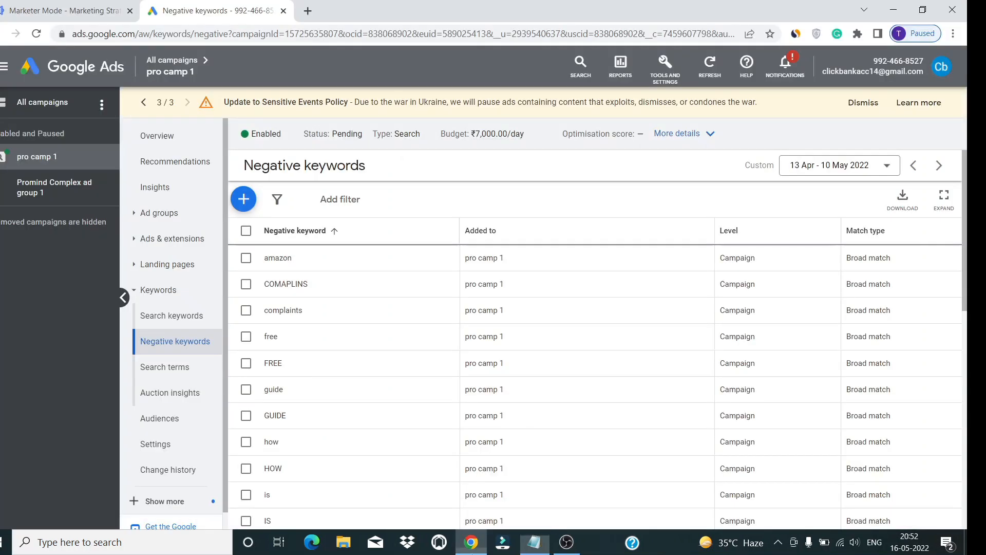
{"action": "left_click", "coordinate": [244, 199]}
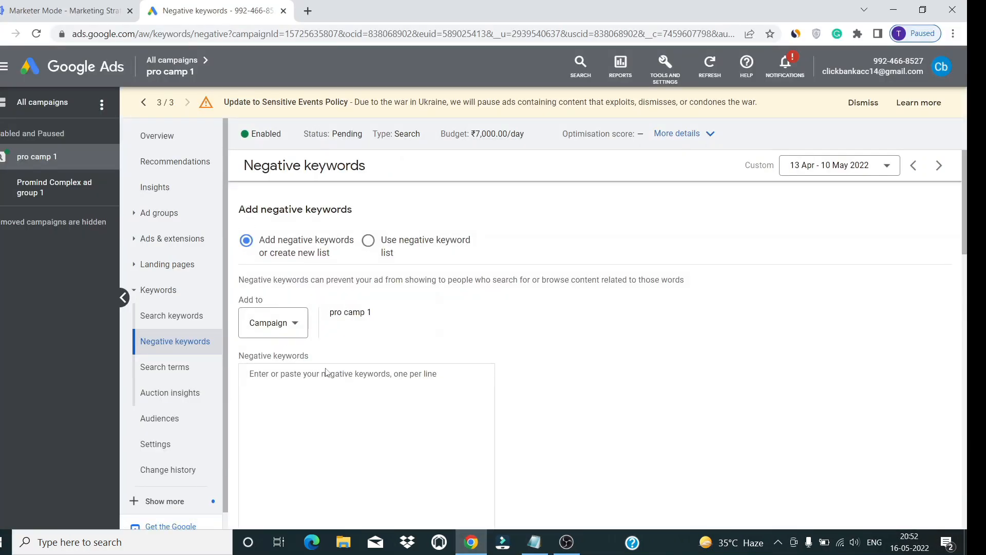
{"action": "left_click", "coordinate": [317, 382]}
{"action": "key", "text": "ctrl+v"}
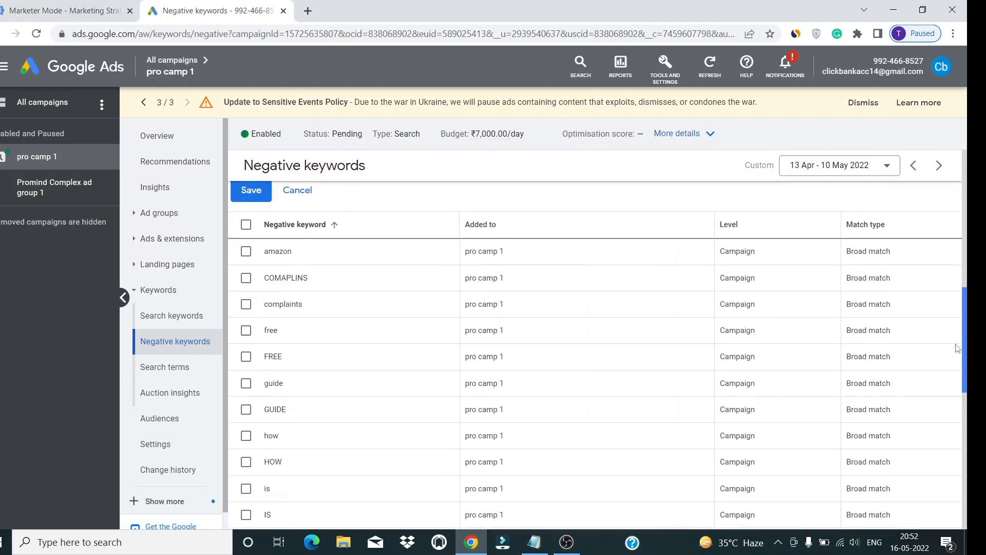
{"action": "scroll", "coordinate": [750, 317], "scroll_direction": "up", "scroll_amount": 2}
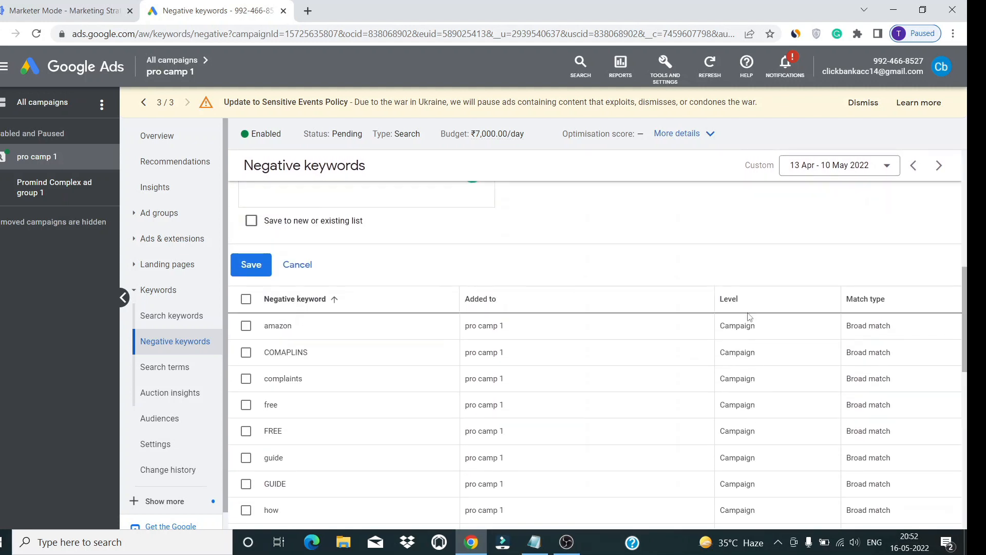
{"action": "left_click", "coordinate": [250, 265]}
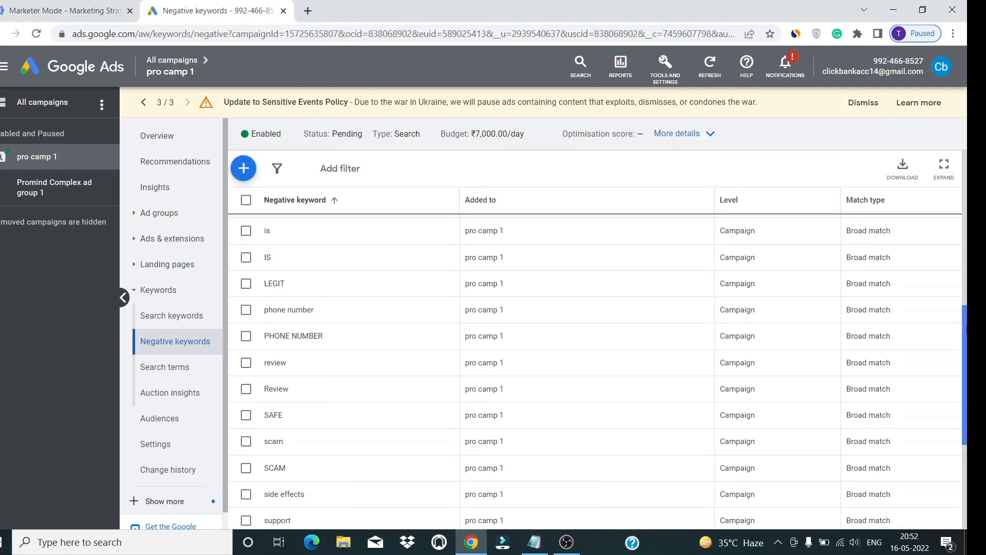
{"action": "scroll", "coordinate": [379, 248], "scroll_direction": "down", "scroll_amount": 5}
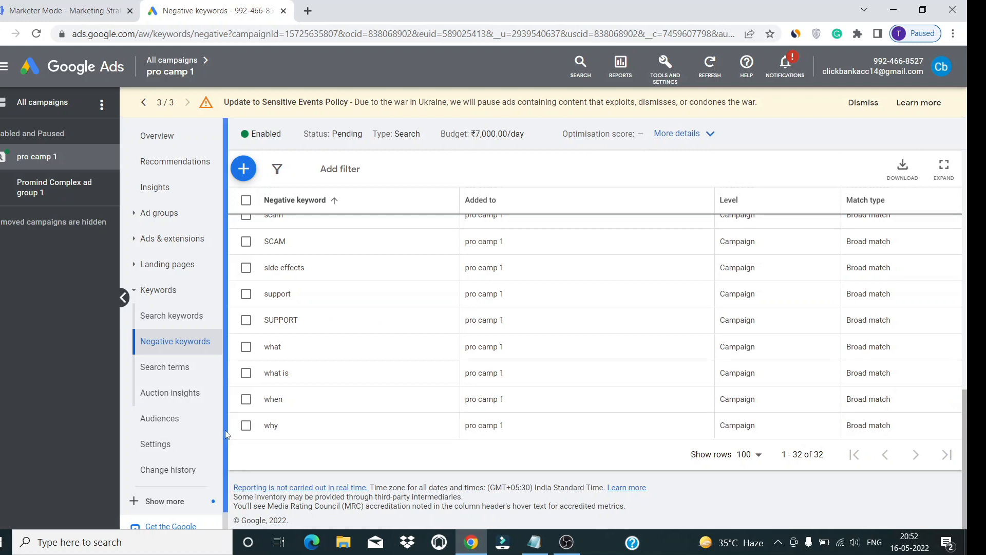
{"action": "scroll", "coordinate": [221, 434], "scroll_direction": "down", "scroll_amount": 1}
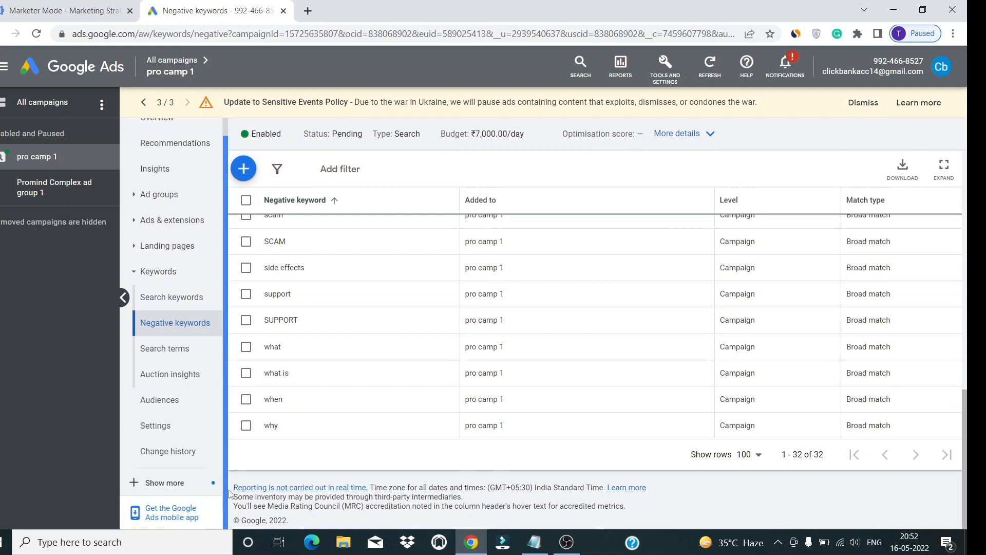
Step: Exclude the 35 - 44 age group from the demographics of Promind Complex ad group 1 and save the demographics
{"action": "left_click", "coordinate": [181, 406]}
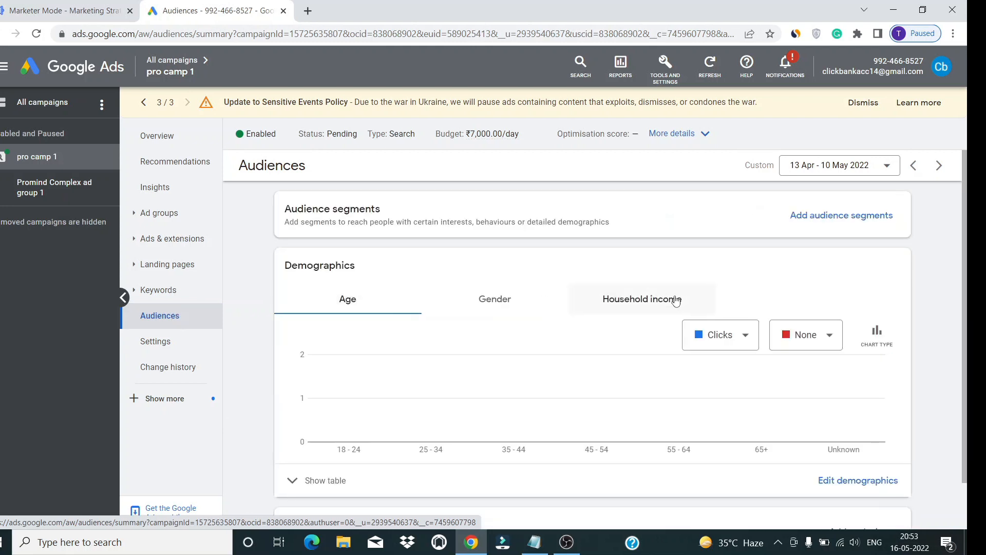
{"action": "scroll", "coordinate": [868, 395], "scroll_direction": "down", "scroll_amount": 1}
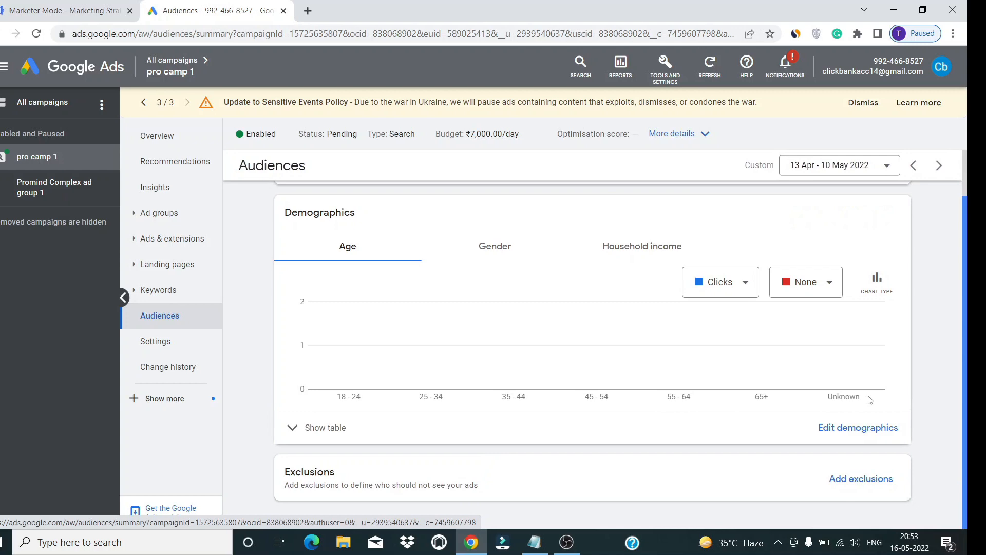
{"action": "left_click", "coordinate": [849, 430]}
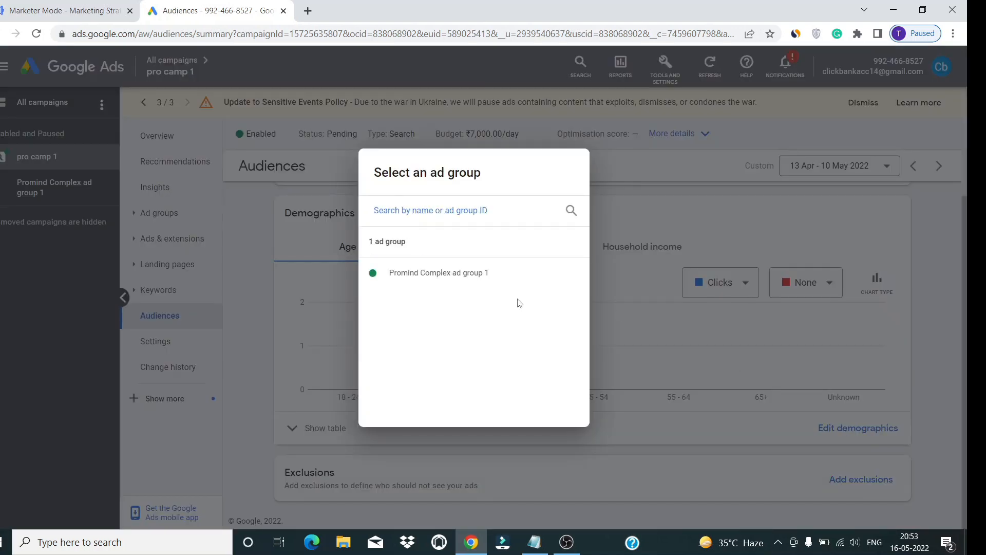
{"action": "left_click", "coordinate": [436, 272]}
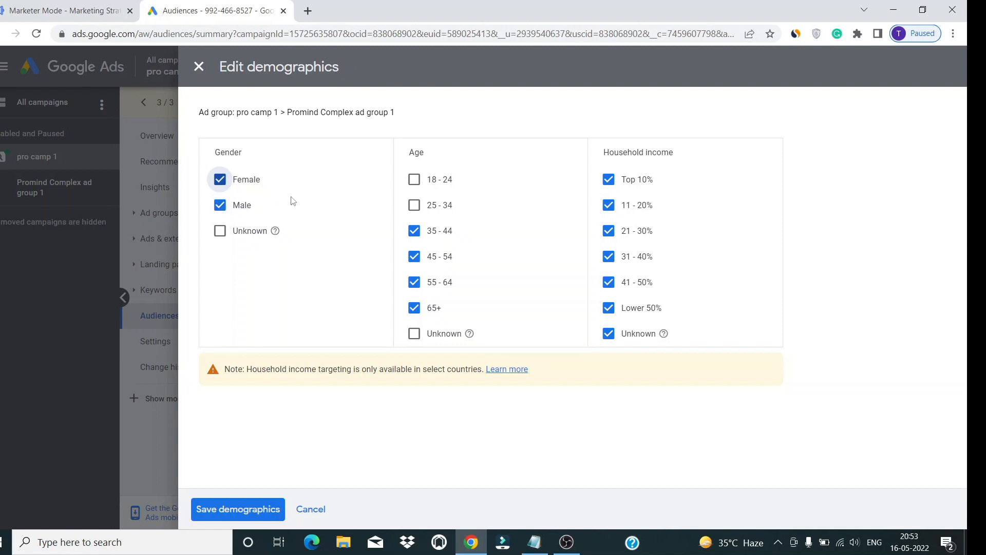
{"action": "left_click", "coordinate": [414, 231]}
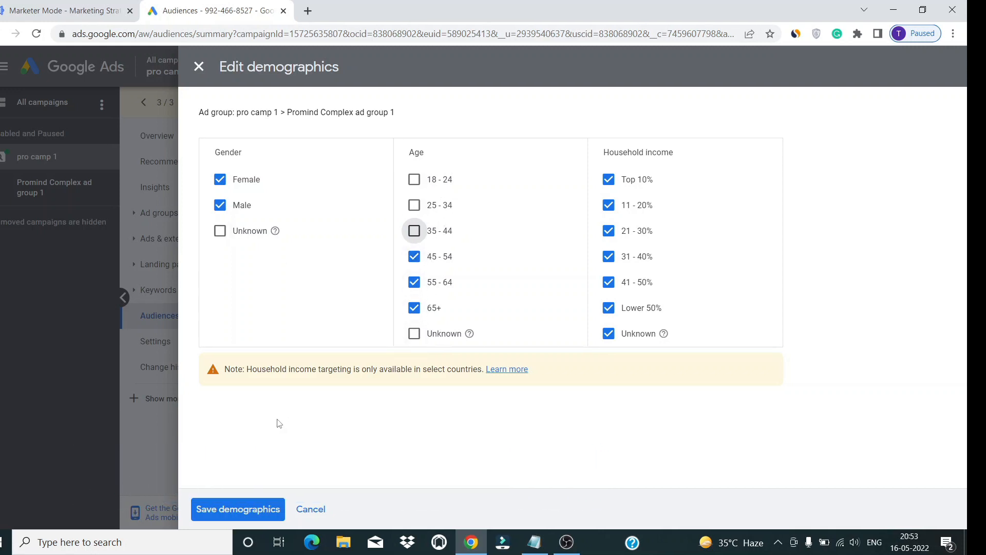
{"action": "left_click", "coordinate": [257, 502]}
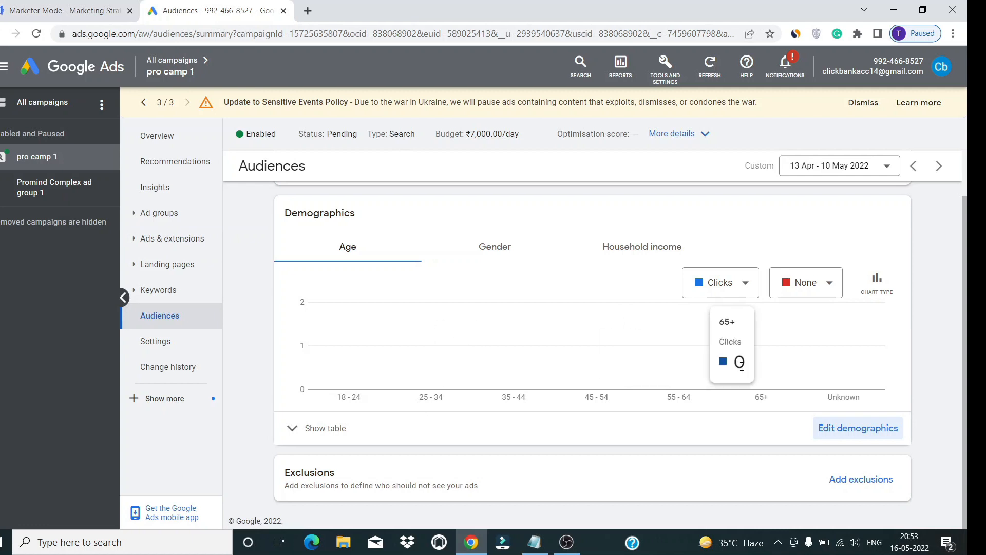
{"action": "scroll", "coordinate": [740, 359], "scroll_direction": "up", "scroll_amount": 1}
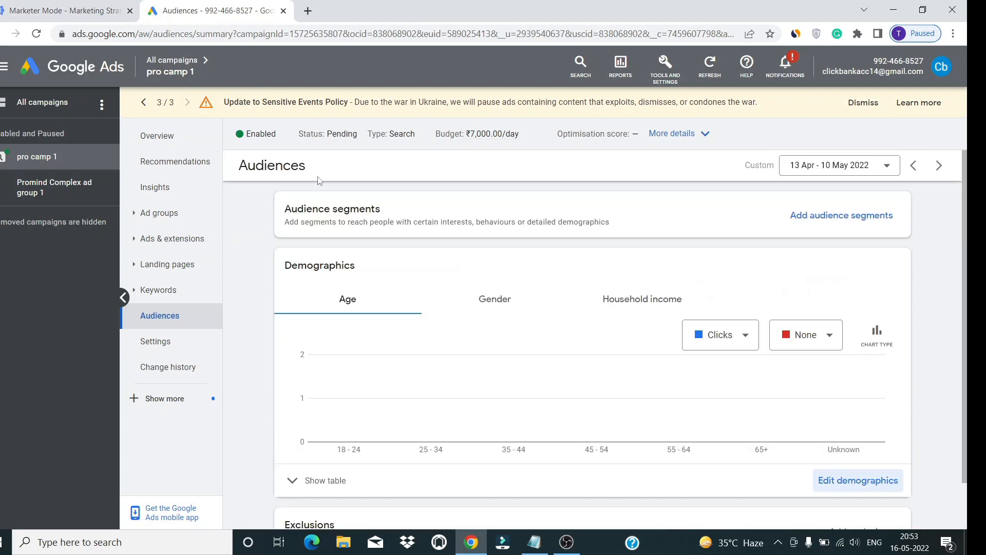
Step: Open the overview of pro camp 1, then bring up the negative keywords file in Notepad and close it
{"action": "left_click", "coordinate": [181, 145]}
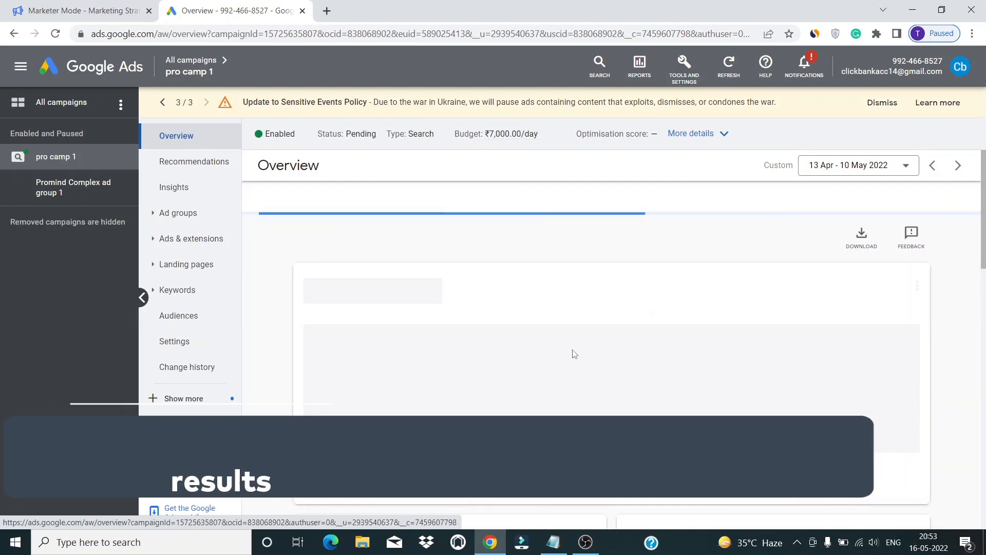
{"action": "left_click", "coordinate": [554, 542]}
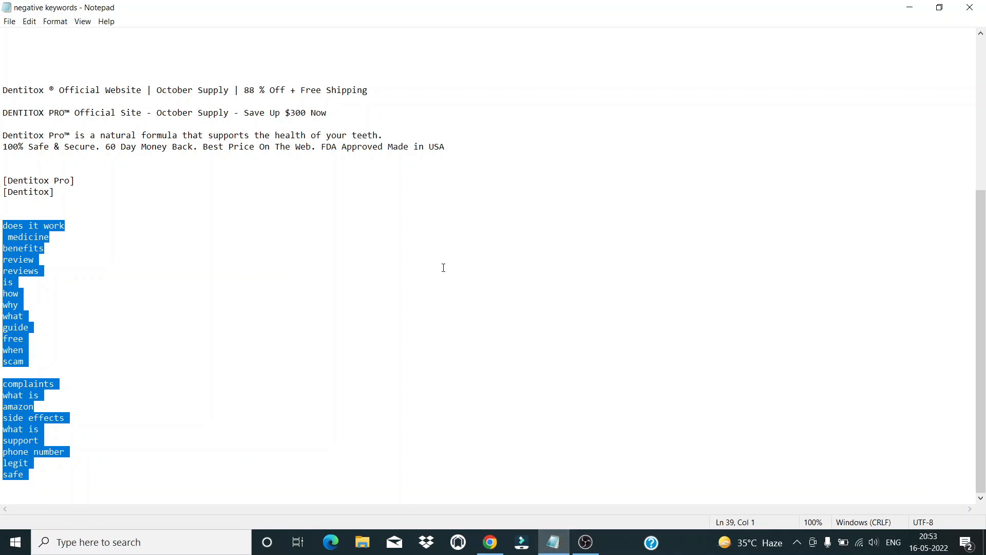
{"action": "left_click", "coordinate": [267, 257]}
{"action": "left_click", "coordinate": [970, 8]}
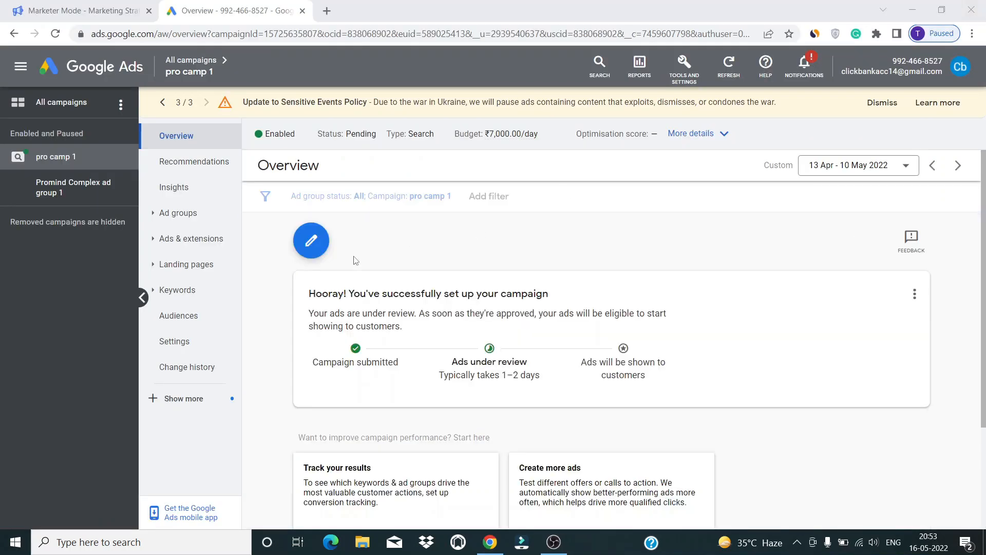
Step: Switch to the Marketer Mode website, open its forum and expand the Forums list in the Main Category
{"action": "left_click", "coordinate": [78, 7]}
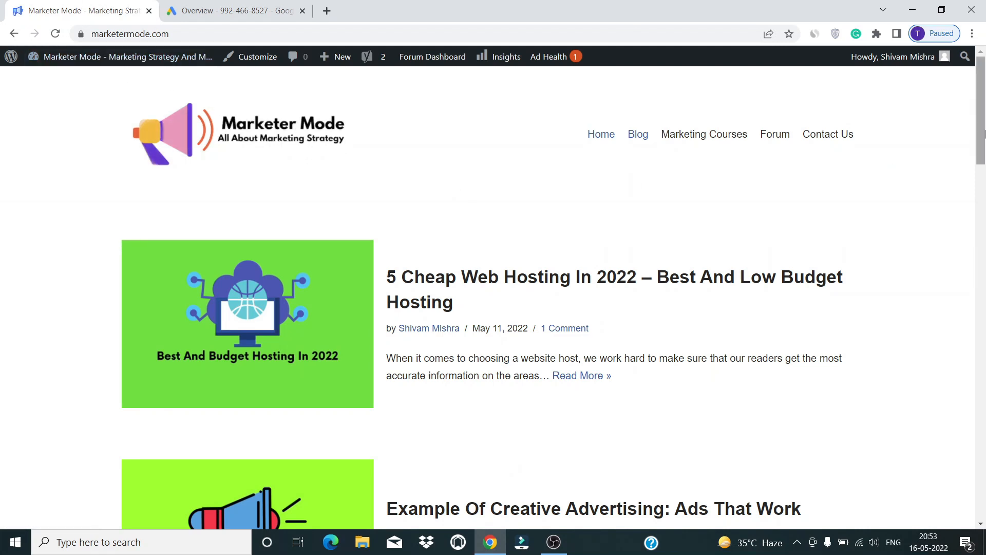
{"action": "mouse_move", "coordinate": [981, 113]}
{"action": "left_mouse_down"}
{"action": "mouse_move", "coordinate": [985, 439]}
{"action": "mouse_move", "coordinate": [982, 113]}
{"action": "left_mouse_up"}
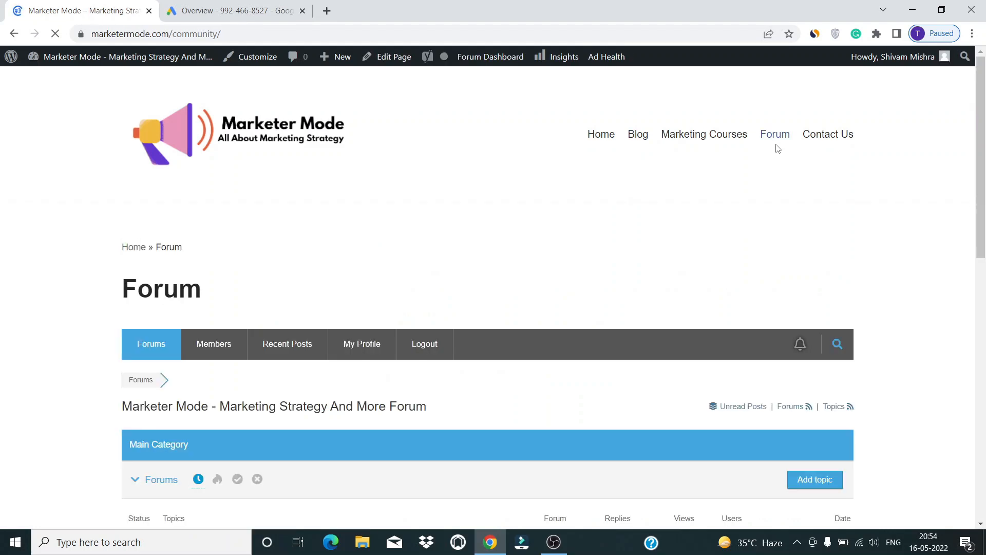
{"action": "left_click_drag", "start_coordinate": [985, 139], "coordinate": [985, 285]}
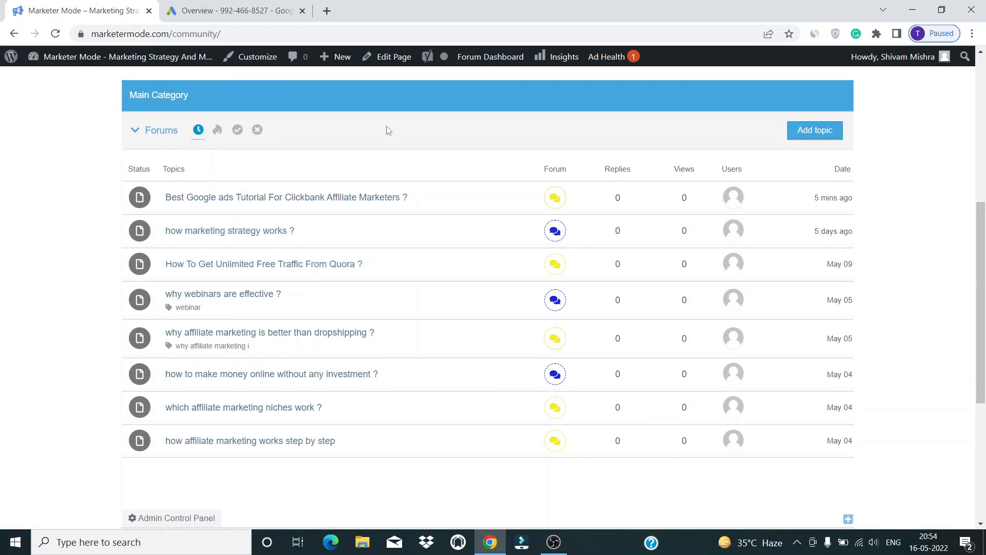
{"action": "left_click", "coordinate": [152, 132]}
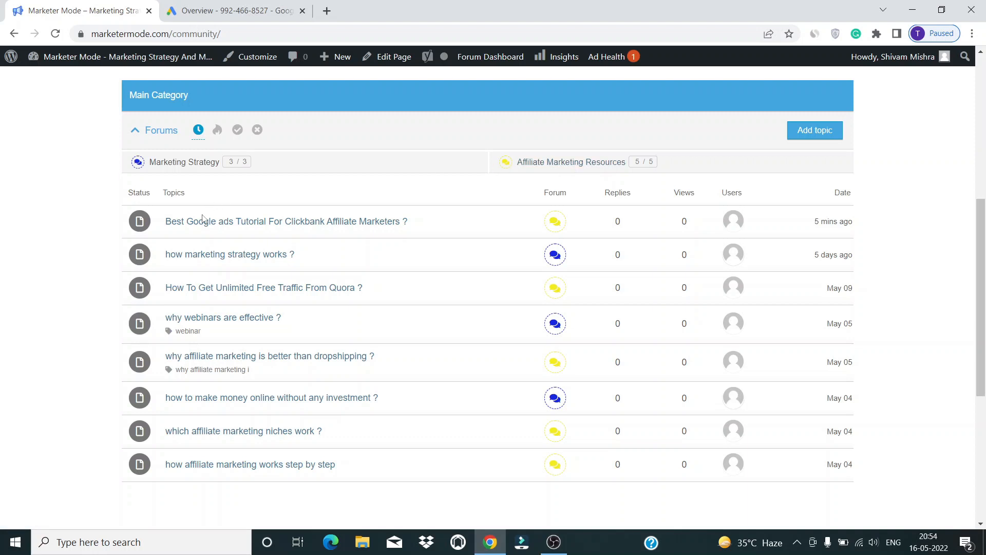
Step: Open the forum topic "Best Google ads Tutorial For Clickbank Affiliate Marketers ?" and look over the tutorial links in its post
{"action": "left_click", "coordinate": [287, 224]}
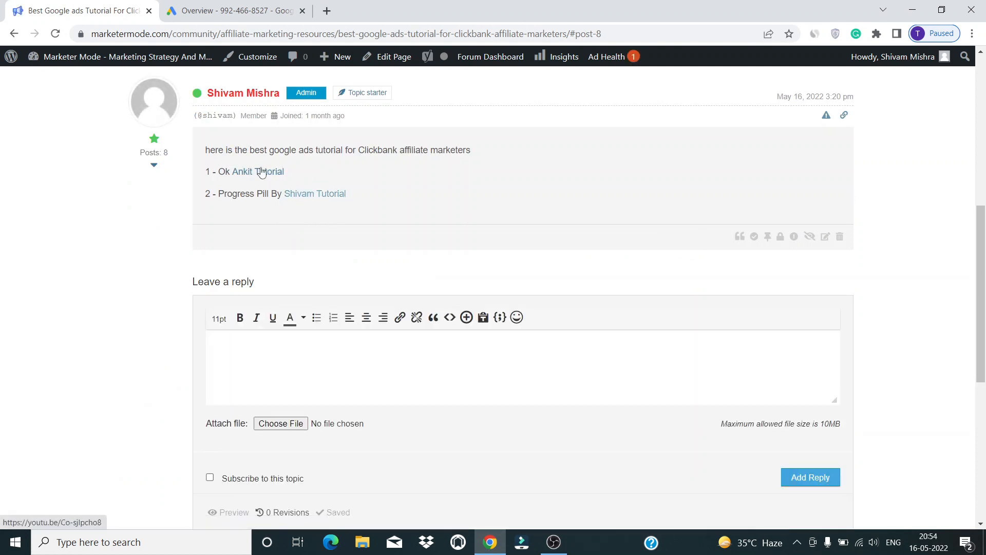
{"action": "left_click_drag", "start_coordinate": [981, 306], "coordinate": [985, 162]}
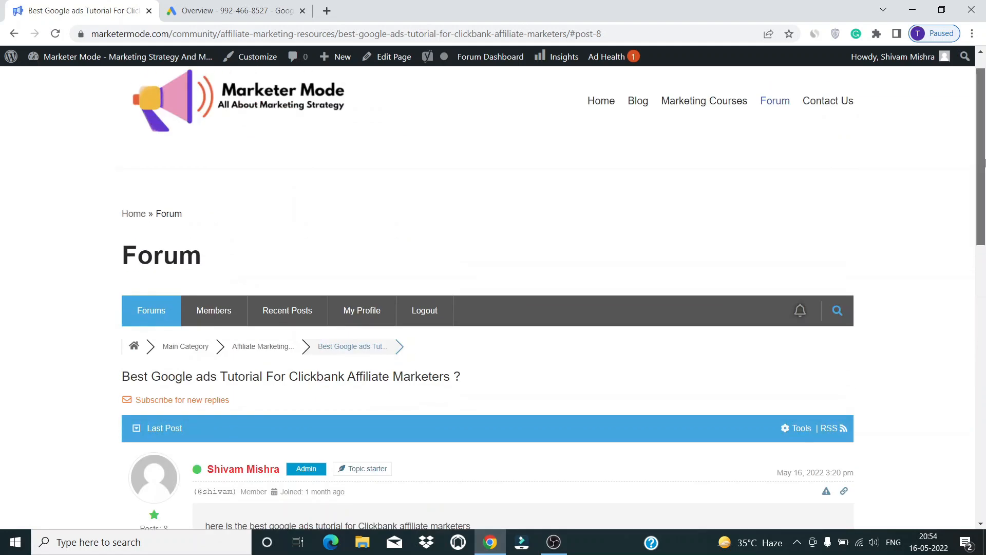
{"action": "scroll", "coordinate": [447, 292], "scroll_direction": "down", "scroll_amount": 3}
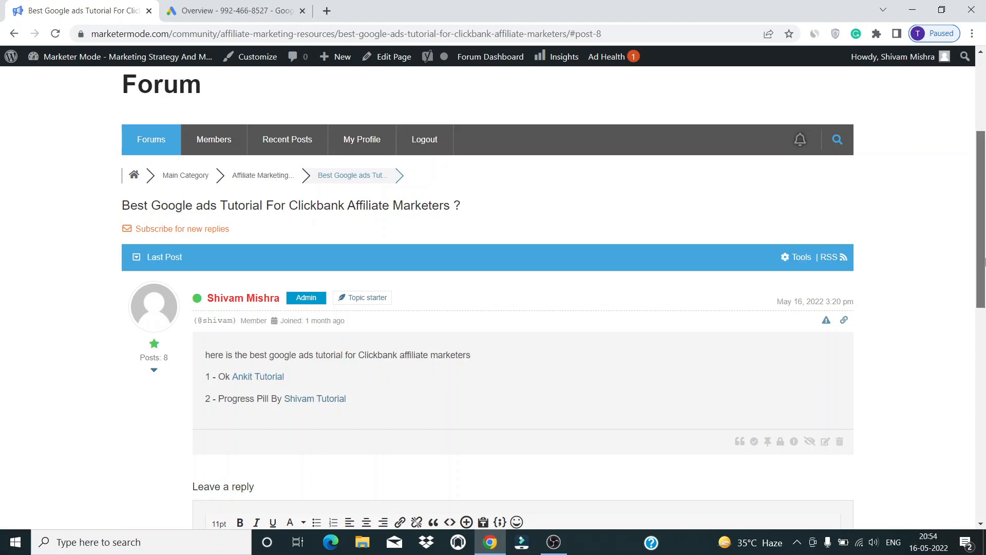
{"action": "scroll", "coordinate": [457, 142], "scroll_direction": "up", "scroll_amount": 4}
Step: Go to the website's home page, open the article "Example Of Creative Advertising: Ads That Work" and skim through it
{"action": "left_click", "coordinate": [291, 130]}
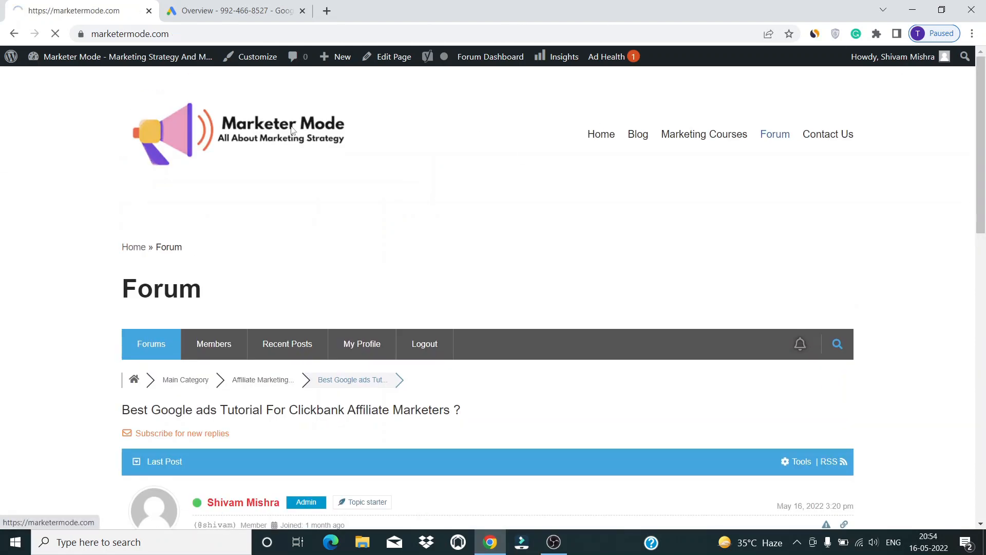
{"action": "scroll", "coordinate": [618, 186], "scroll_direction": "down", "scroll_amount": 7}
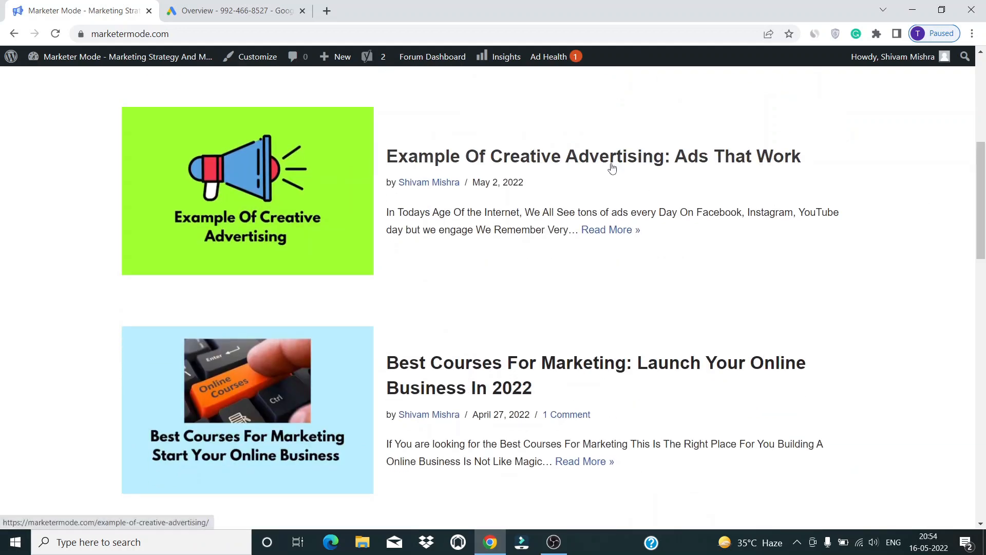
{"action": "left_click", "coordinate": [611, 168]}
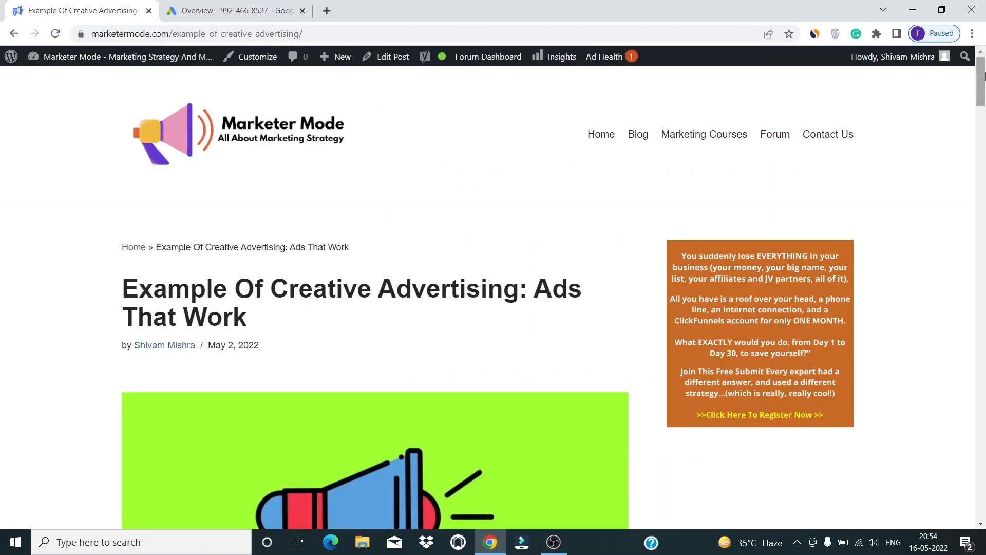
{"action": "left_click_drag", "start_coordinate": [983, 76], "coordinate": [984, 305]}
{"action": "scroll", "coordinate": [488, 243], "scroll_direction": "down", "scroll_amount": 3}
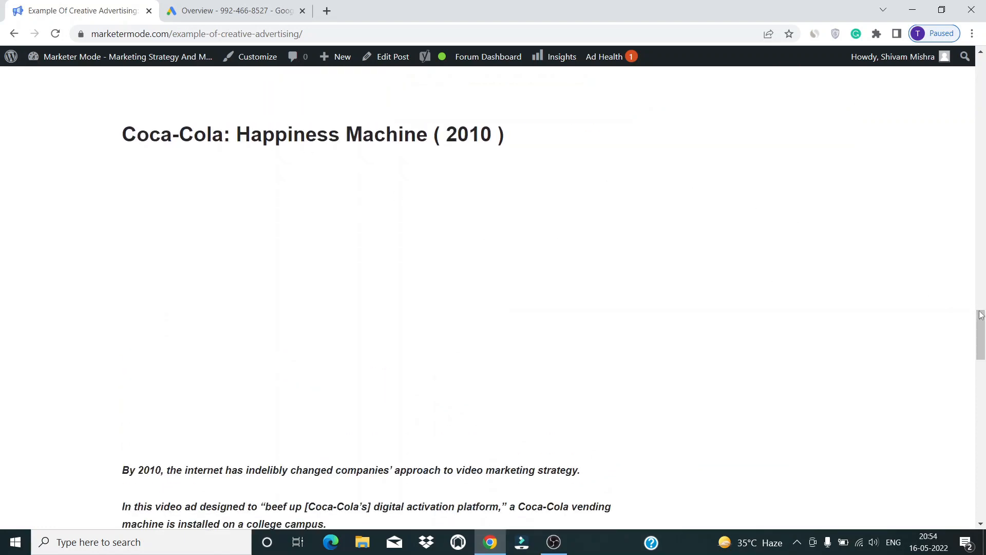
{"action": "left_click_drag", "start_coordinate": [981, 314], "coordinate": [985, 31]}
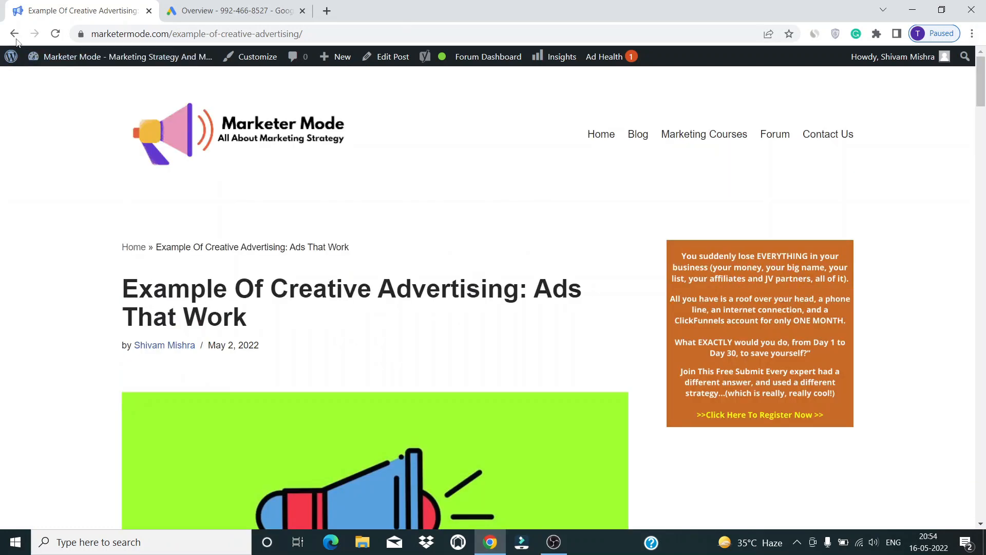
Step: Return to the home page, reopen the forum and review its topic list, briefly checking the Google Ads campaign overview in between
{"action": "key", "text": "alt+Left"}
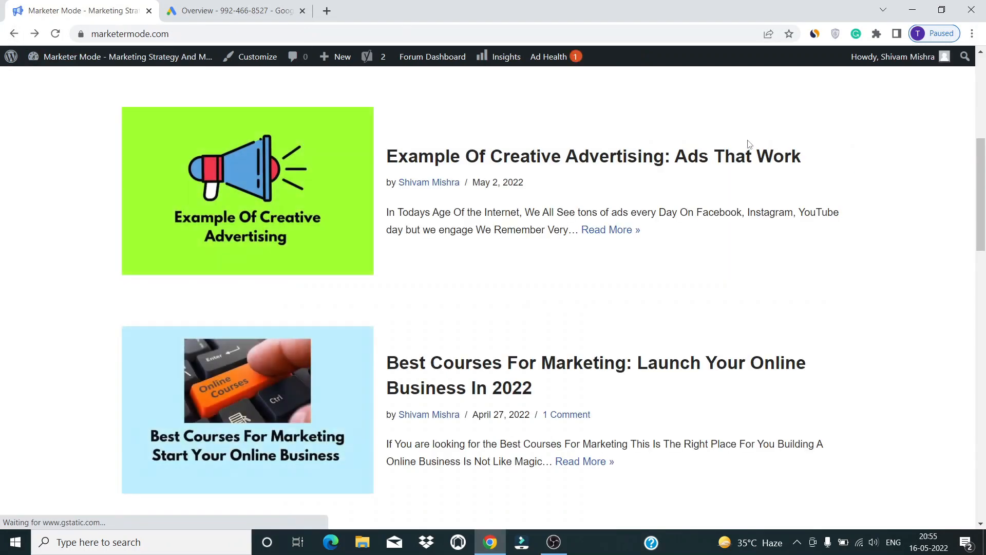
{"action": "scroll", "coordinate": [688, 167], "scroll_direction": "up", "scroll_amount": 7}
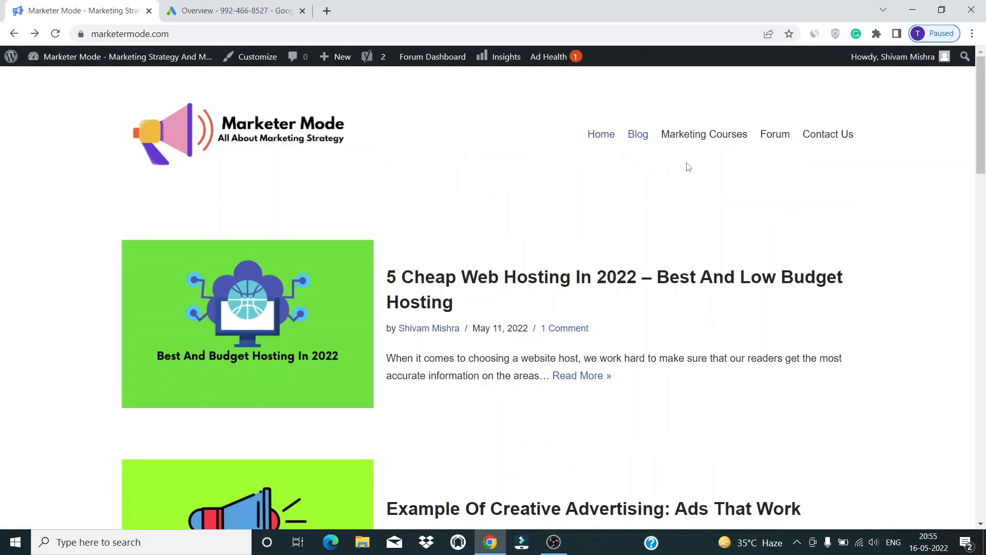
{"action": "left_click", "coordinate": [769, 138]}
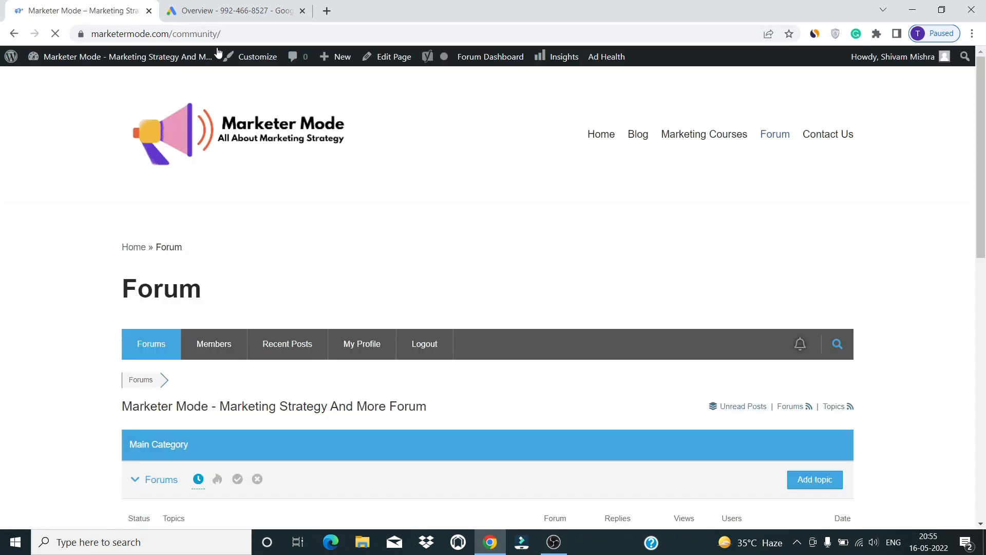
{"action": "left_click", "coordinate": [297, 6]}
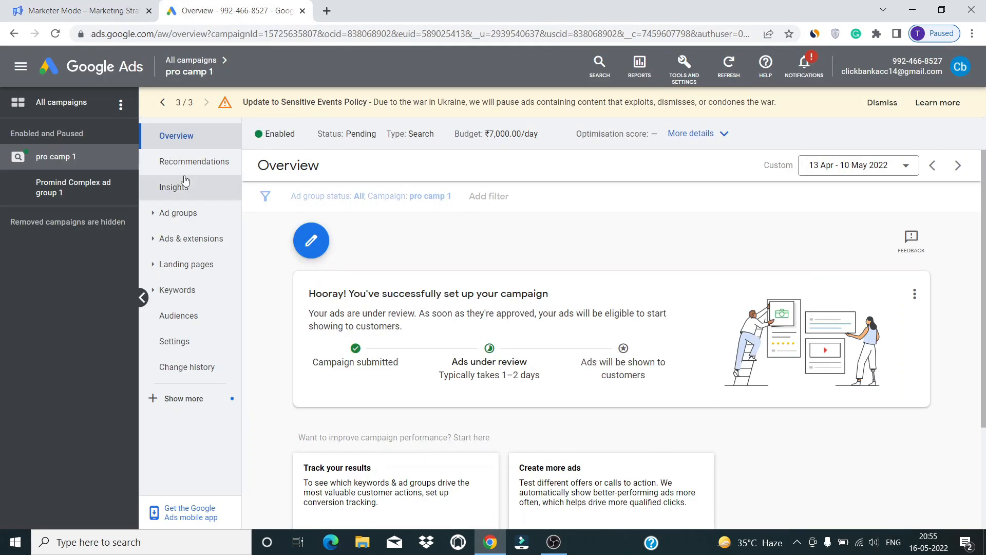
{"action": "left_click", "coordinate": [53, 4]}
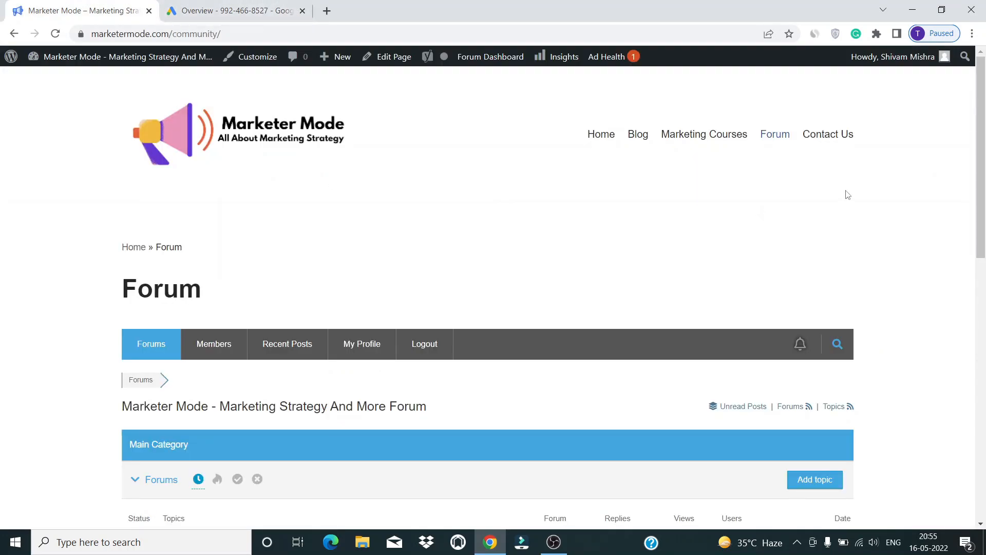
{"action": "scroll", "coordinate": [303, 216], "scroll_direction": "down", "scroll_amount": 5}
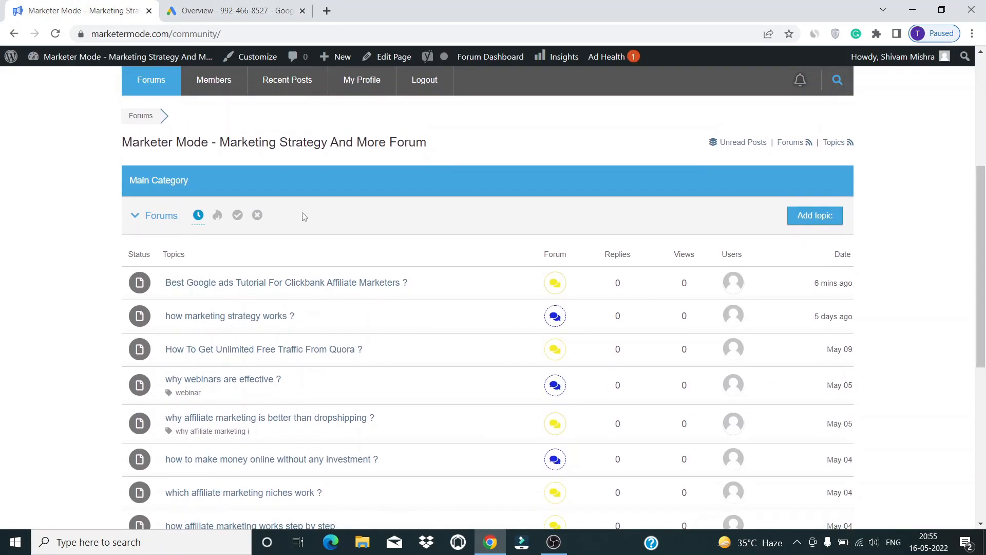
{"action": "left_click_drag", "start_coordinate": [982, 258], "coordinate": [985, 284]}
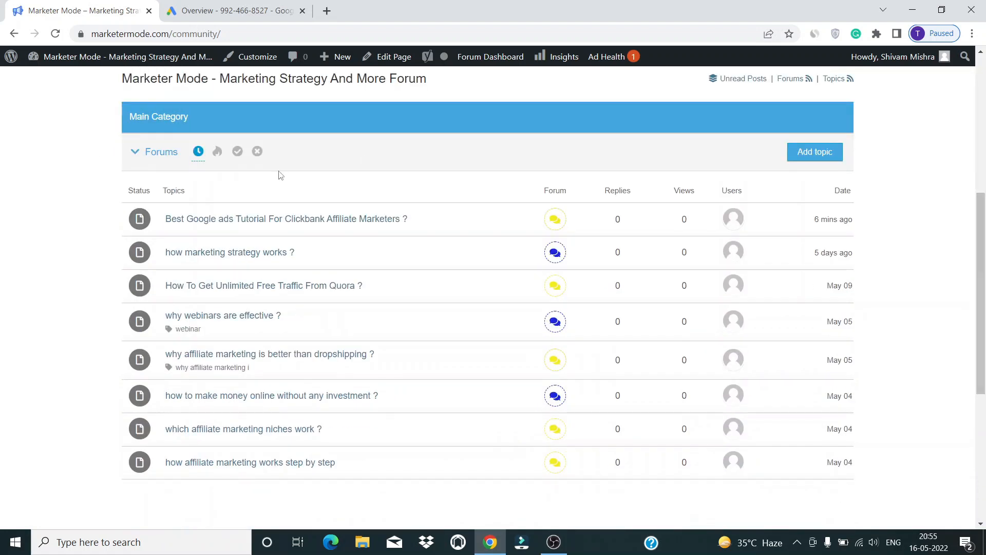
{"action": "left_click", "coordinate": [247, 6]}
{"action": "left_click", "coordinate": [82, 7]}
{"action": "scroll", "coordinate": [588, 149], "scroll_direction": "up", "scroll_amount": 6}
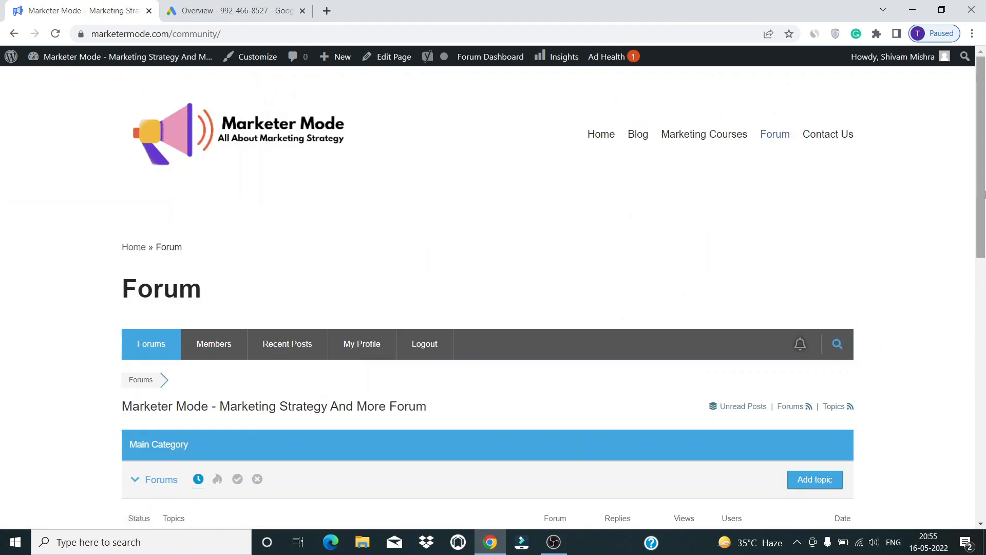
{"action": "scroll", "coordinate": [552, 215], "scroll_direction": "down", "scroll_amount": 2}
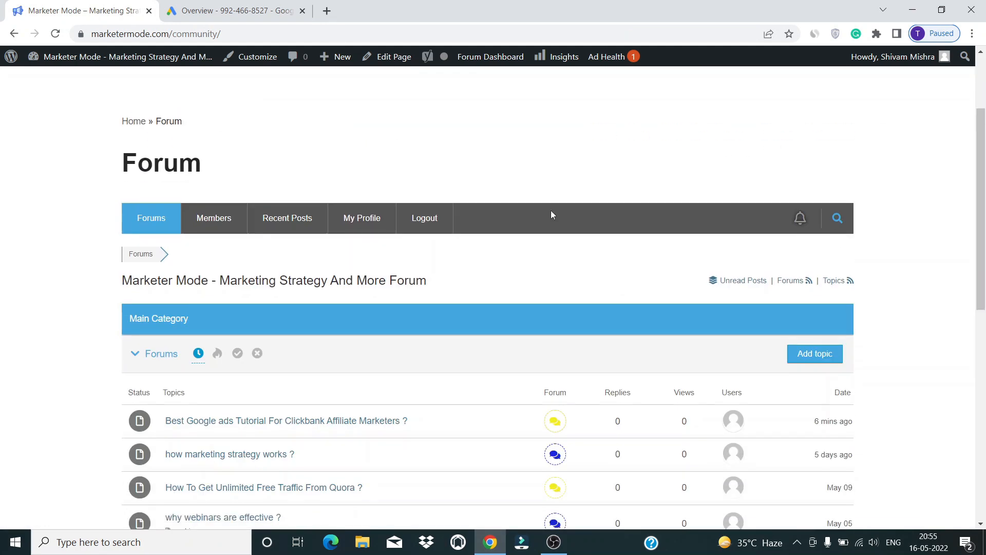
Step: Expand the Forums list, open the Affiliate Marketing Resources forum and look over its topics
{"action": "left_click", "coordinate": [152, 363]}
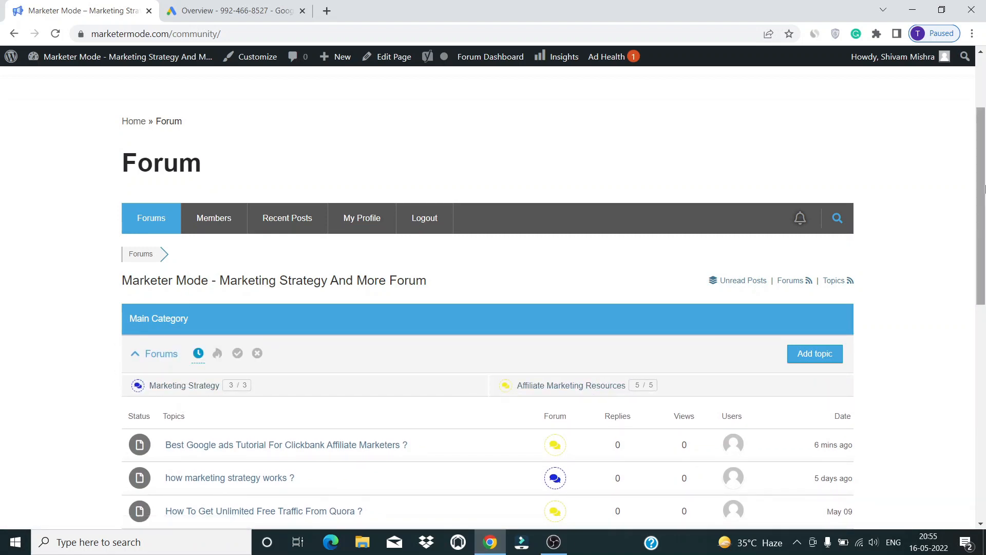
{"action": "scroll", "coordinate": [903, 264], "scroll_direction": "down", "scroll_amount": 3}
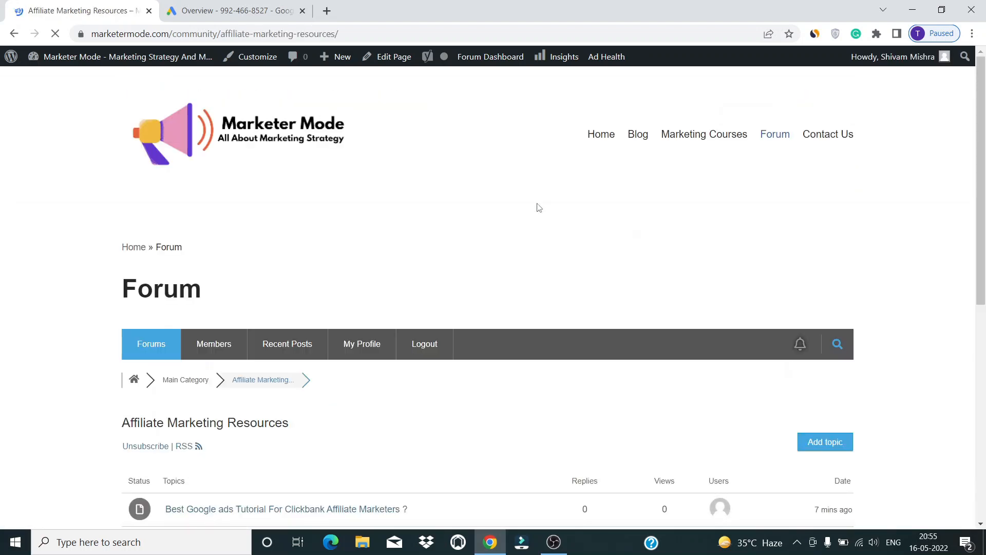
{"action": "left_click_drag", "start_coordinate": [981, 99], "coordinate": [981, 138]}
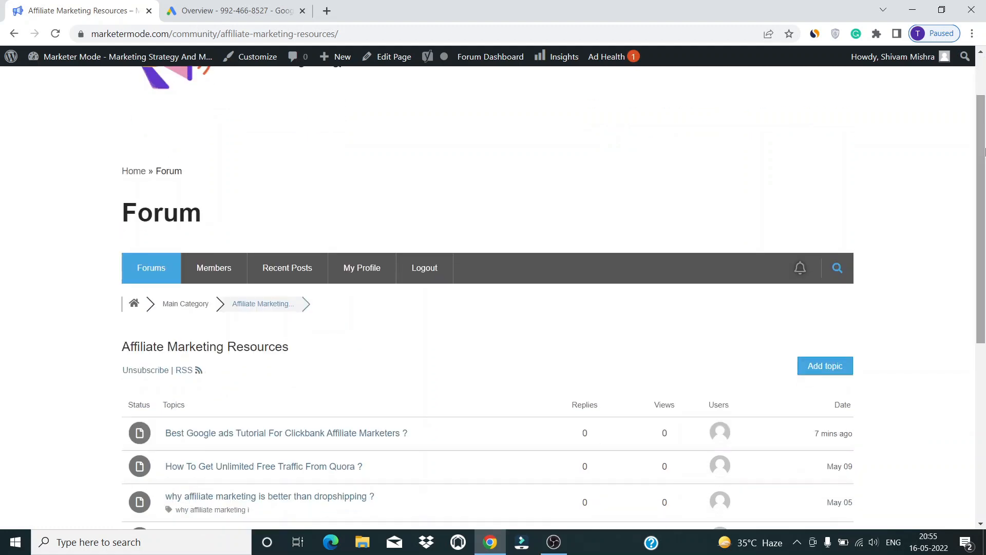
{"action": "scroll", "coordinate": [984, 161], "scroll_direction": "up", "scroll_amount": 2}
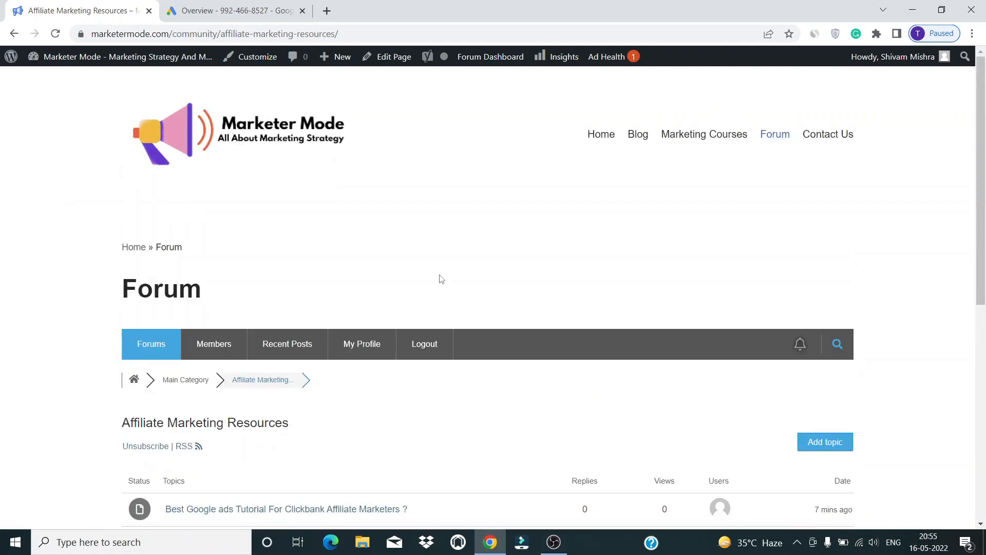
{"action": "mouse_move", "coordinate": [981, 179]}
{"action": "left_mouse_down"}
{"action": "mouse_move", "coordinate": [985, 375]}
{"action": "mouse_move", "coordinate": [984, 170]}
{"action": "left_mouse_up"}
{"action": "mouse_move", "coordinate": [184, 51]}
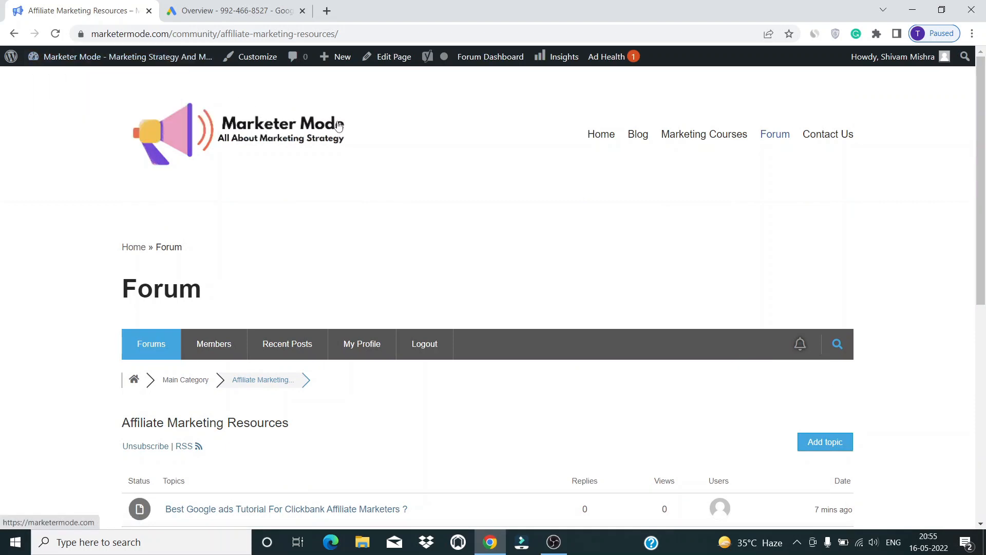